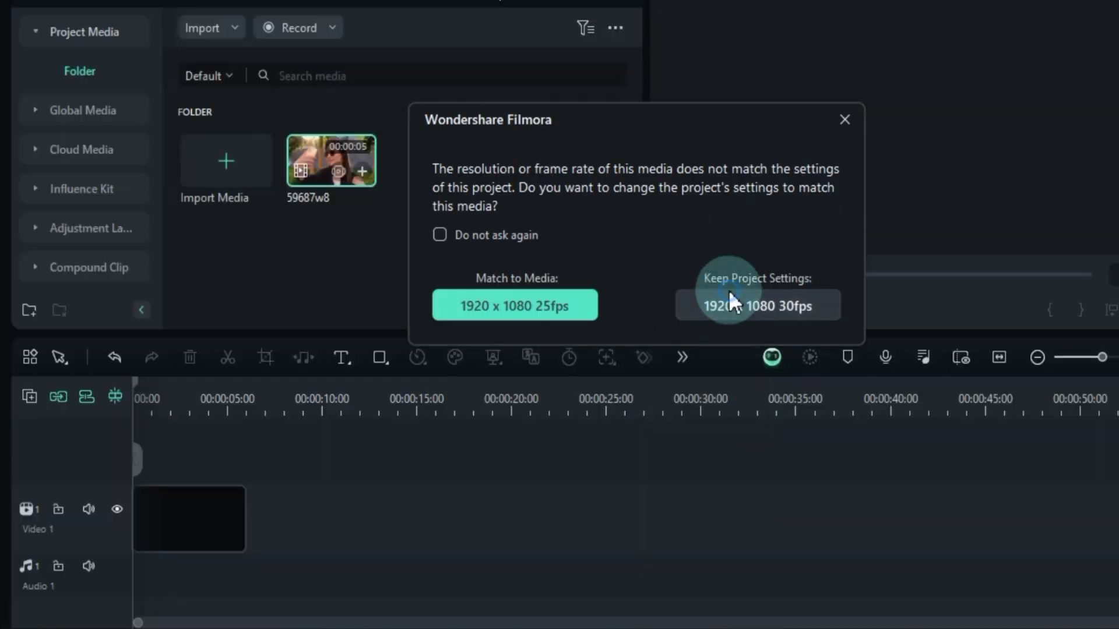
# Keep the 1920 x 1080 30fps project settings and bring up the clip's AI Tools.
pyautogui.click(727, 294)
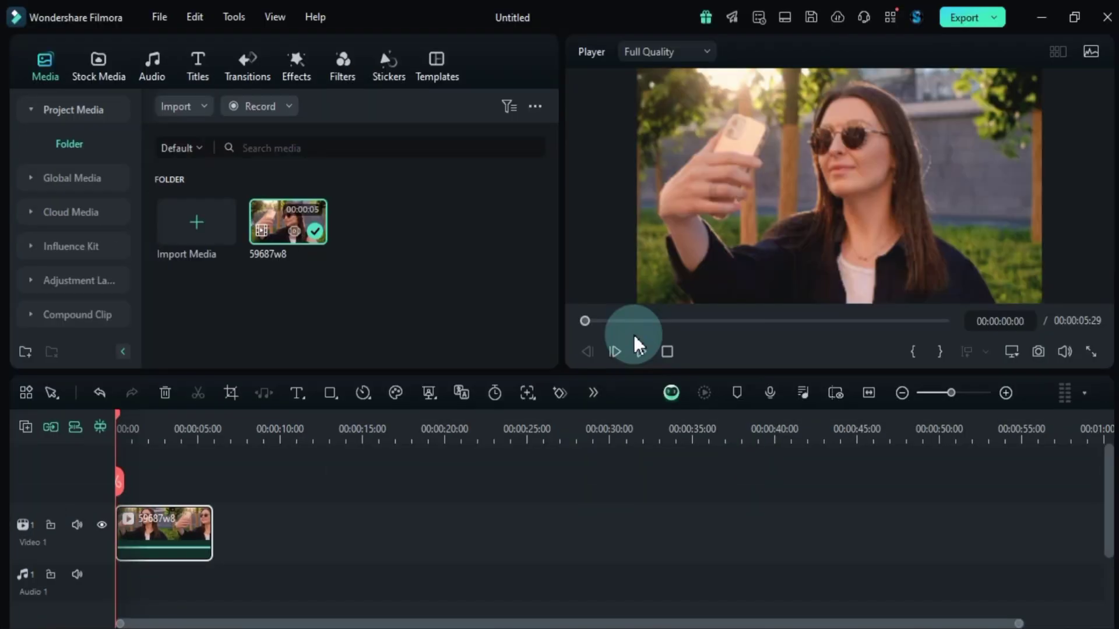
pyautogui.doubleClick(186, 522)
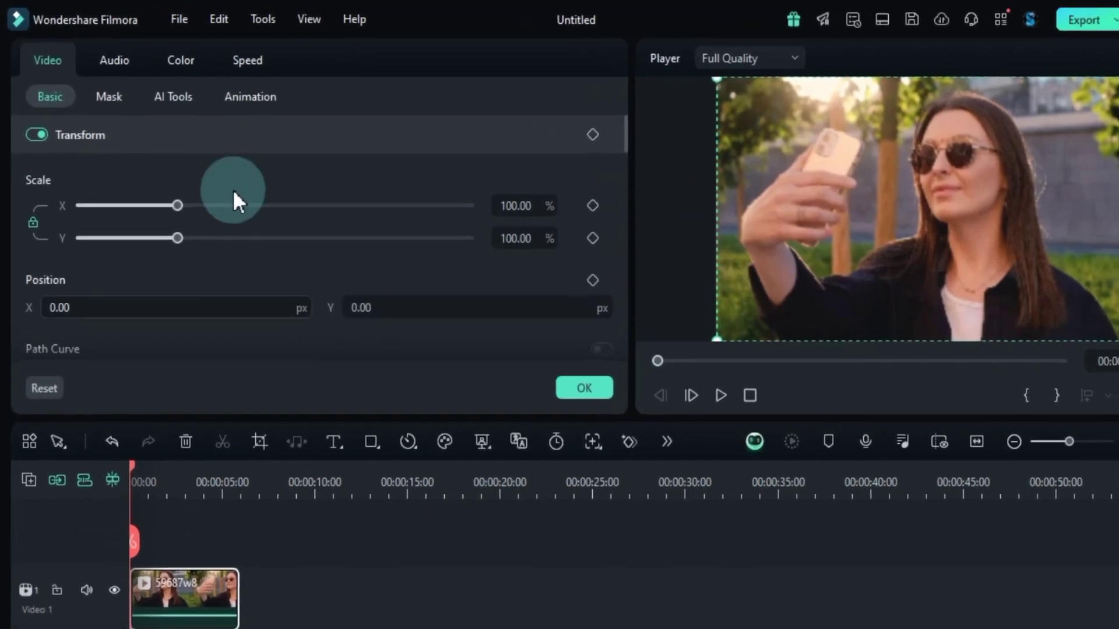
pyautogui.click(180, 100)
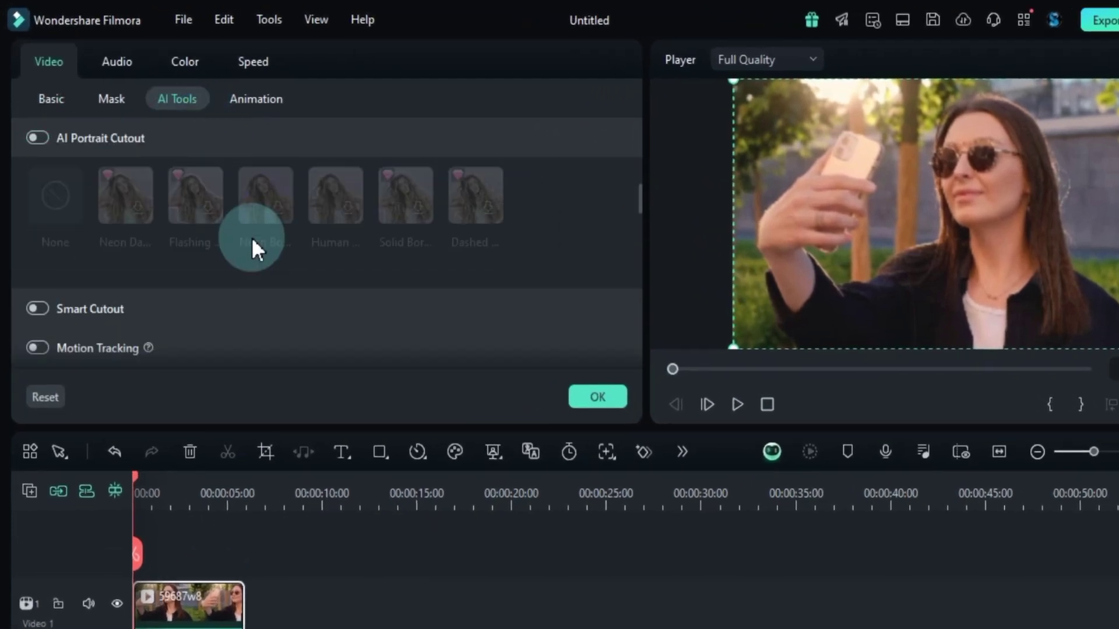
# Enable AI Video Enhancer and generate the enhanced 59687w8_AIUltra clip.
pyautogui.scroll(-10, 252, 239)
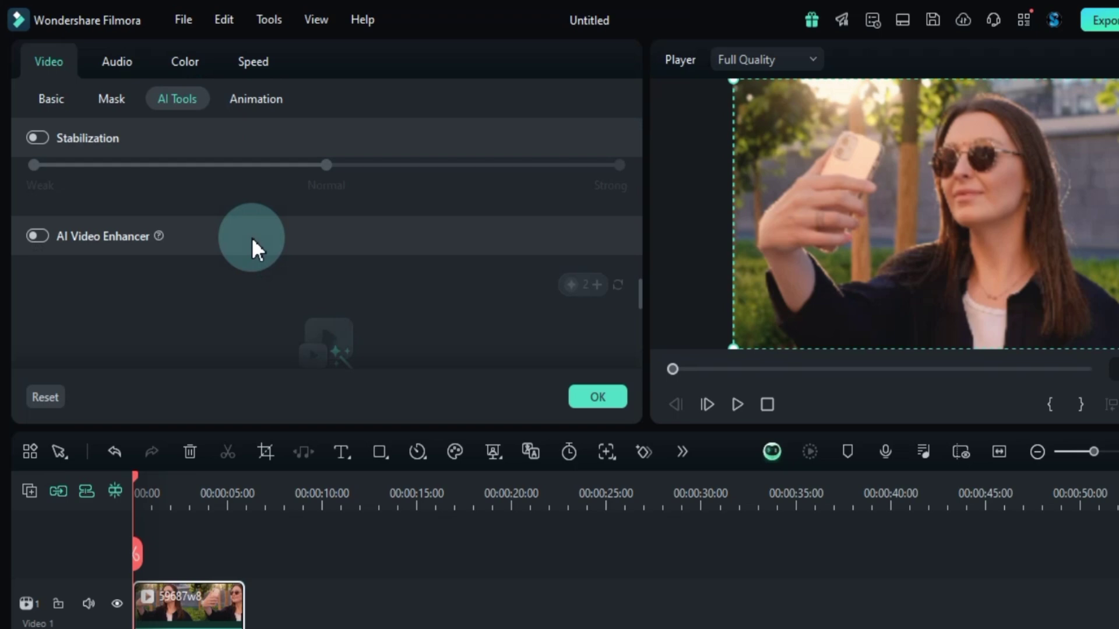
pyautogui.scroll(-2, 251, 237)
pyautogui.click(36, 176)
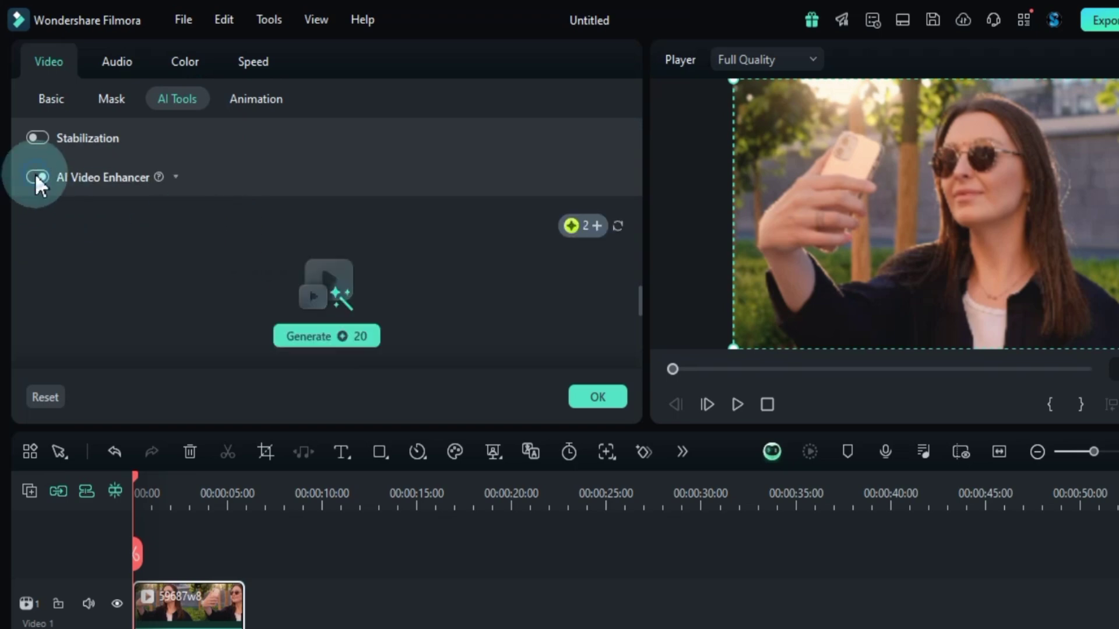
pyautogui.scroll(-1, 326, 286)
pyautogui.click(327, 278)
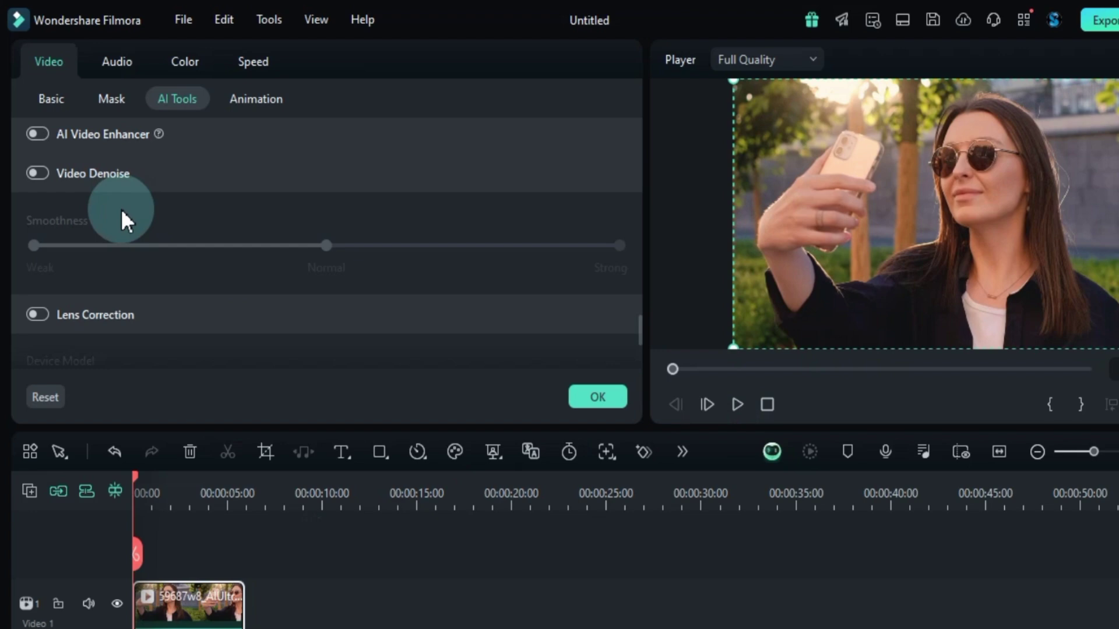
# Turn on Video Denoise for the AIUltra clip, set its smoothness, and start the preview.
pyautogui.click(39, 173)
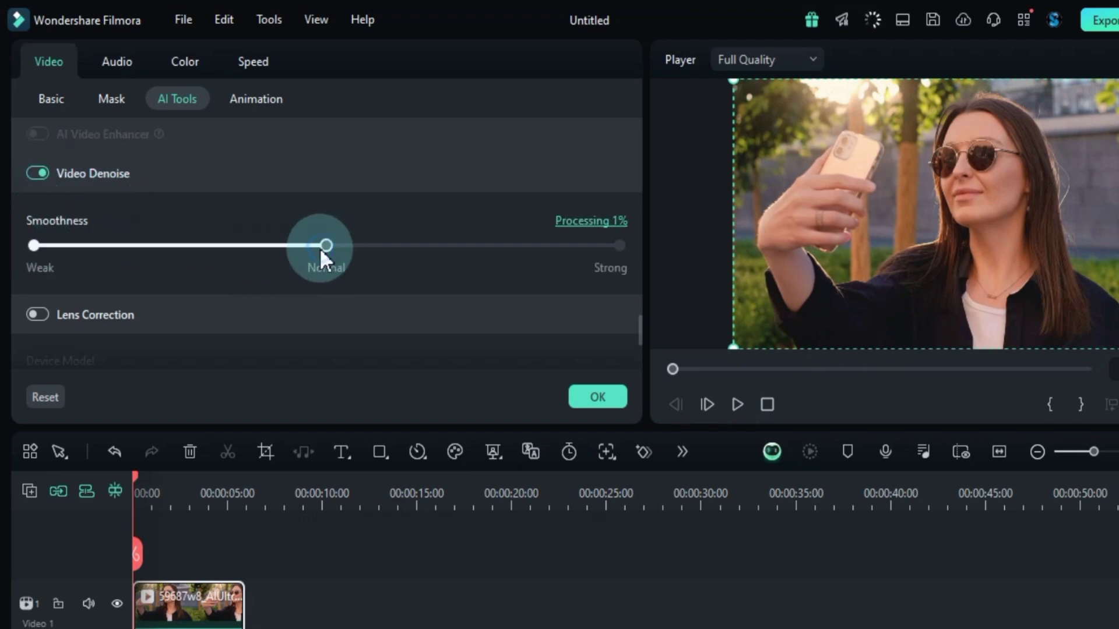
pyautogui.click(620, 249)
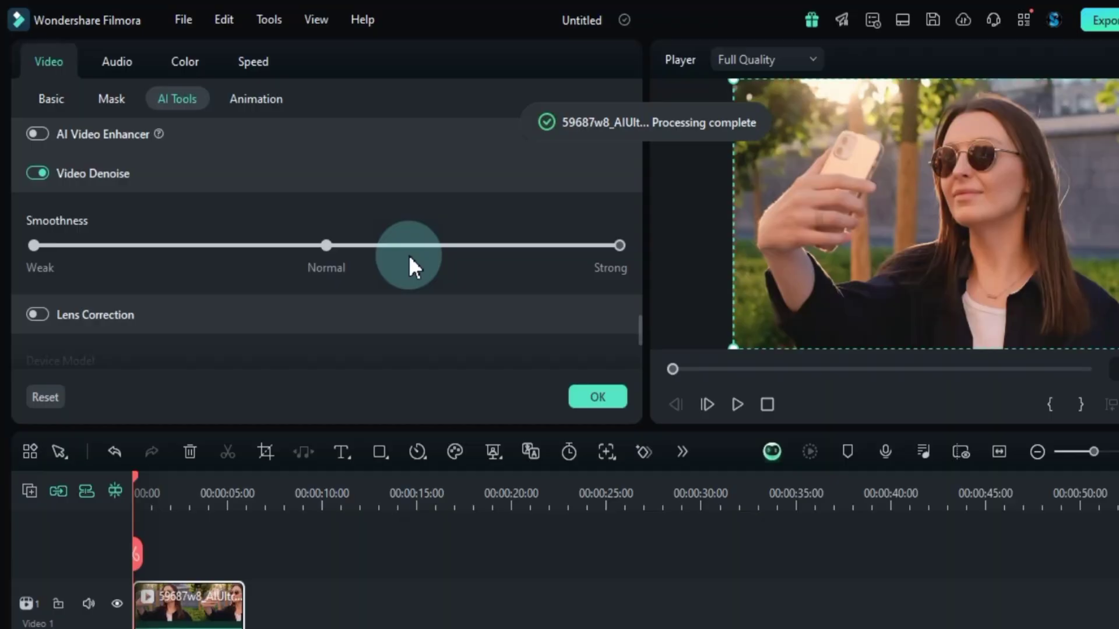
pyautogui.click(331, 592)
pyautogui.press('space')
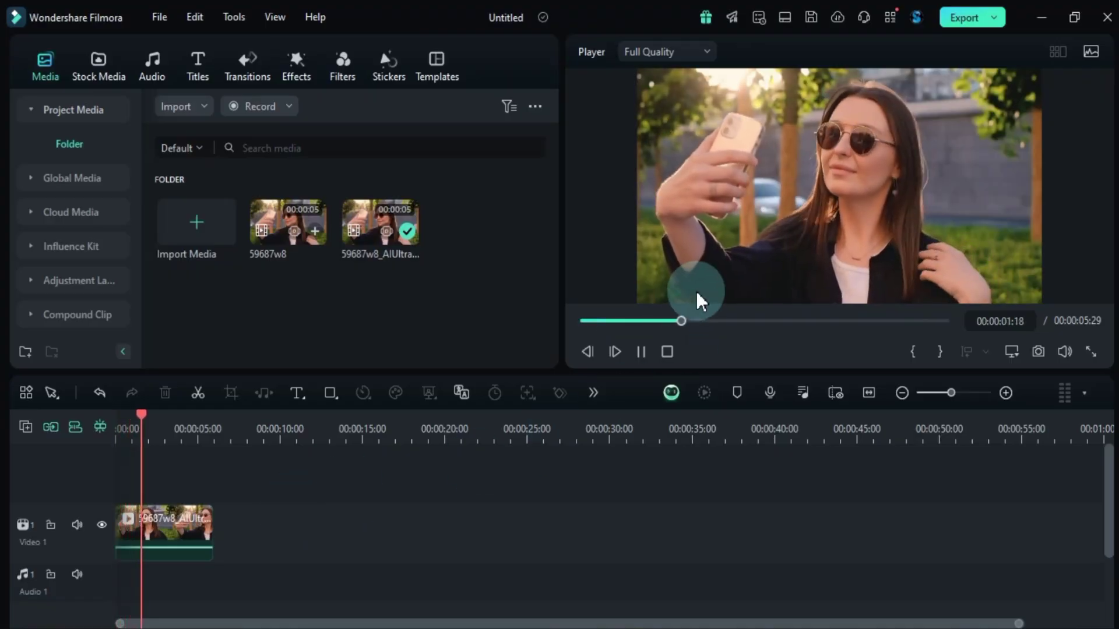
# Reselect the enhanced clip on the timeline and play back the denoised footage.
pyautogui.click(165, 533)
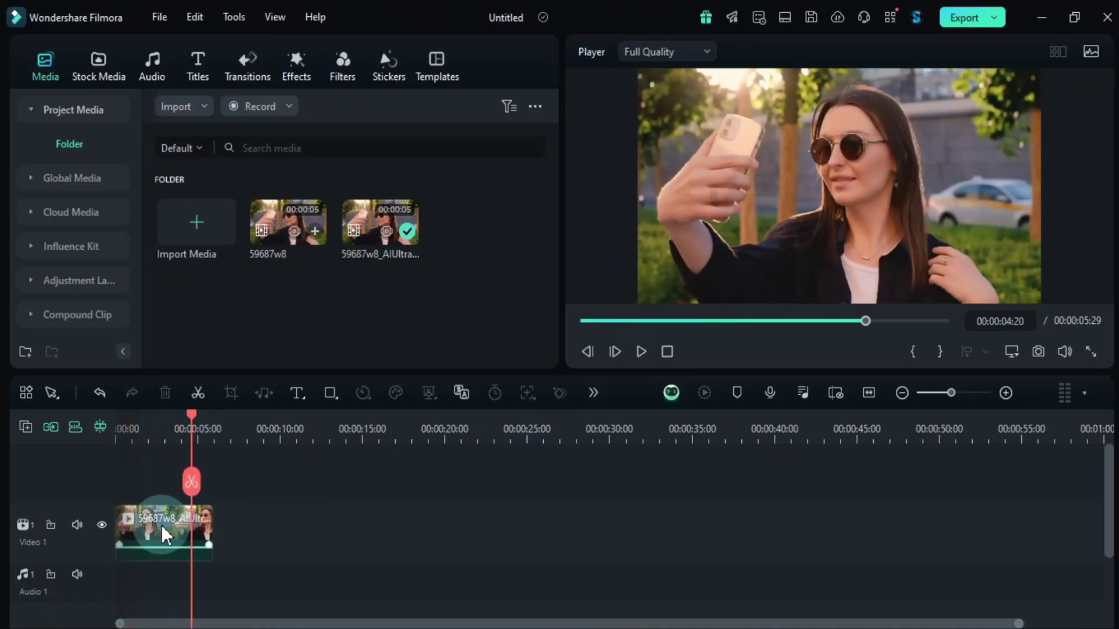
pyautogui.click(161, 534)
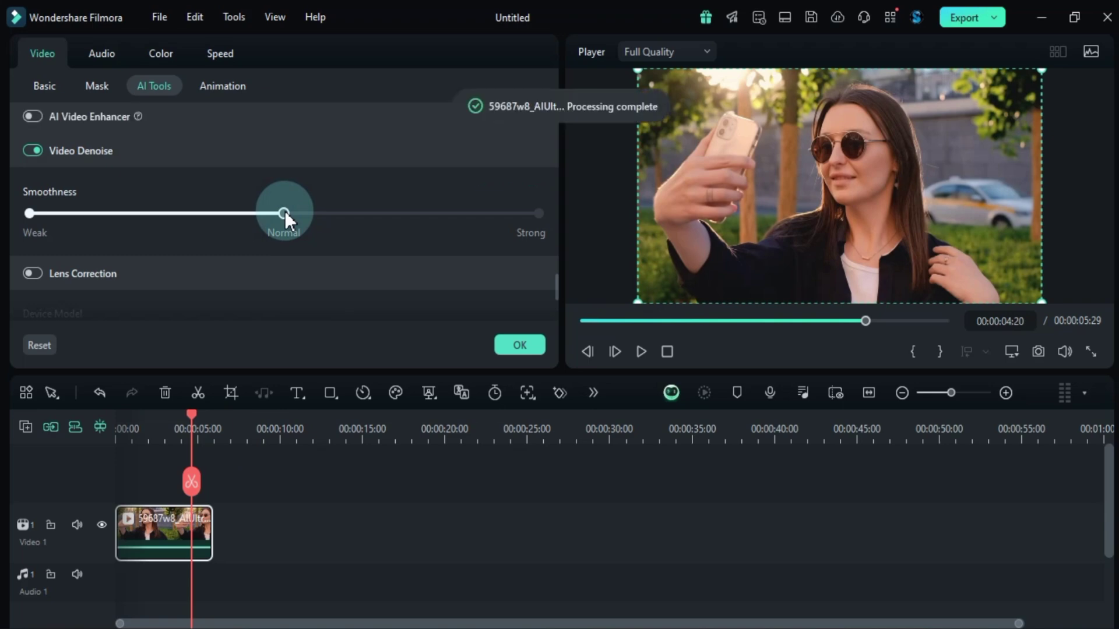
pyautogui.click(641, 352)
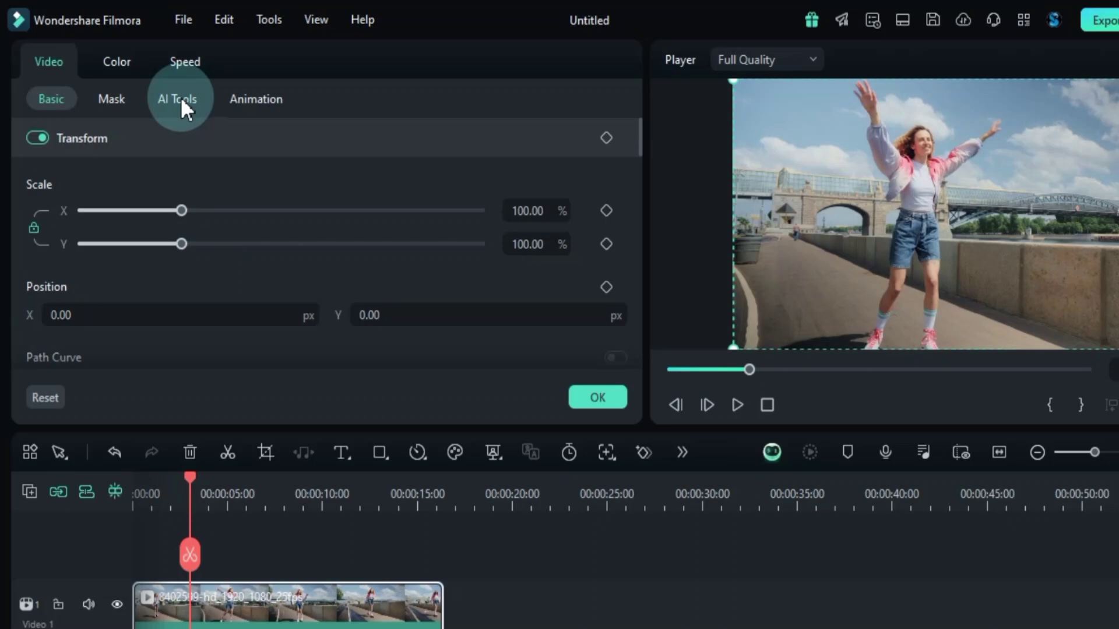
# Enable AI Portrait Cutout on the bridge clip in Quick Cutout Mode with Edge Feather 2.00.
pyautogui.click(157, 86)
pyautogui.scroll(-5, 180, 210)
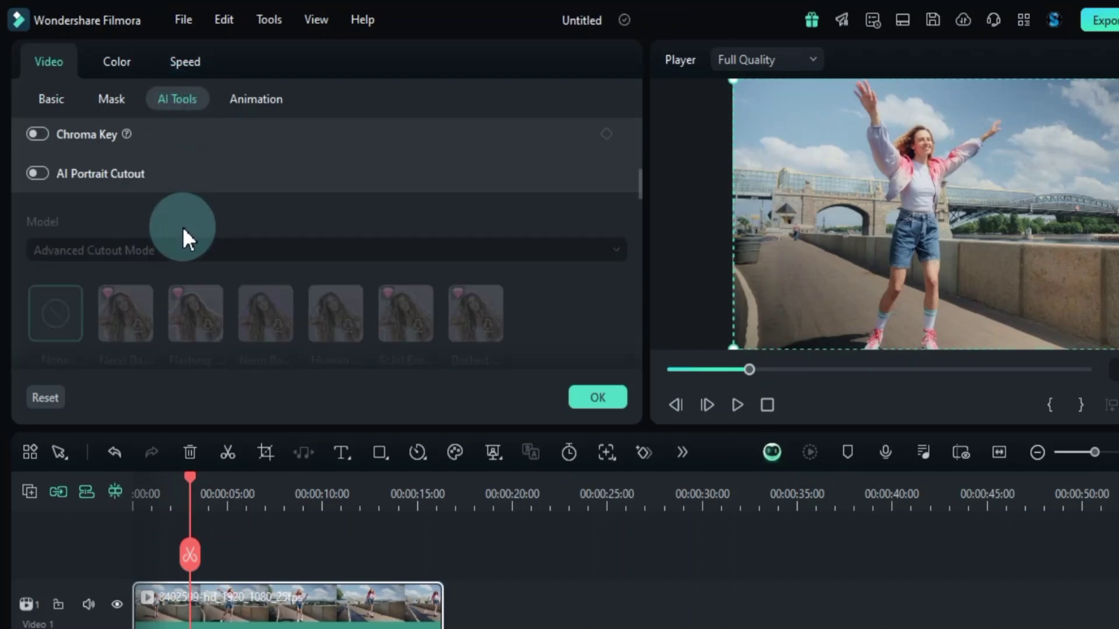
pyautogui.click(37, 176)
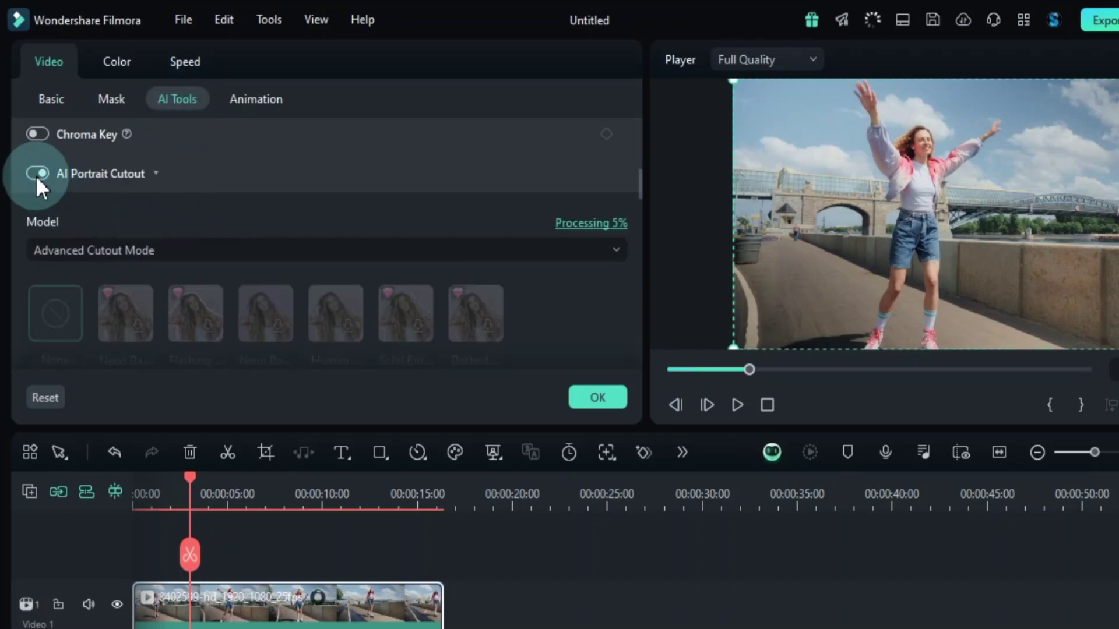
pyautogui.click(173, 248)
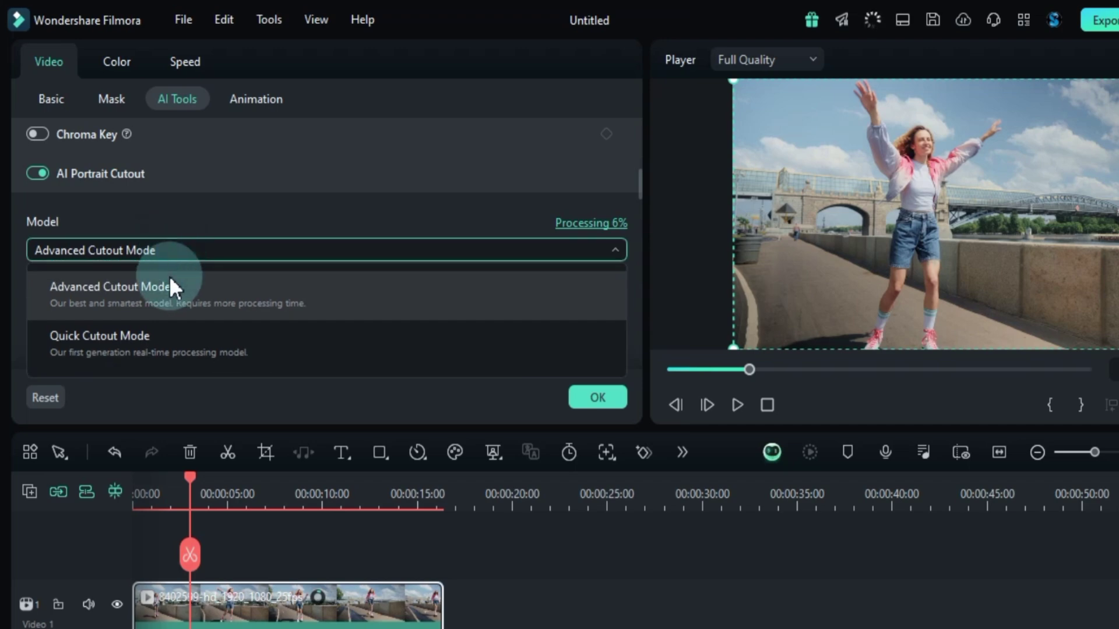
pyautogui.click(158, 351)
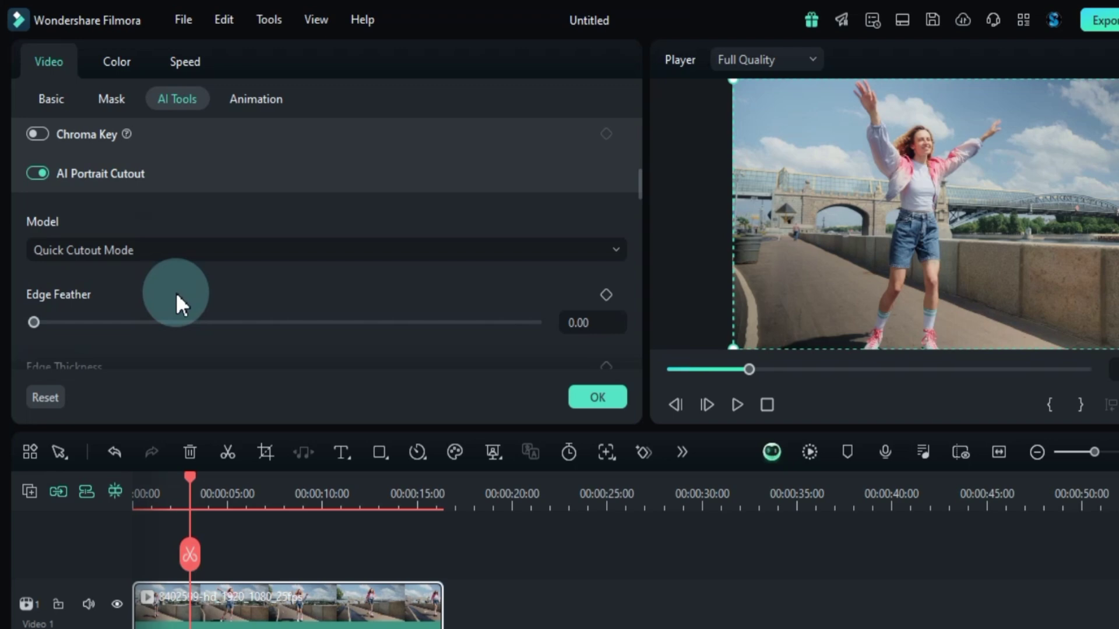
pyautogui.moveTo(49, 324); pyautogui.dragTo(33, 356)
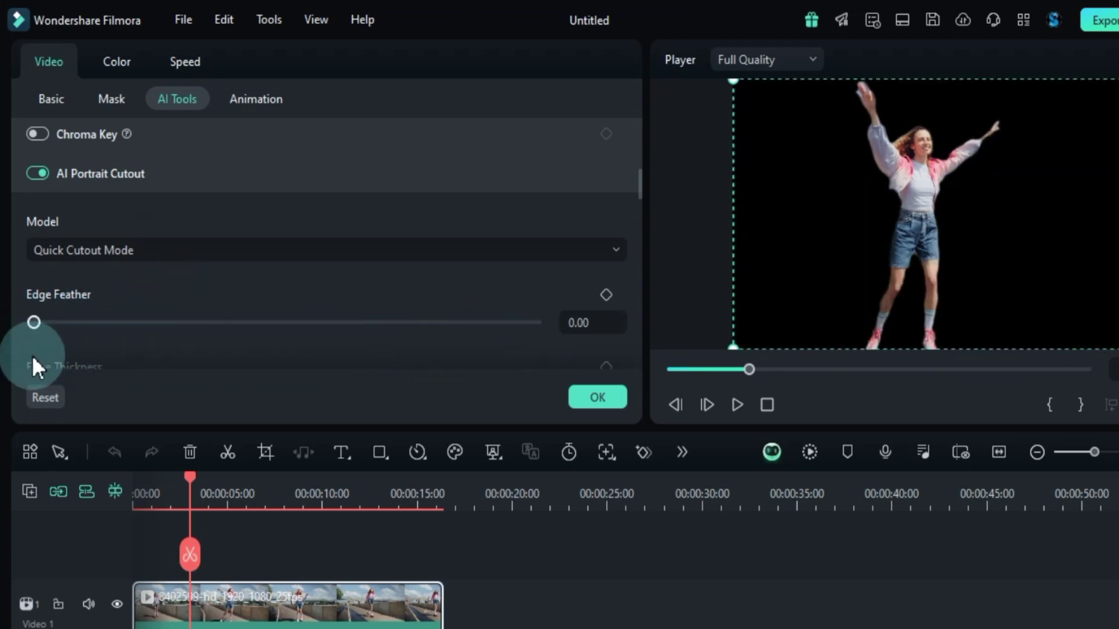
# Switch the cutout to Advanced Cutout Mode and play the preview.
pyautogui.click(117, 248)
pyautogui.click(121, 290)
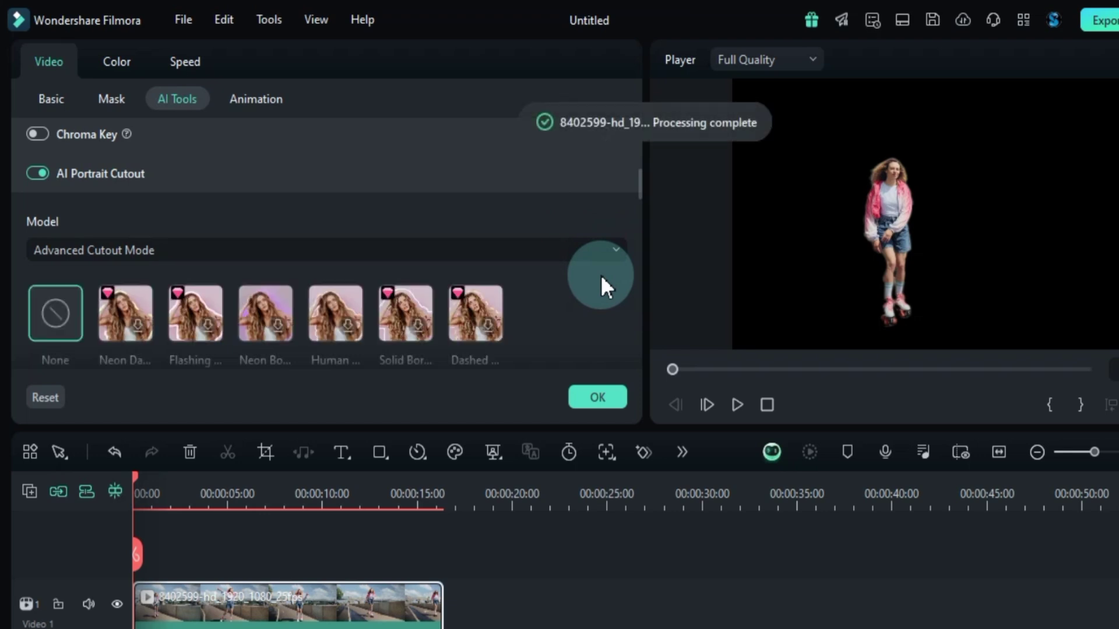
pyautogui.click(736, 406)
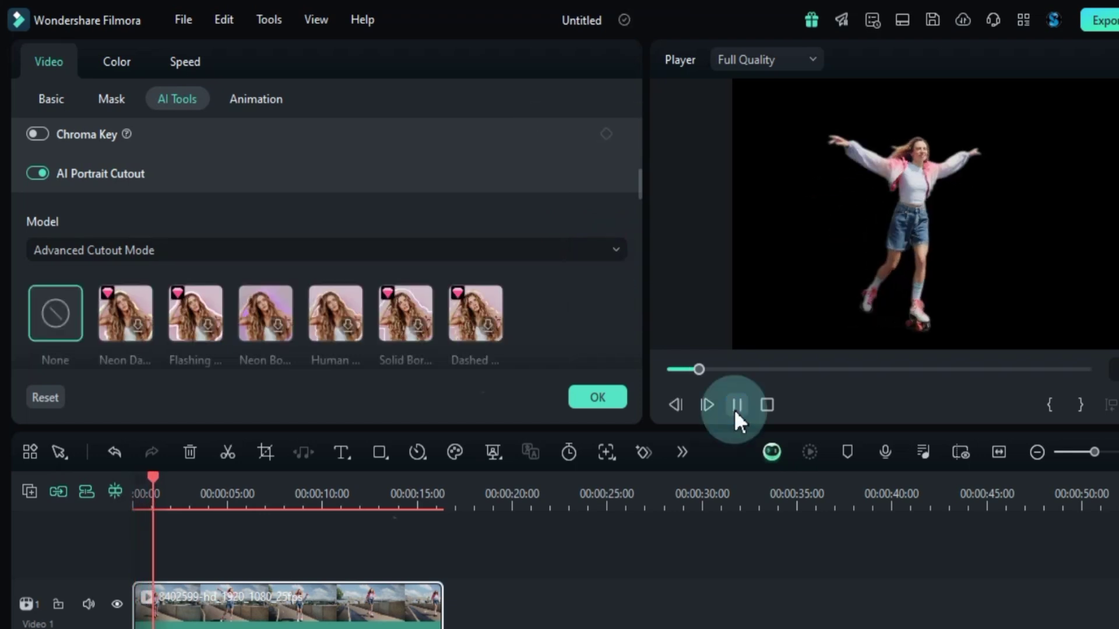
# Compare the Neon Dash, Flashing, Human, Solid Border and Dashed outlines, then apply Neon Border.
pyautogui.scroll(-1, 138, 275)
pyautogui.click(138, 275)
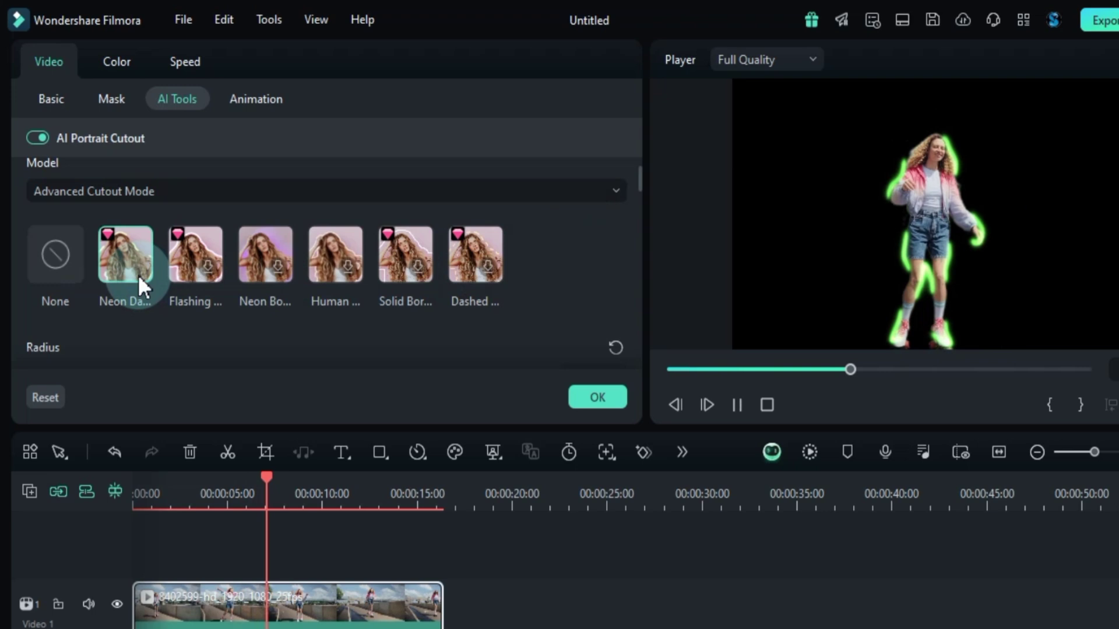
pyautogui.click(205, 270)
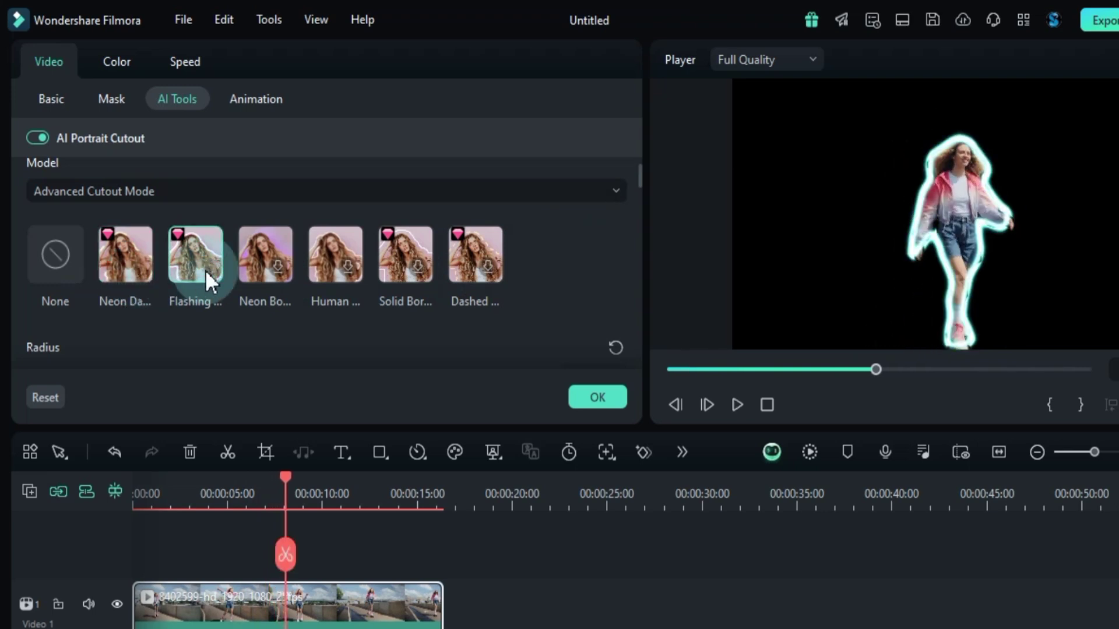
pyautogui.click(270, 264)
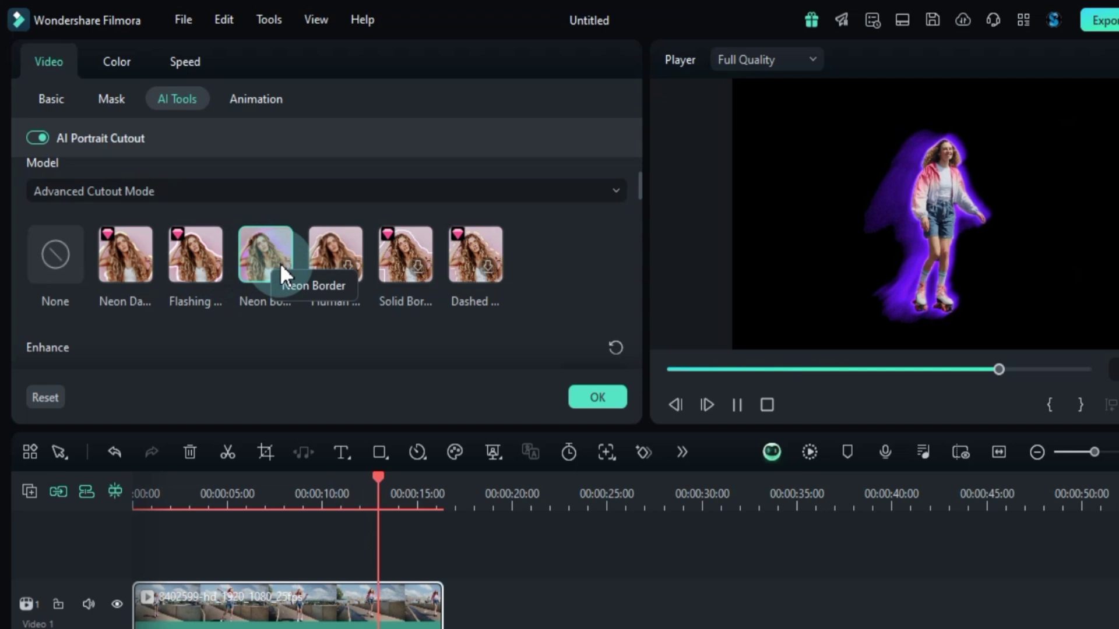
pyautogui.click(341, 260)
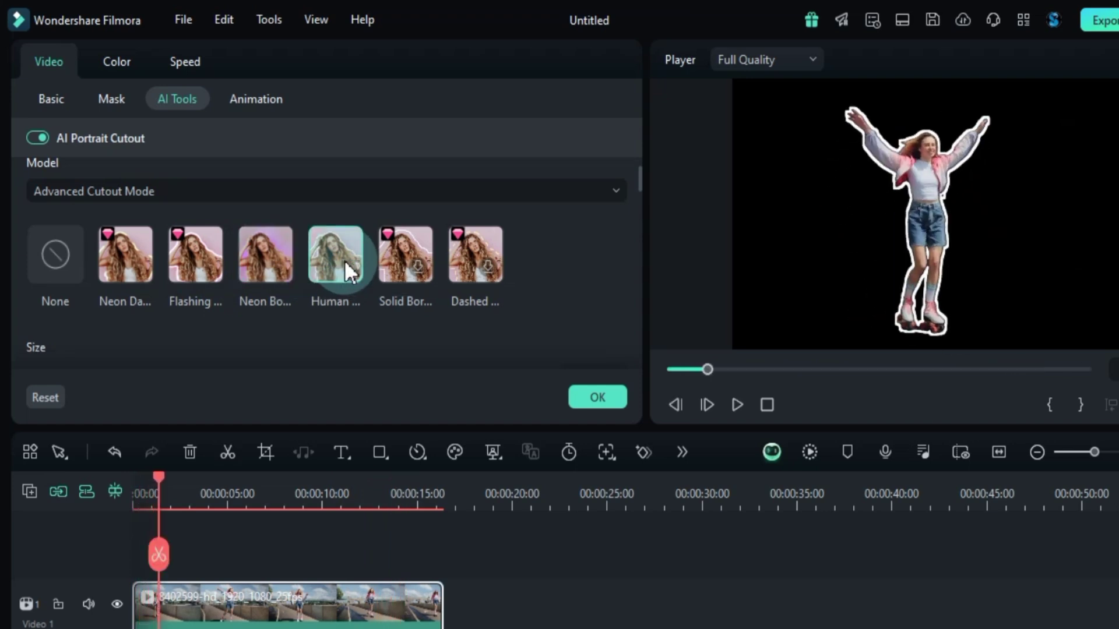
pyautogui.click(416, 264)
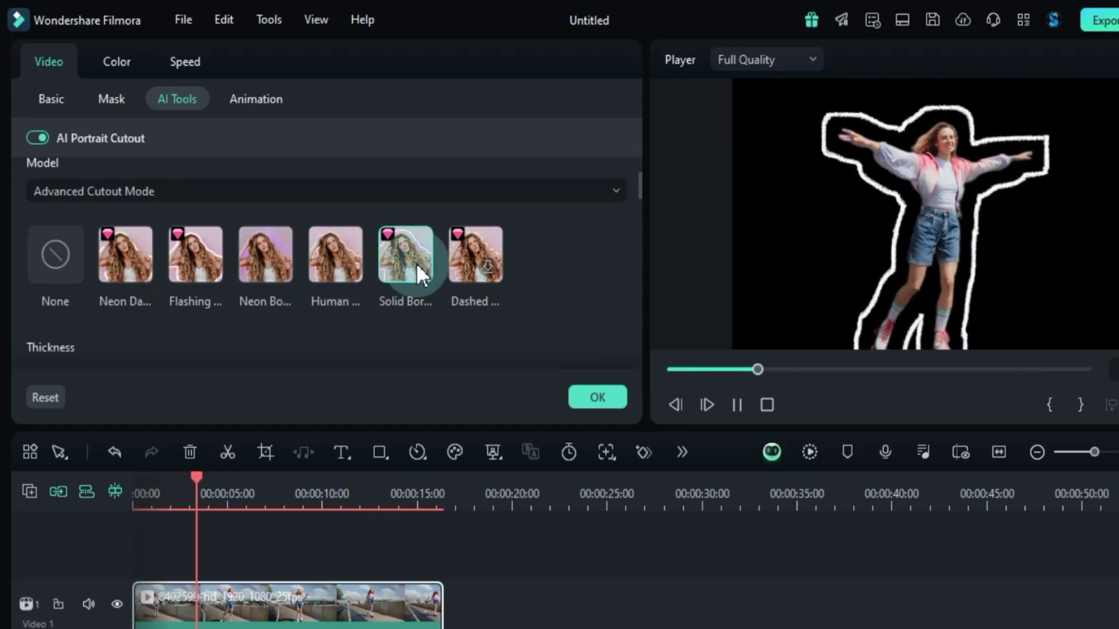
pyautogui.click(485, 268)
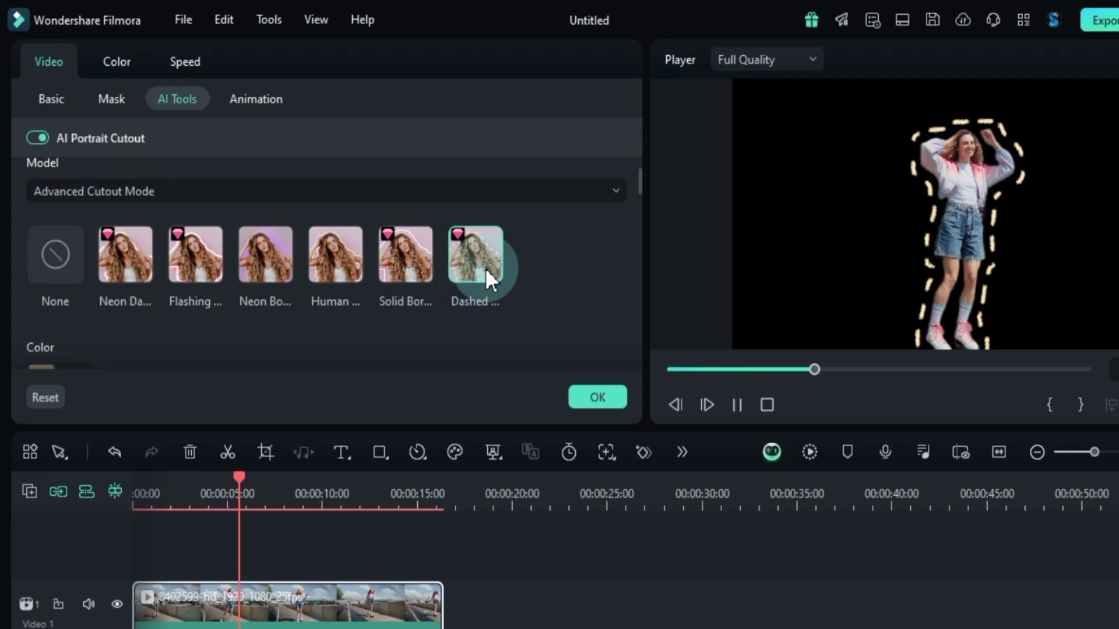
pyautogui.click(201, 262)
pyautogui.click(246, 264)
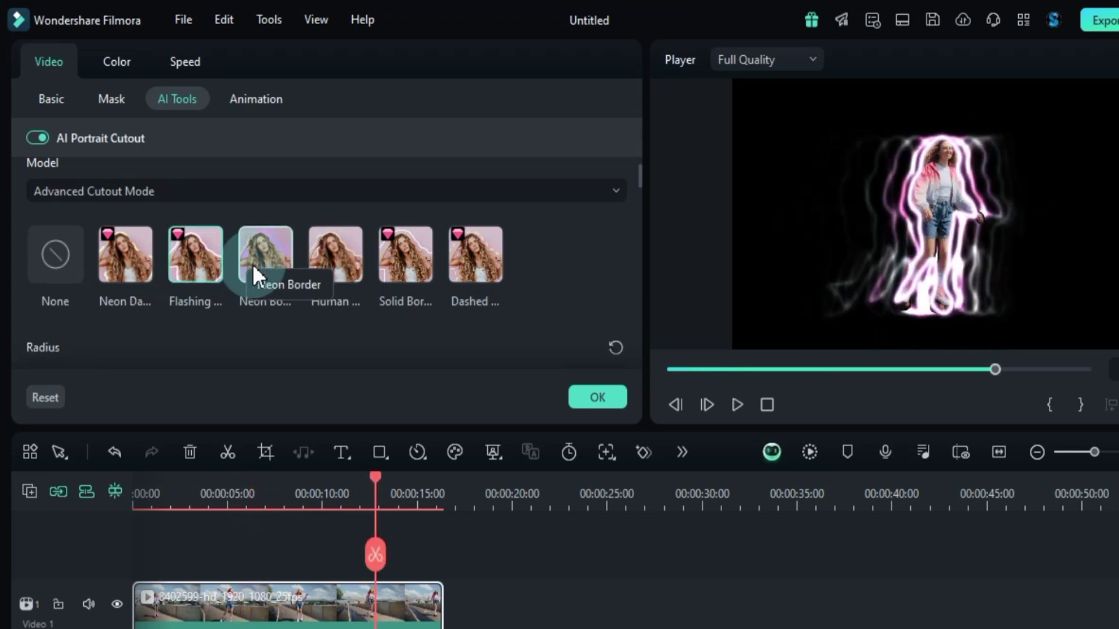
# Tune the Neon Border effect: Radius 3.53, Feathering 21, plus Duration and Segment sliders.
pyautogui.scroll(-3, 272, 261)
pyautogui.moveTo(45, 321); pyautogui.dragTo(65, 324)
pyautogui.scroll(-9, 69, 324)
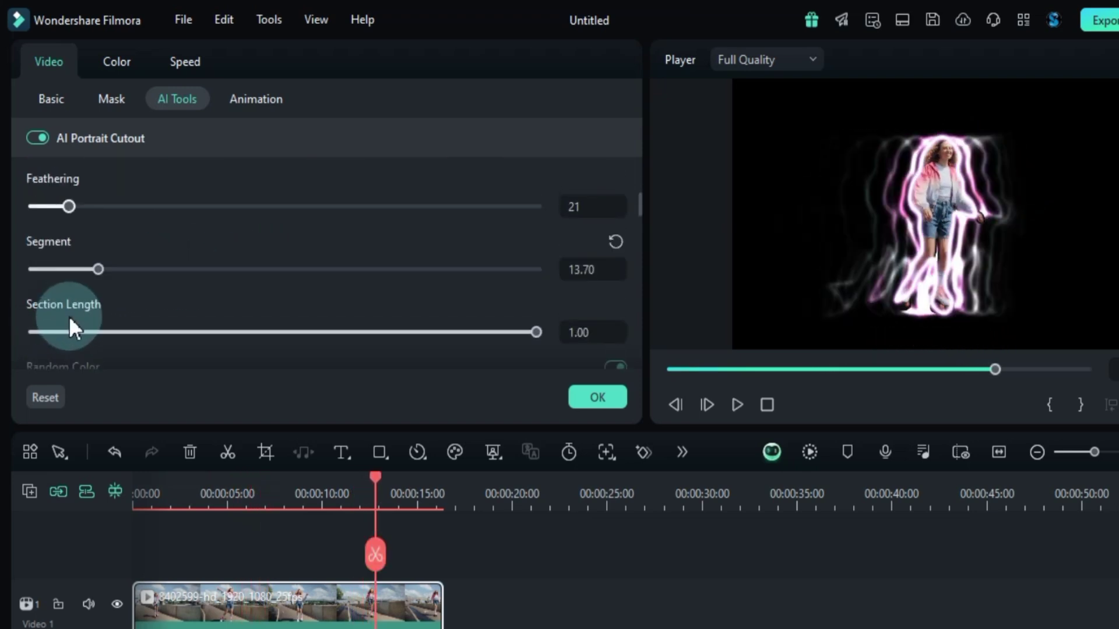
pyautogui.scroll(5, 166, 298)
pyautogui.scroll(4, 166, 292)
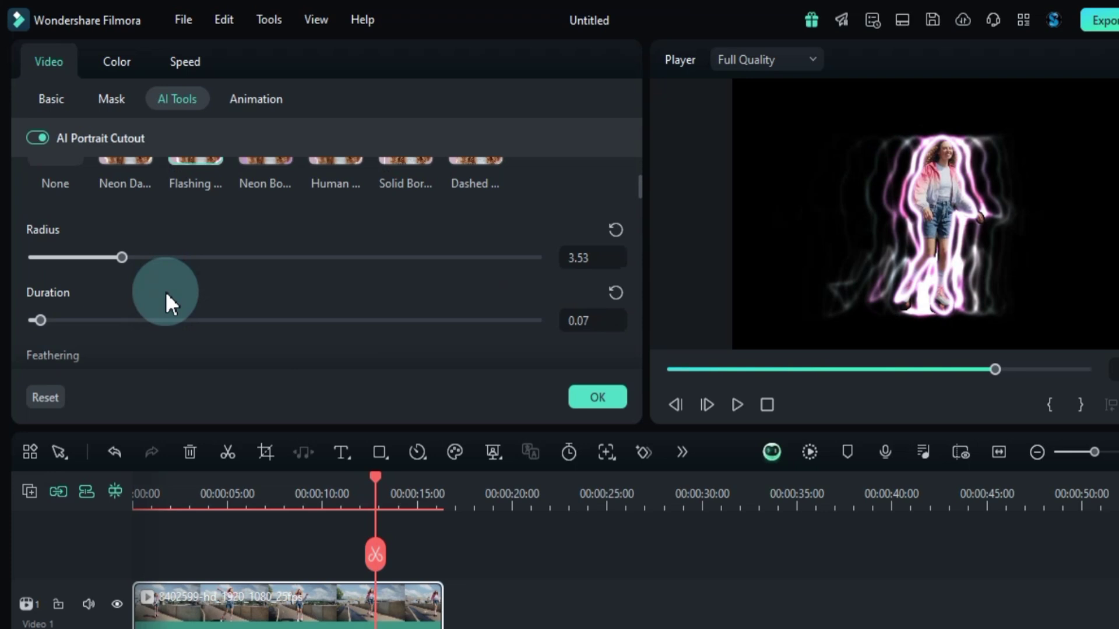
pyautogui.scroll(-1, 165, 291)
pyautogui.moveTo(77, 198); pyautogui.dragTo(149, 201)
pyautogui.moveTo(40, 261); pyautogui.dragTo(163, 270)
pyautogui.scroll(-1, 85, 271)
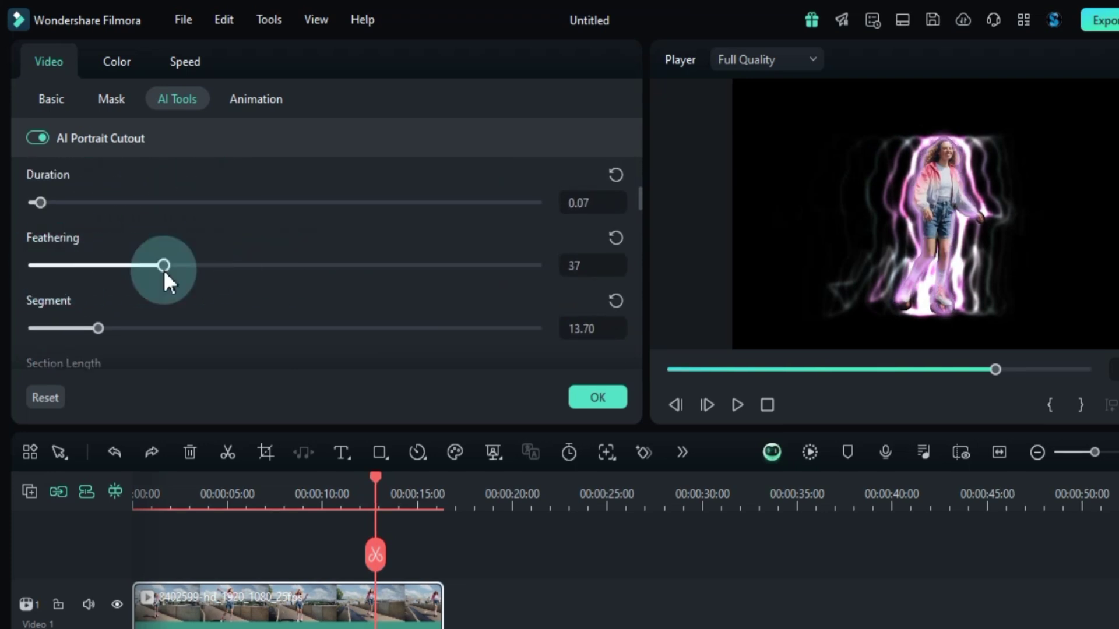
pyautogui.scroll(-1, 155, 287)
pyautogui.scroll(1, 155, 287)
pyautogui.click(94, 269)
pyautogui.moveTo(93, 257); pyautogui.dragTo(129, 258)
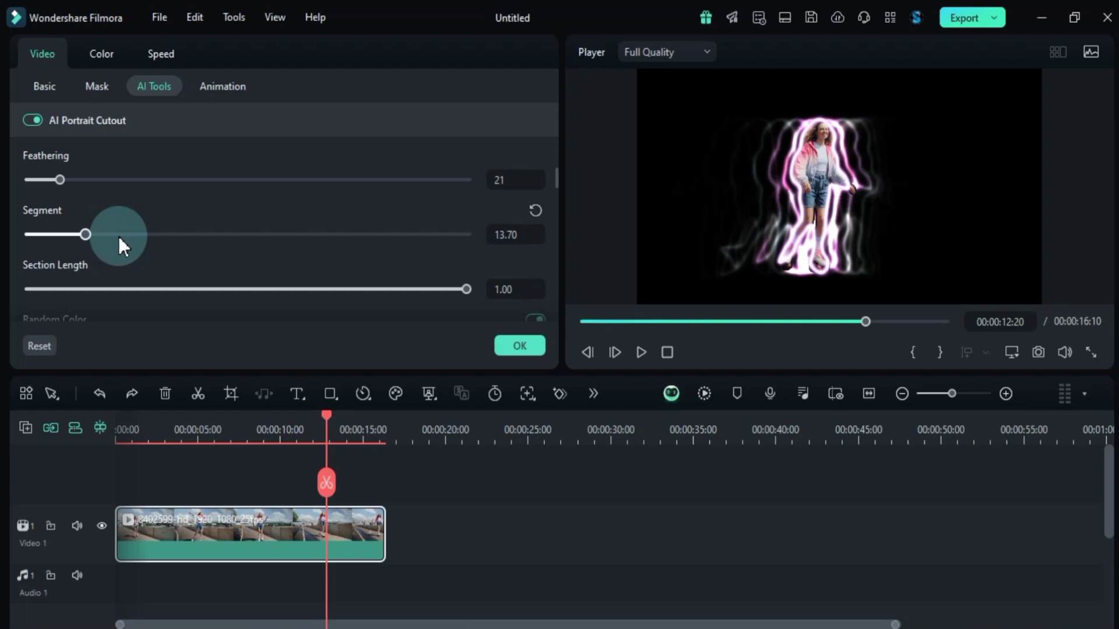
pyautogui.scroll(-1, 247, 263)
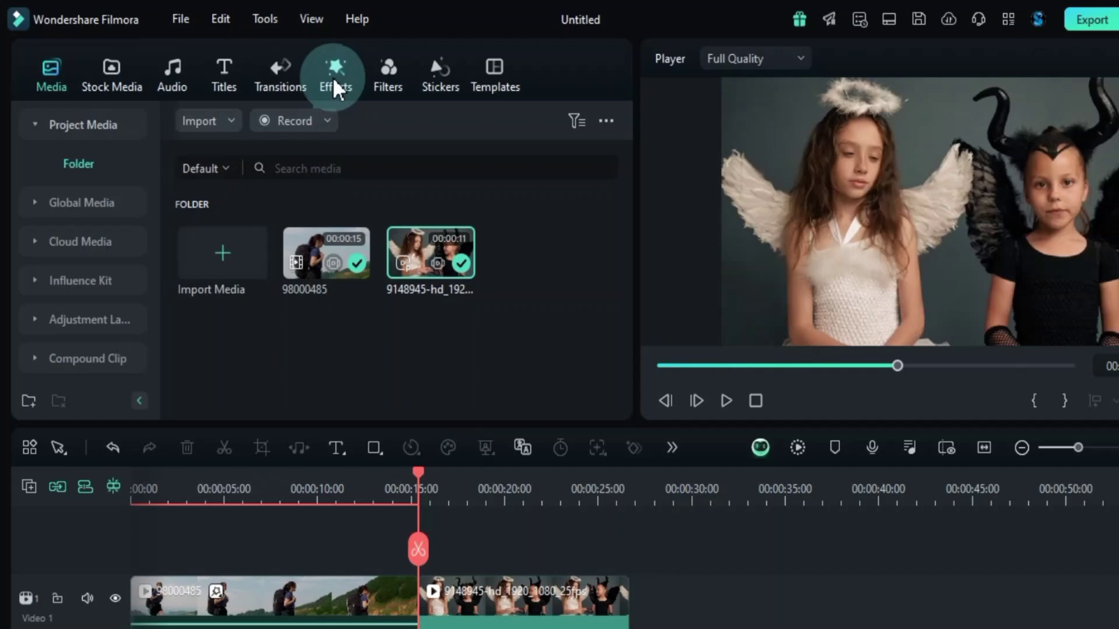
# Drop the AI Classic Mosaic face effect from Body Effects onto the second clip.
pyautogui.click(296, 61)
pyautogui.moveTo(245, 242)
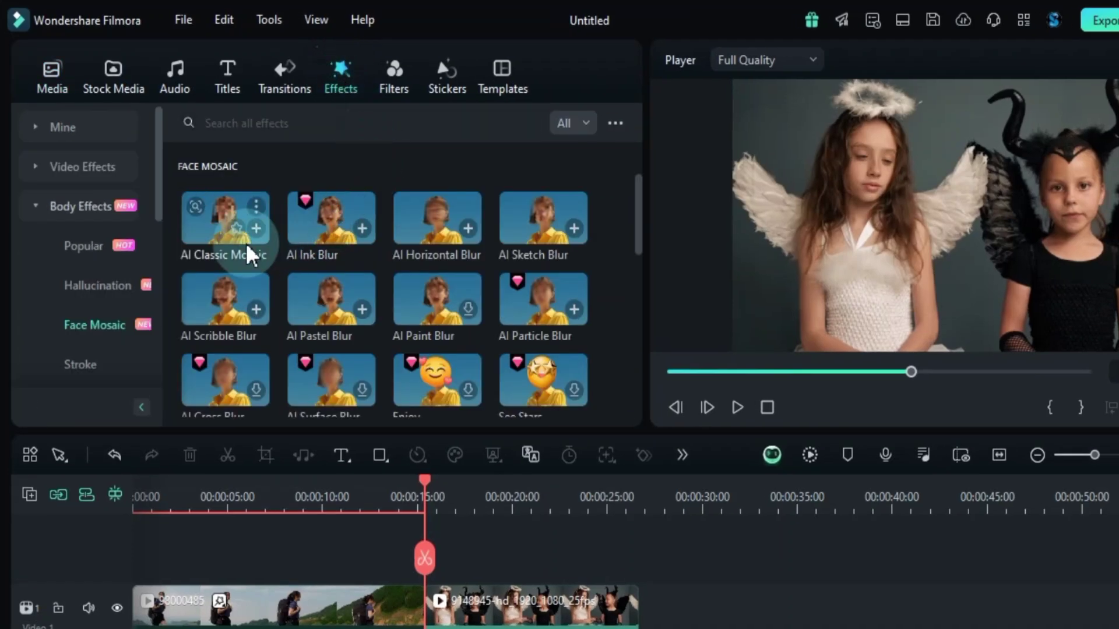
pyautogui.moveTo(247, 254); pyautogui.dragTo(482, 601)
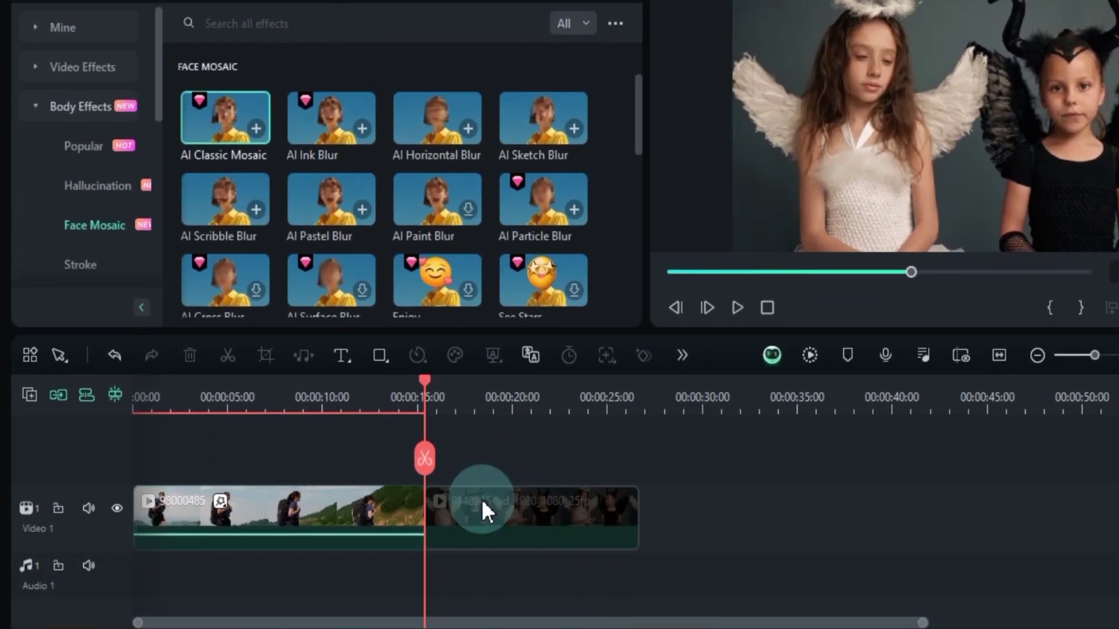
pyautogui.moveTo(481, 499); pyautogui.dragTo(481, 499)
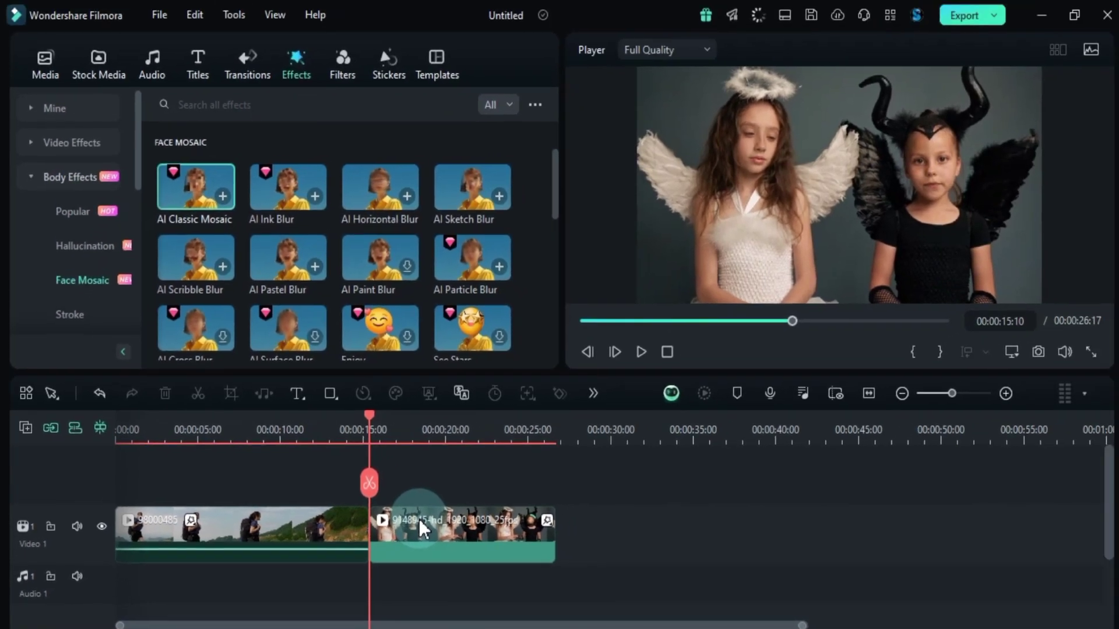
# Keep both children's faces selected, set mosaic Strength to 55, and play the clip.
pyautogui.doubleClick(426, 517)
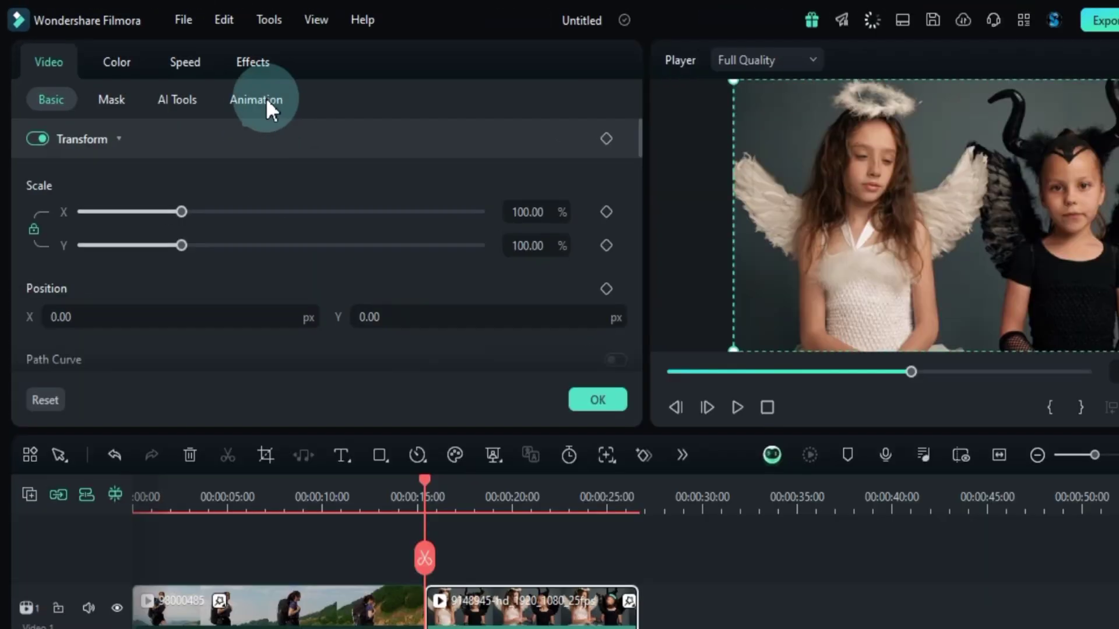
pyautogui.click(251, 58)
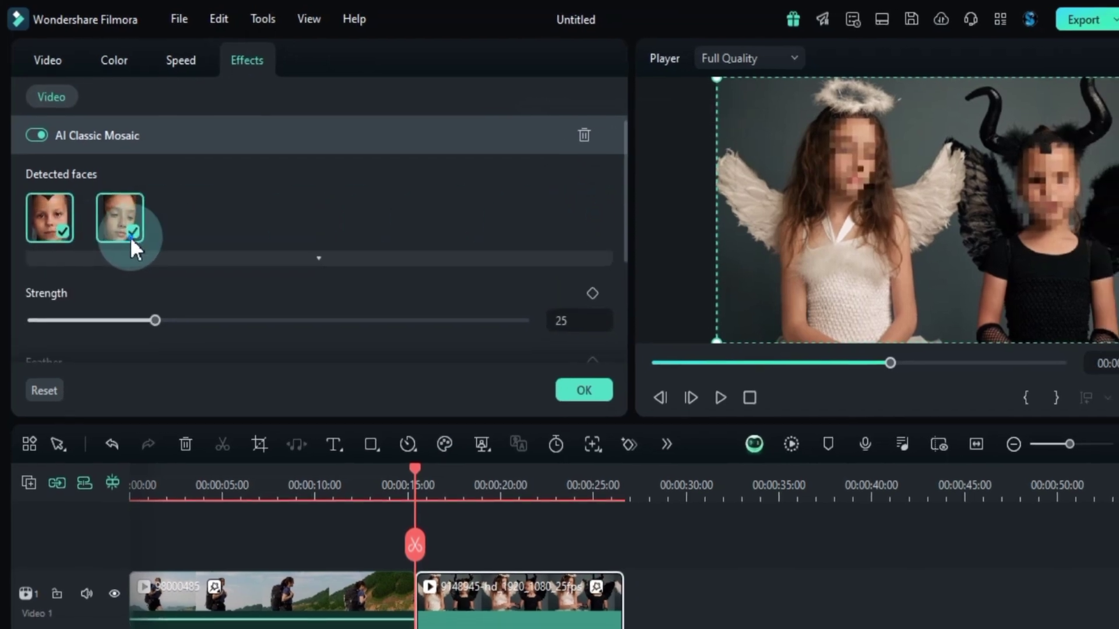
pyautogui.click(134, 239)
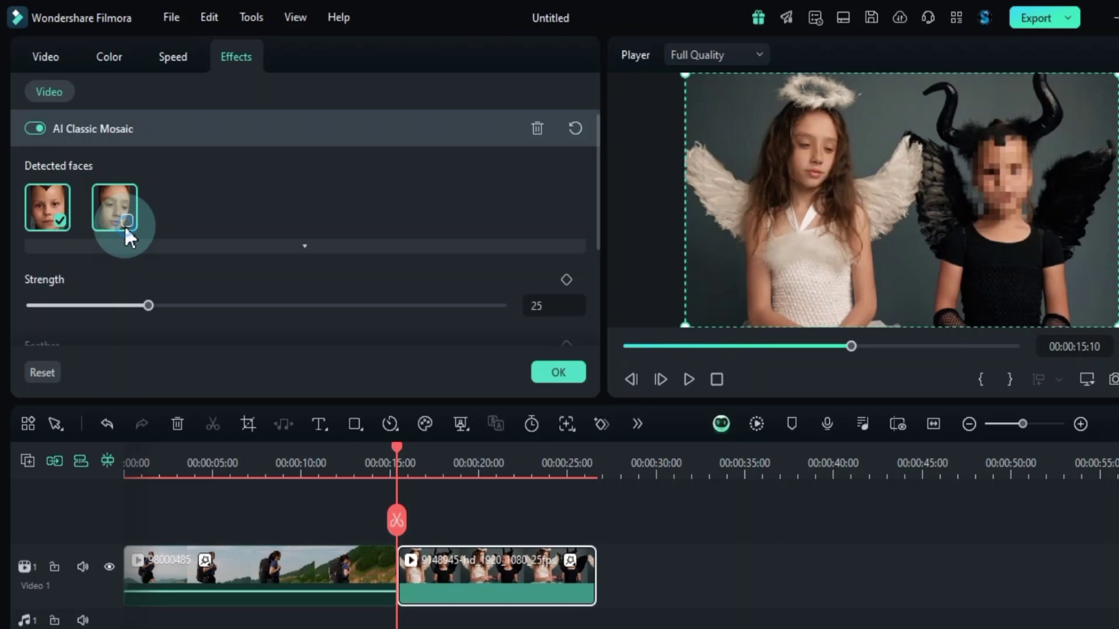
pyautogui.click(125, 222)
pyautogui.scroll(-1, 164, 256)
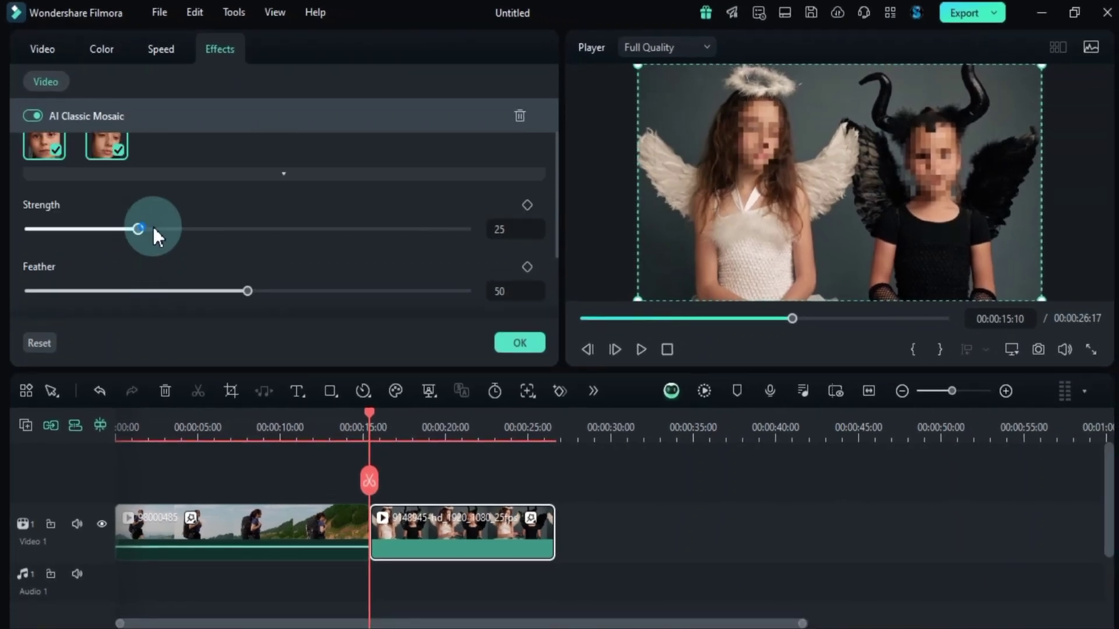
pyautogui.moveTo(153, 229); pyautogui.dragTo(299, 239)
pyautogui.scroll(1, 300, 239)
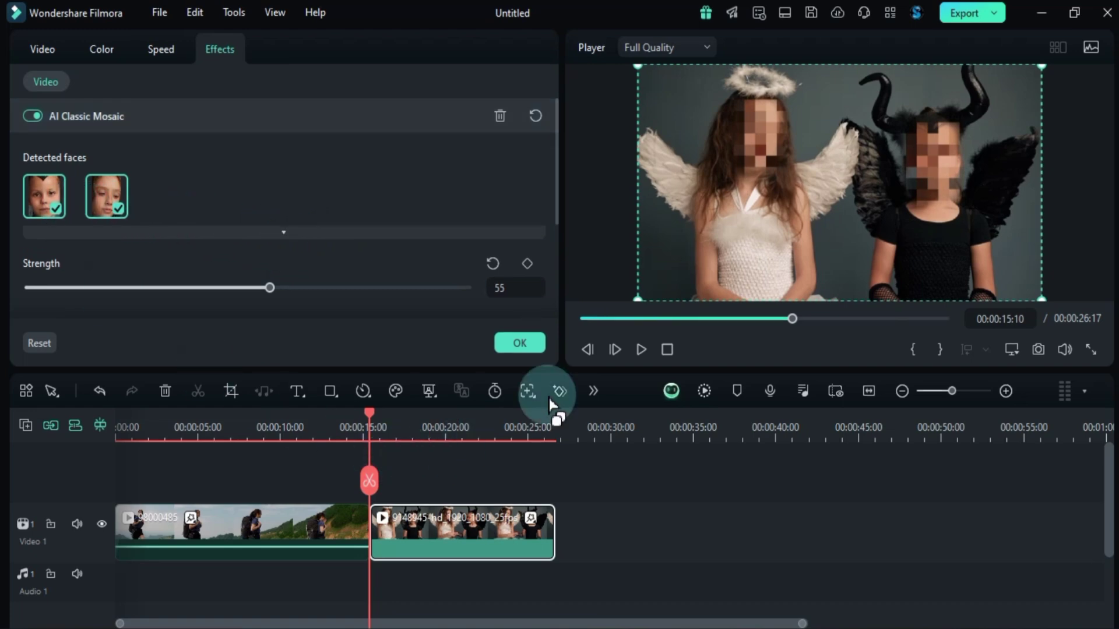
pyautogui.click(637, 347)
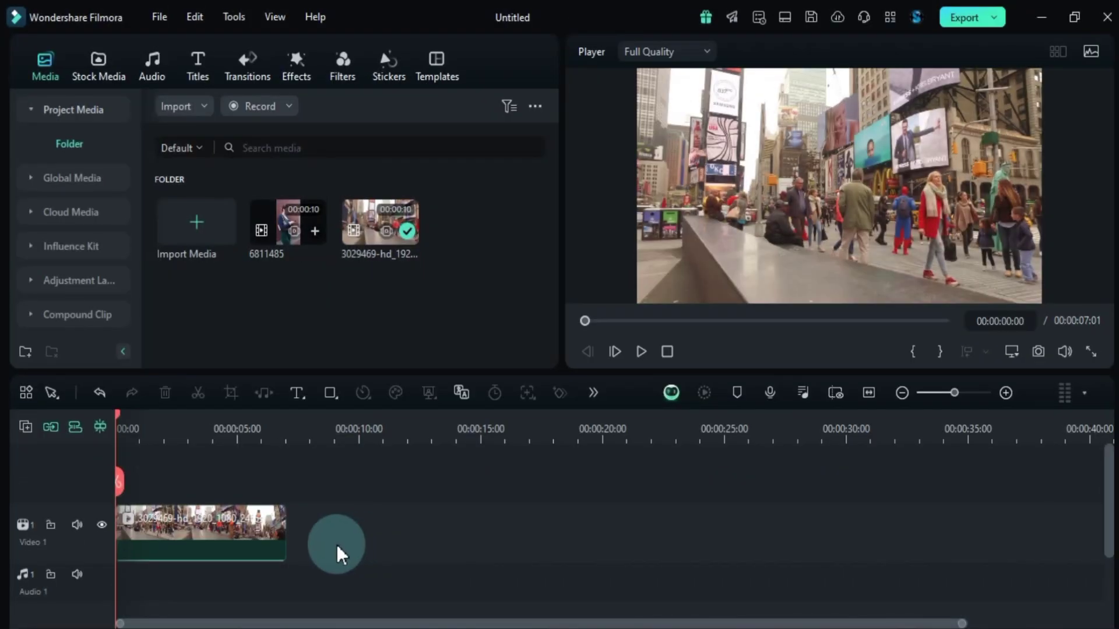
# Select the city street clip on the timeline and show its AI Tools settings.
pyautogui.click(201, 543)
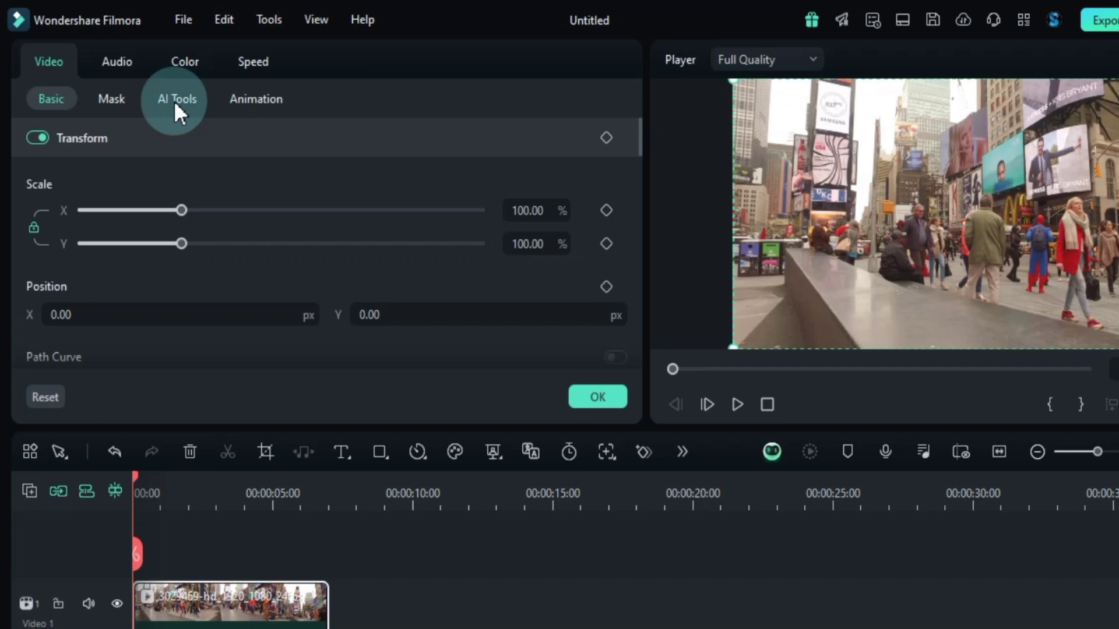
pyautogui.click(154, 88)
# Turn on Planar Tracking and try the Advanced tracker at Default accuracy.
pyautogui.moveTo(639, 137); pyautogui.dragTo(636, 250)
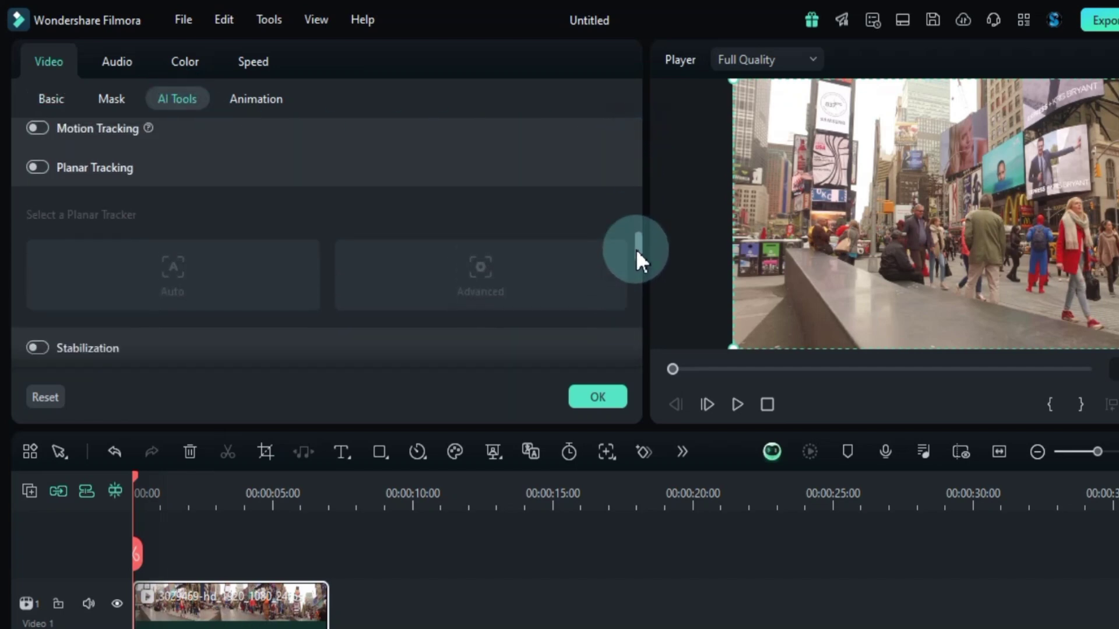
pyautogui.click(35, 169)
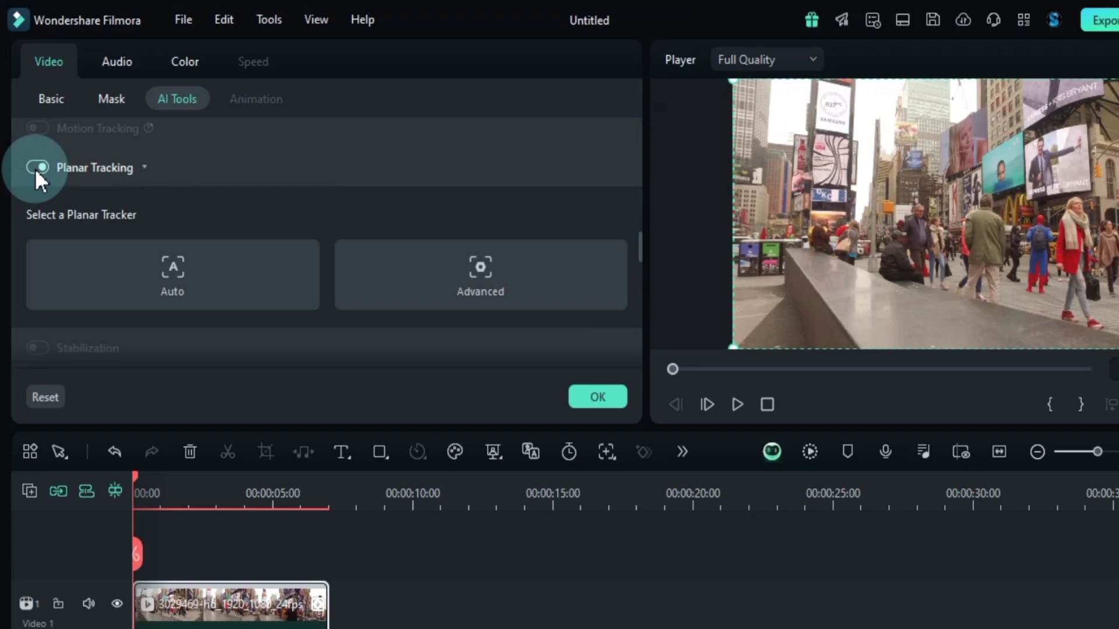
pyautogui.click(436, 271)
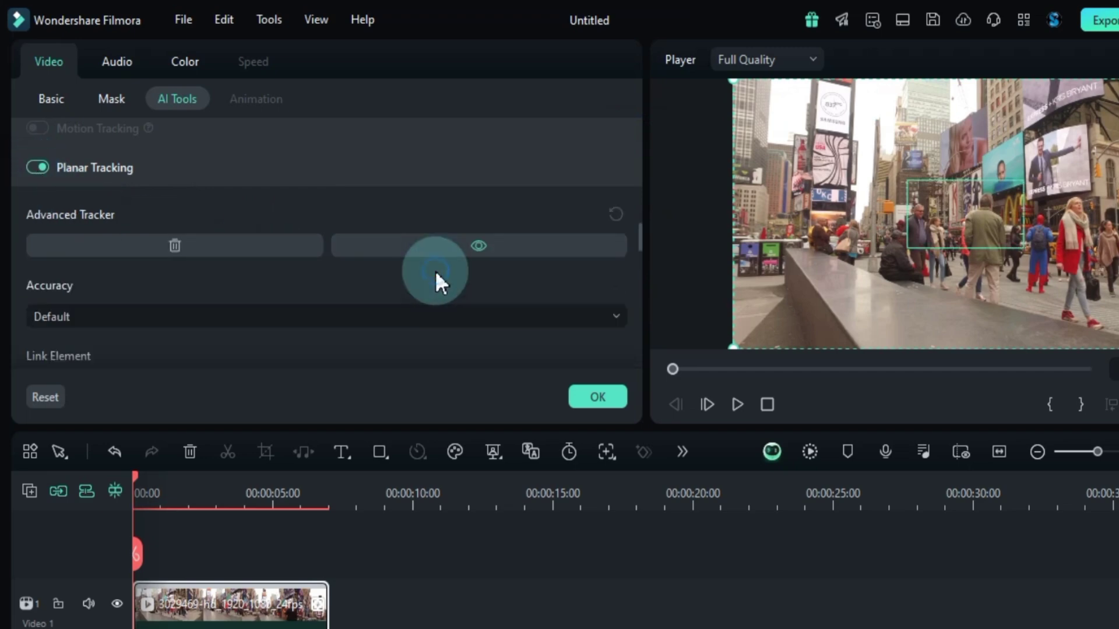
pyautogui.click(367, 314)
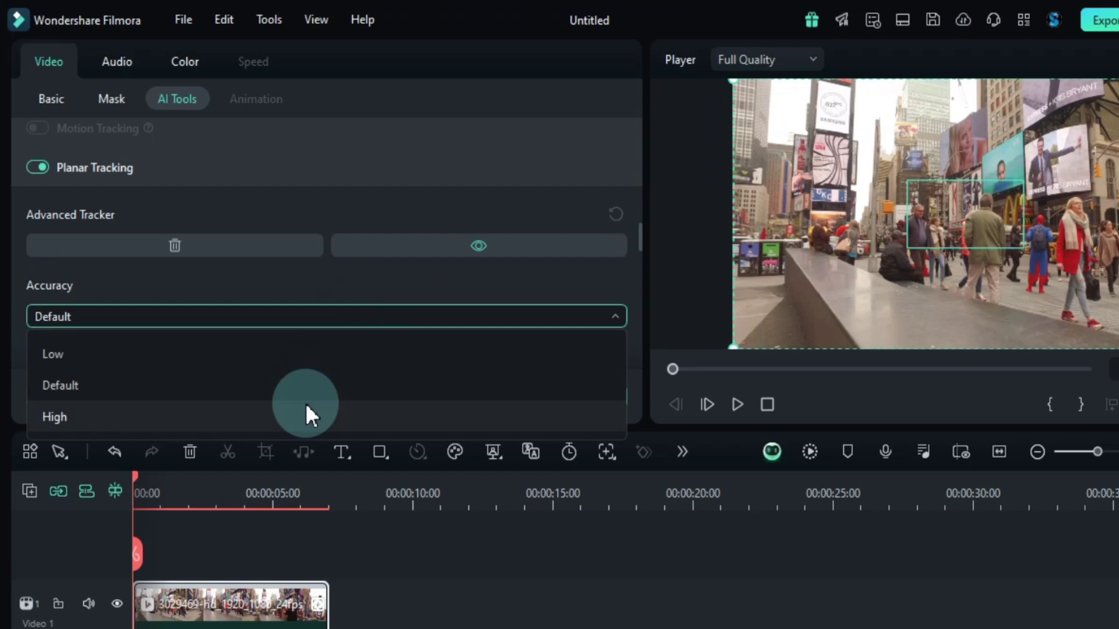
pyautogui.click(335, 317)
# Delete the Advanced tracker and use the Auto planar tracker instead.
pyautogui.scroll(-2, 335, 317)
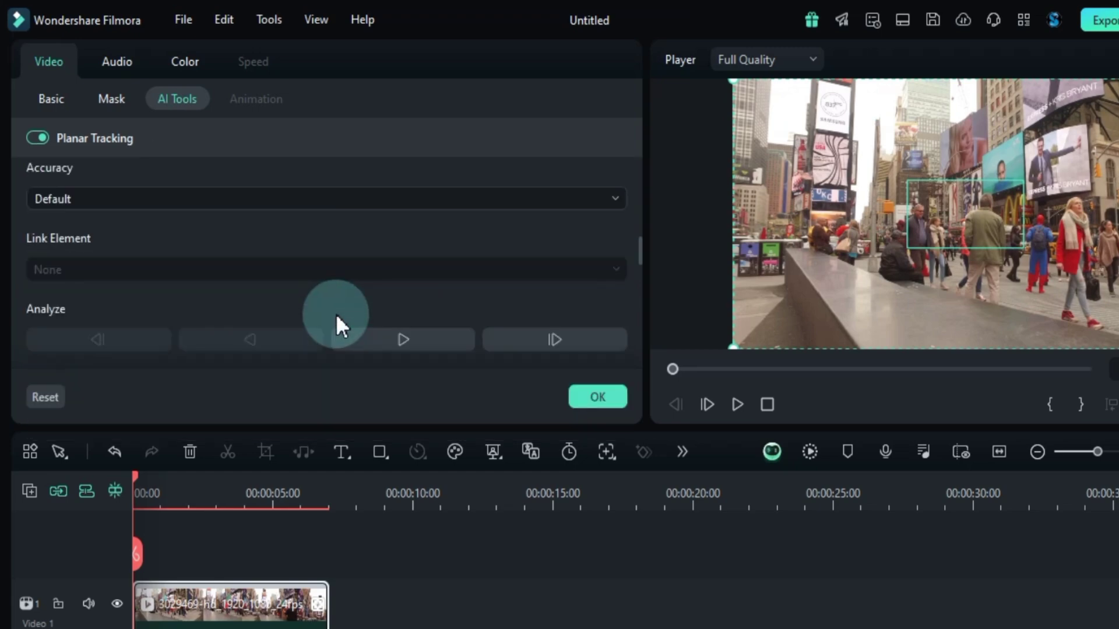
pyautogui.scroll(2, 152, 260)
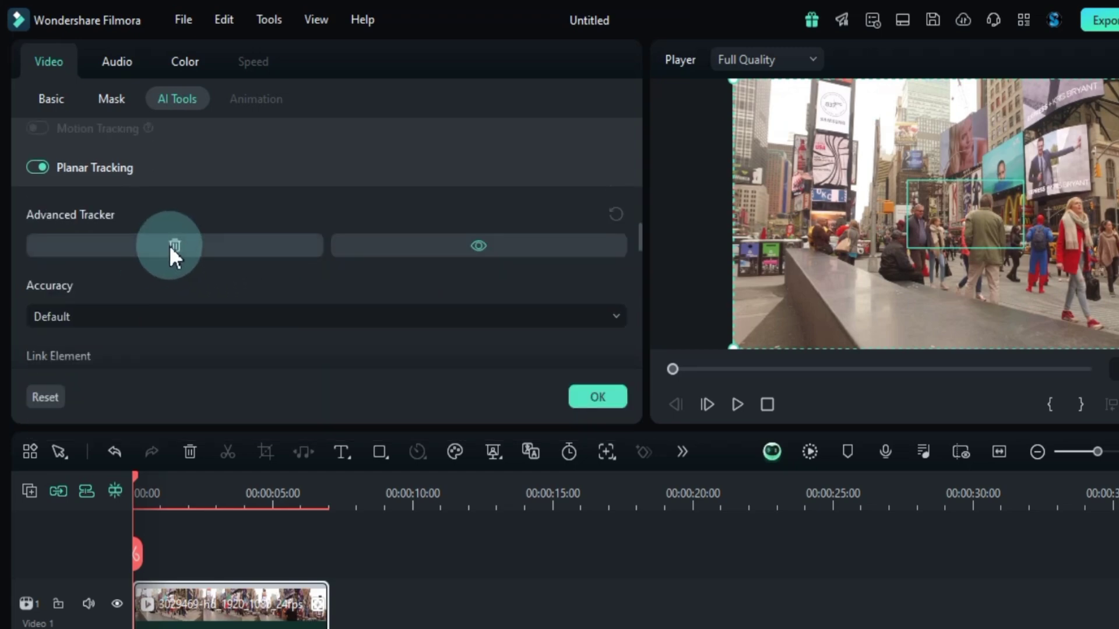
pyautogui.click(173, 246)
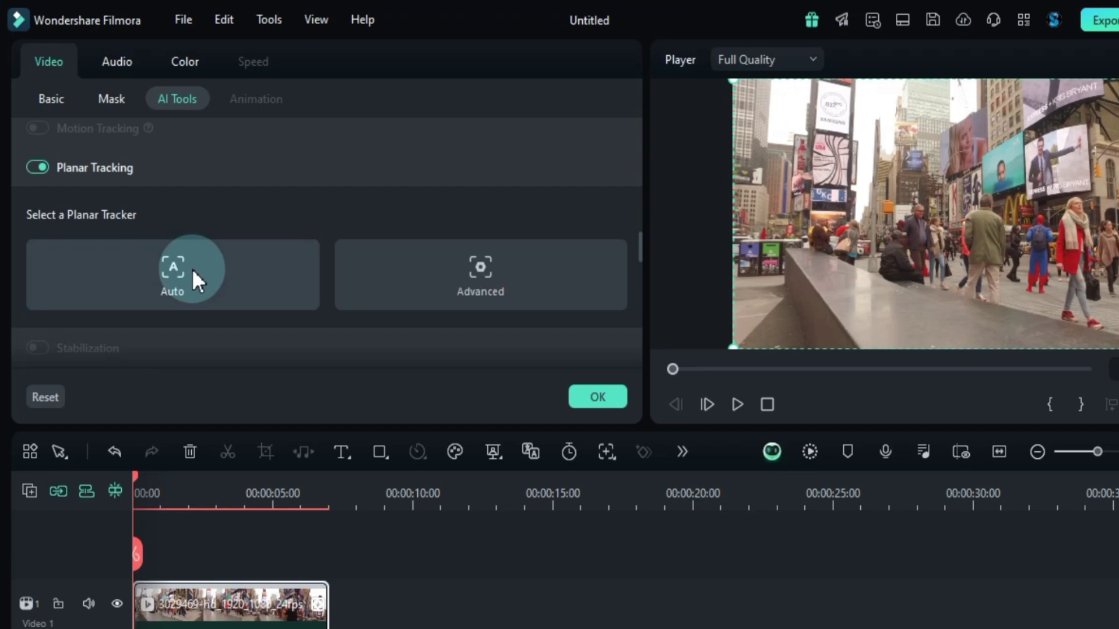
pyautogui.click(180, 282)
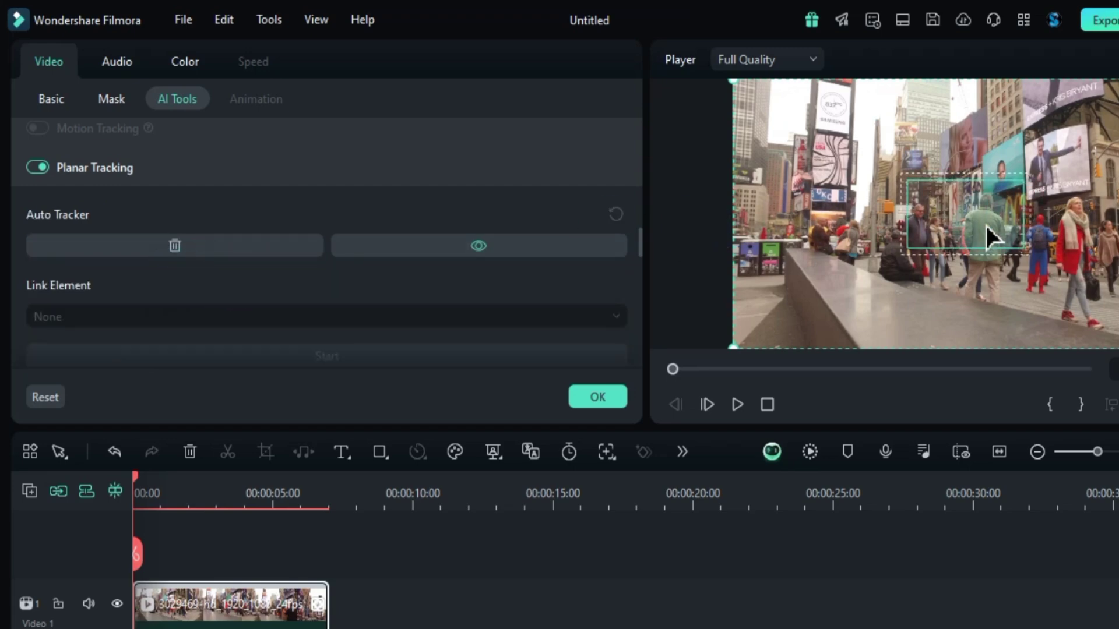
# Move the tracking box onto the billboard and magnify the preview to 75% over it.
pyautogui.moveTo(986, 225); pyautogui.dragTo(831, 167)
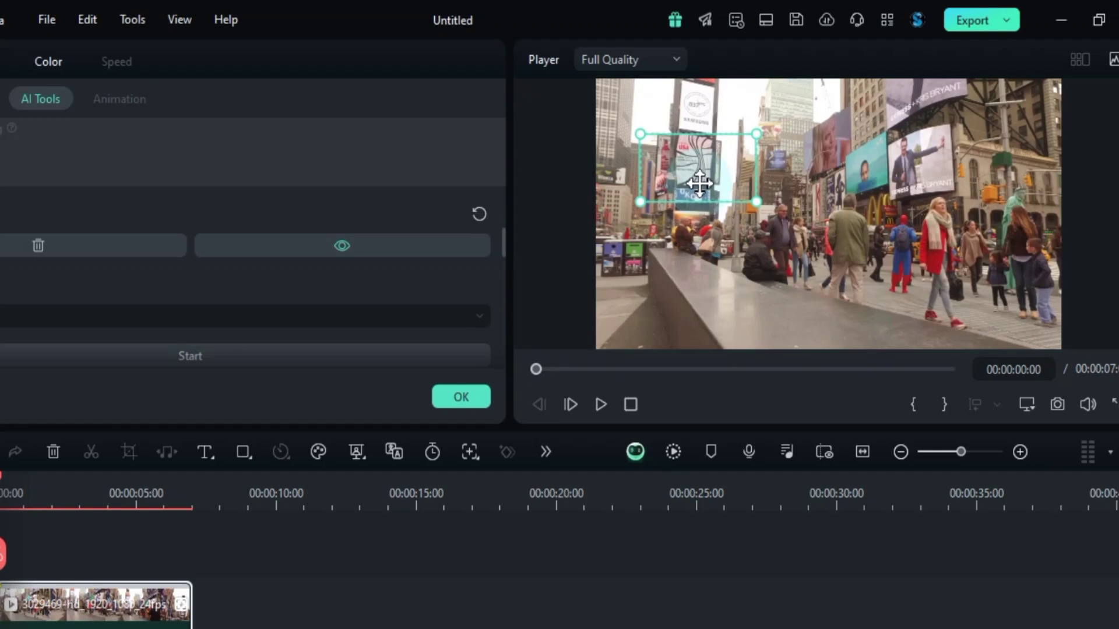
pyautogui.click(1085, 403)
pyautogui.moveTo(937, 523)
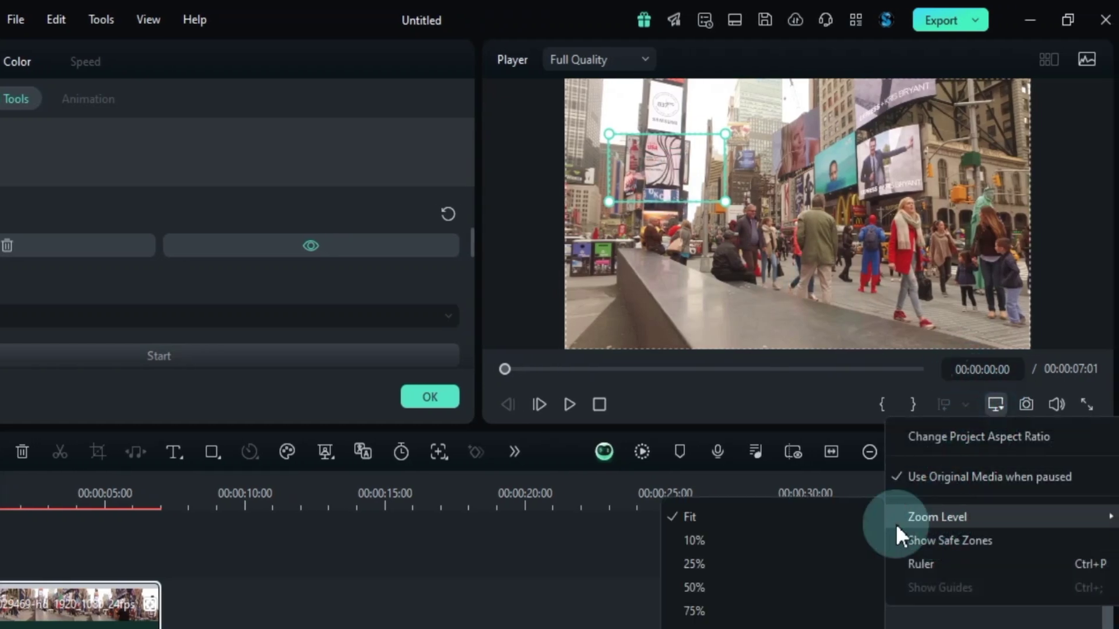
pyautogui.click(735, 610)
pyautogui.moveTo(556, 301); pyautogui.dragTo(536, 279)
# Drag all four tracking-box corners onto the striped billboard's edges.
pyautogui.moveTo(887, 136); pyautogui.dragTo(753, 145)
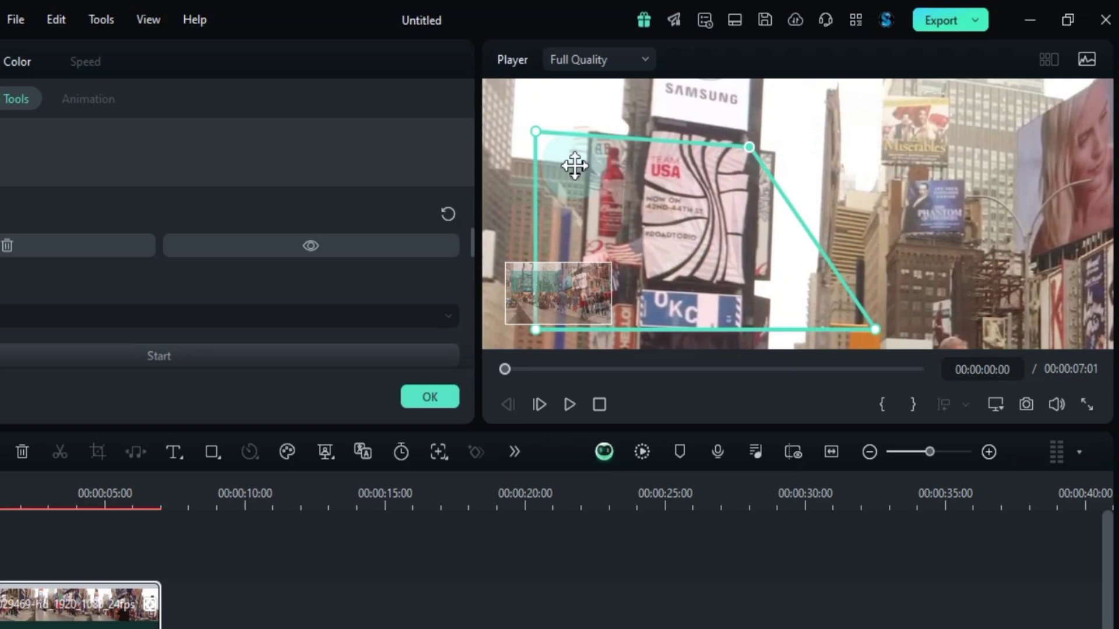
pyautogui.moveTo(535, 132); pyautogui.dragTo(652, 132)
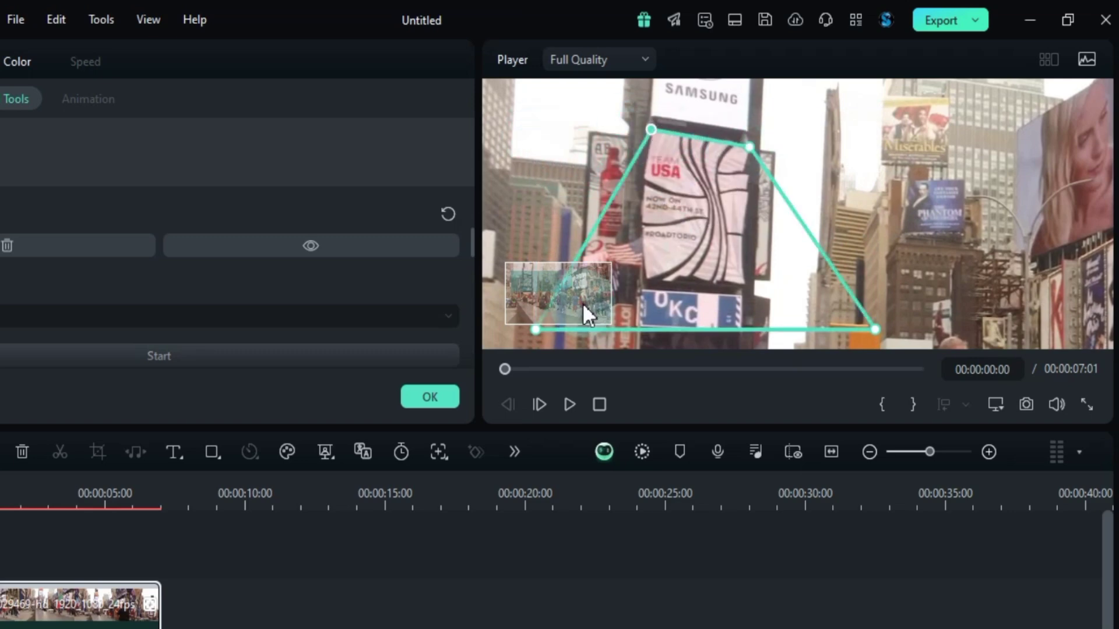
pyautogui.moveTo(539, 332); pyautogui.dragTo(641, 285)
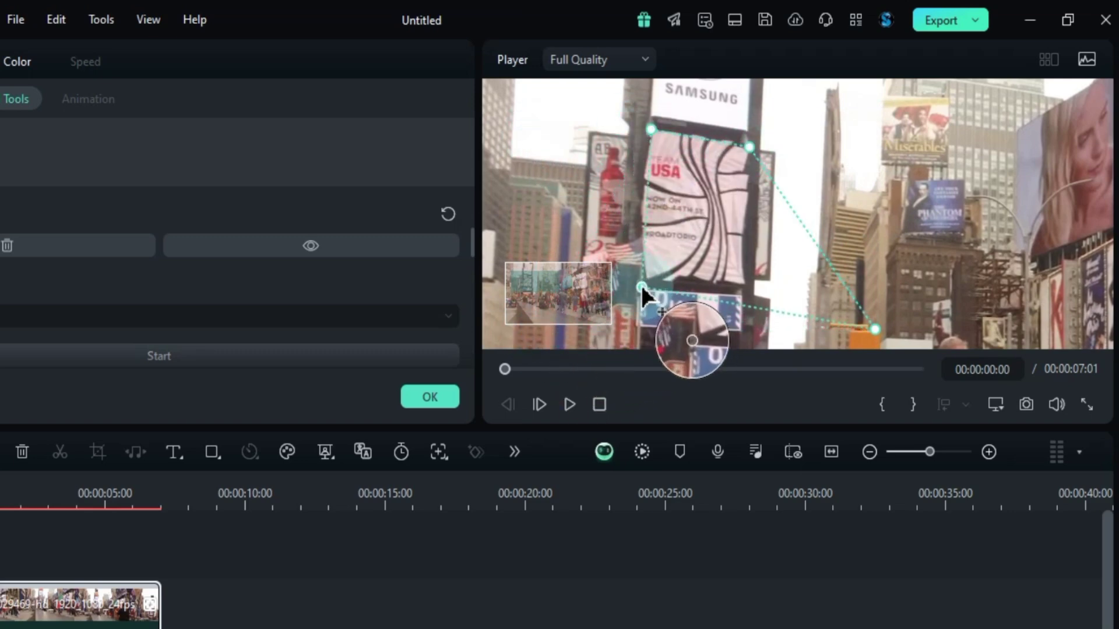
pyautogui.moveTo(883, 334); pyautogui.dragTo(767, 294)
# Run planar tracking on the billboard through the clip and play back the result.
pyautogui.click(129, 299)
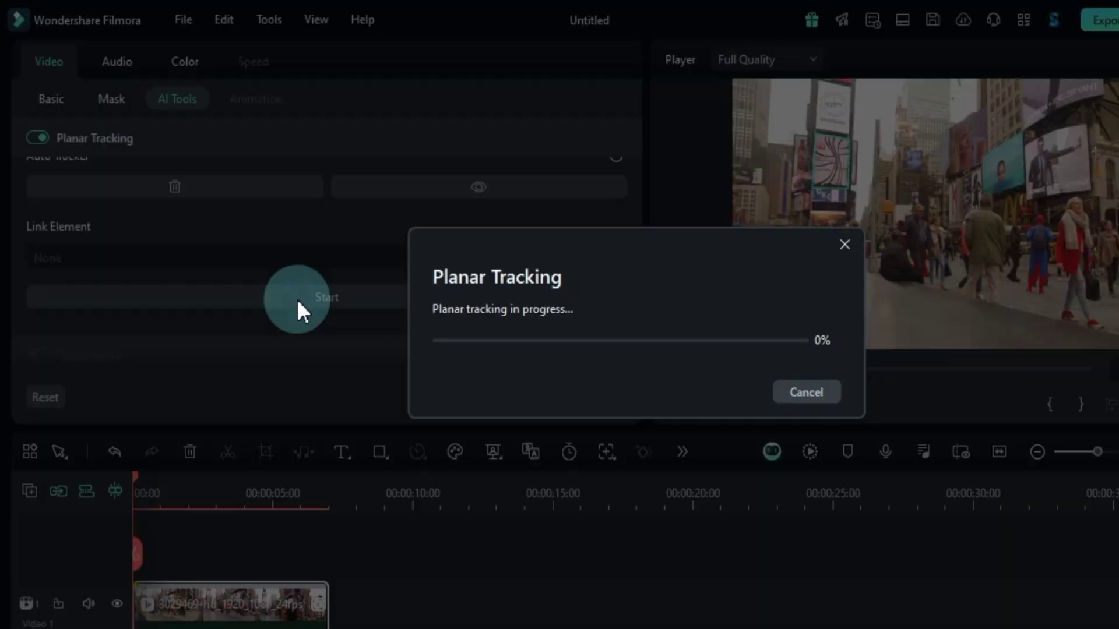
pyautogui.moveTo(611, 285); pyautogui.dragTo(887, 340)
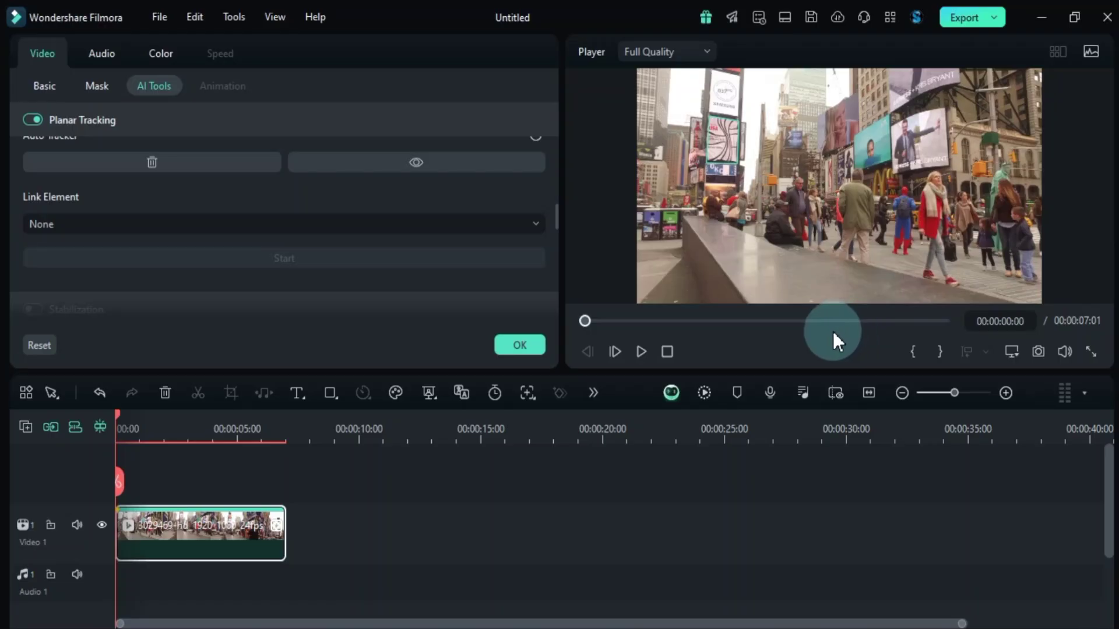
pyautogui.click(641, 351)
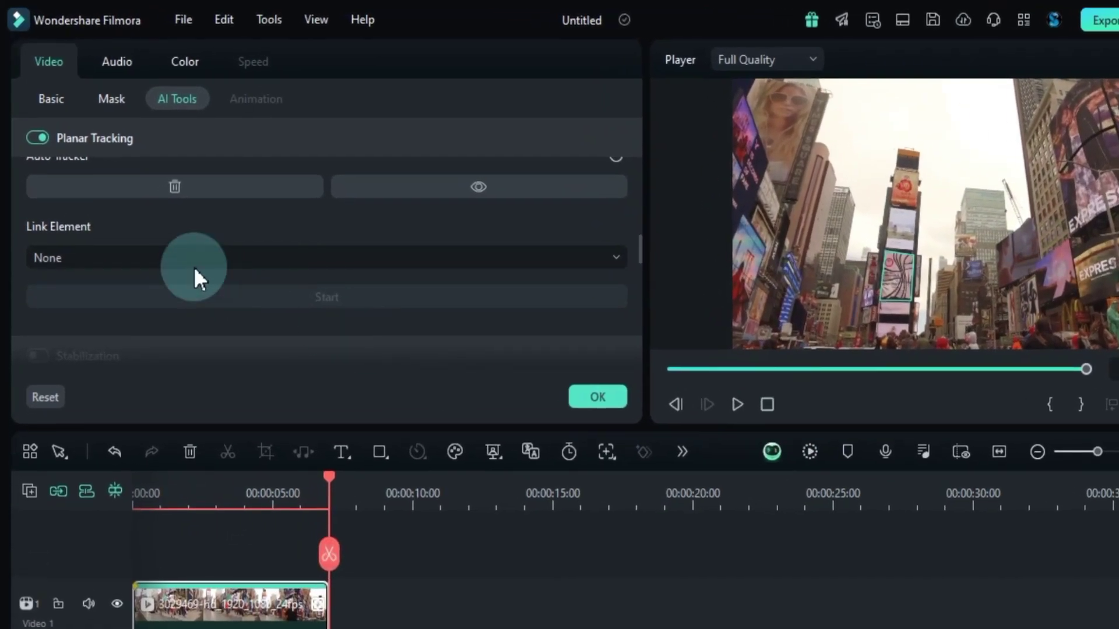
# Set Link Element to Add a mosaic and replay the clip.
pyautogui.click(192, 266)
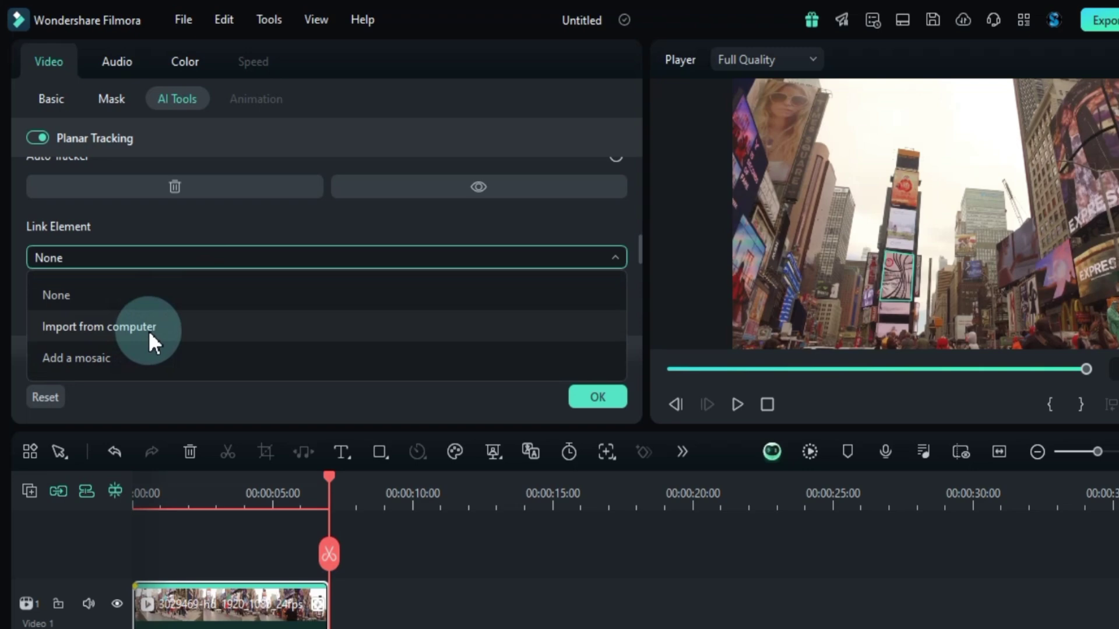
pyautogui.click(143, 353)
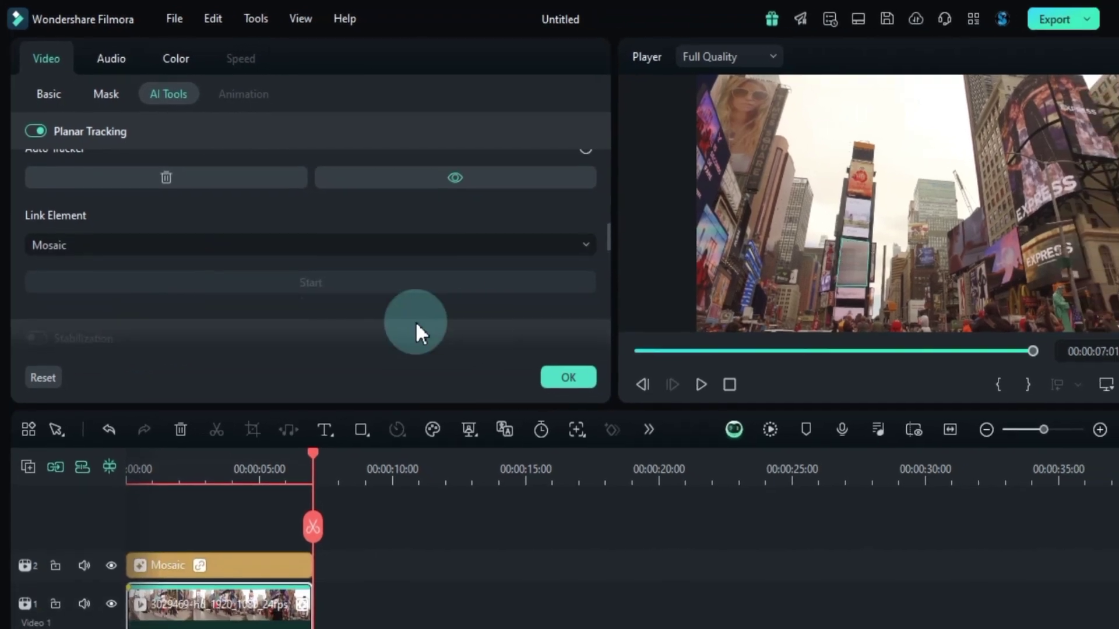
pyautogui.press('space')
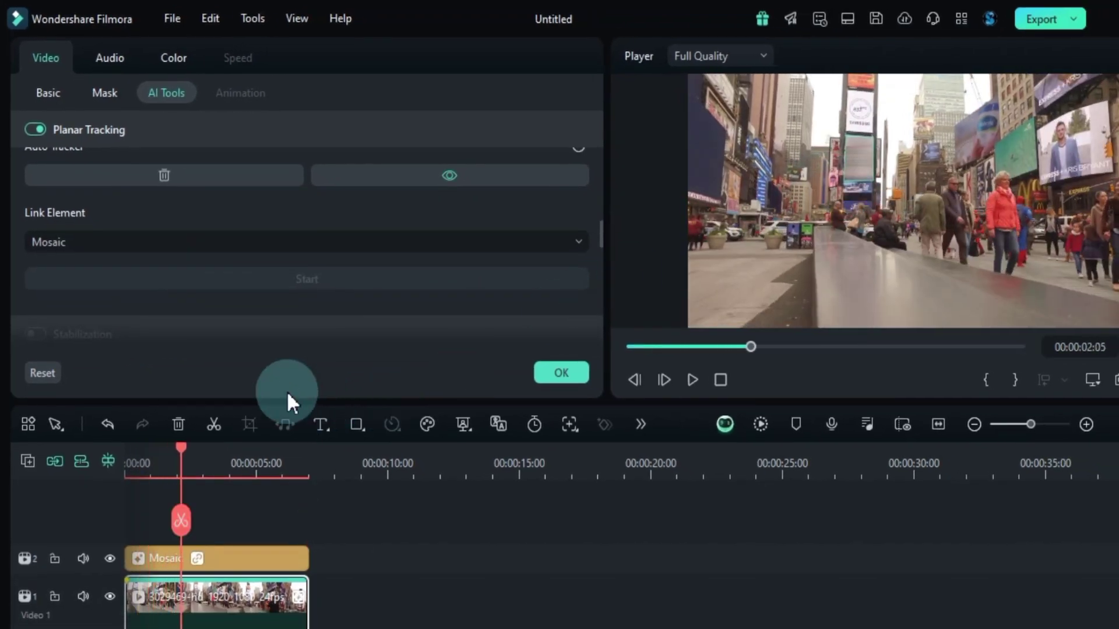
# Change the linked Mosaic clip's style to pixelated, then to a striped style.
pyautogui.click(256, 558)
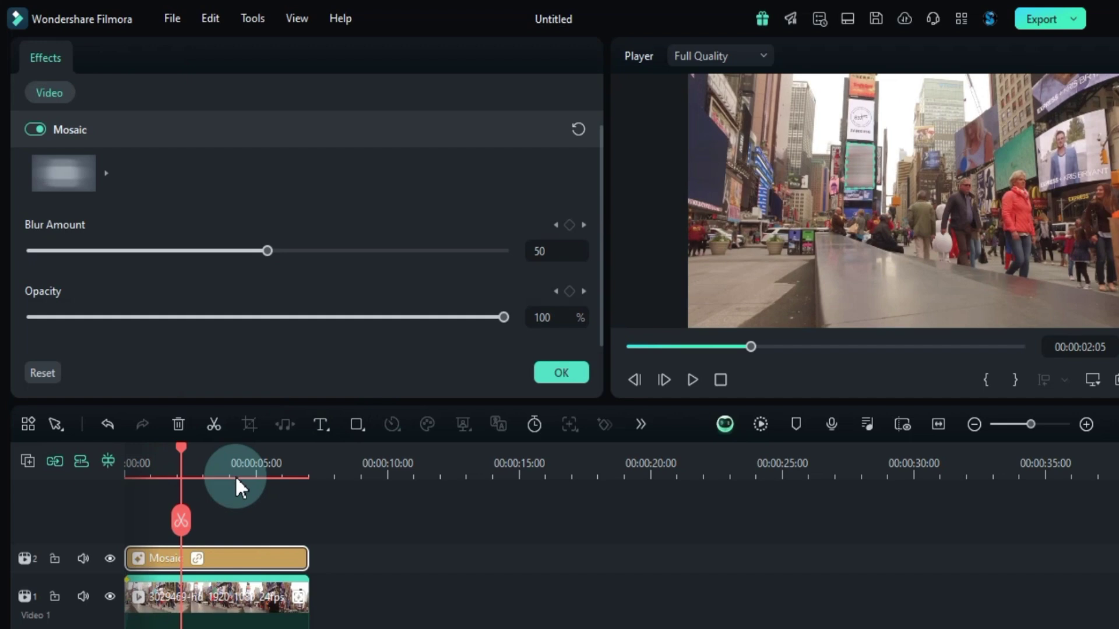
pyautogui.click(65, 181)
pyautogui.click(258, 247)
pyautogui.click(95, 188)
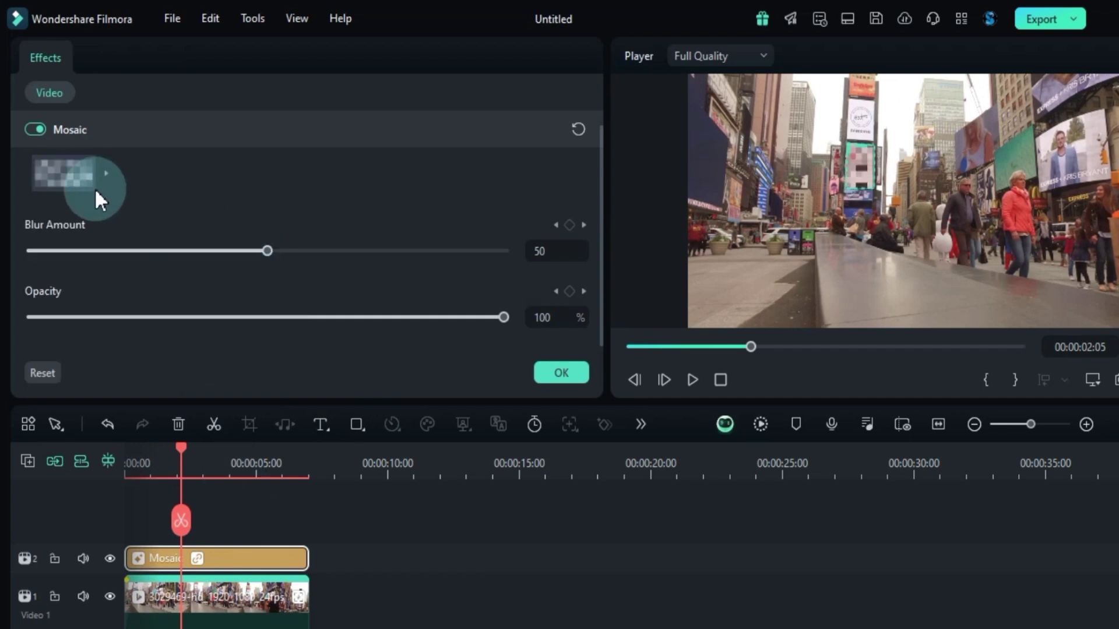
pyautogui.click(86, 338)
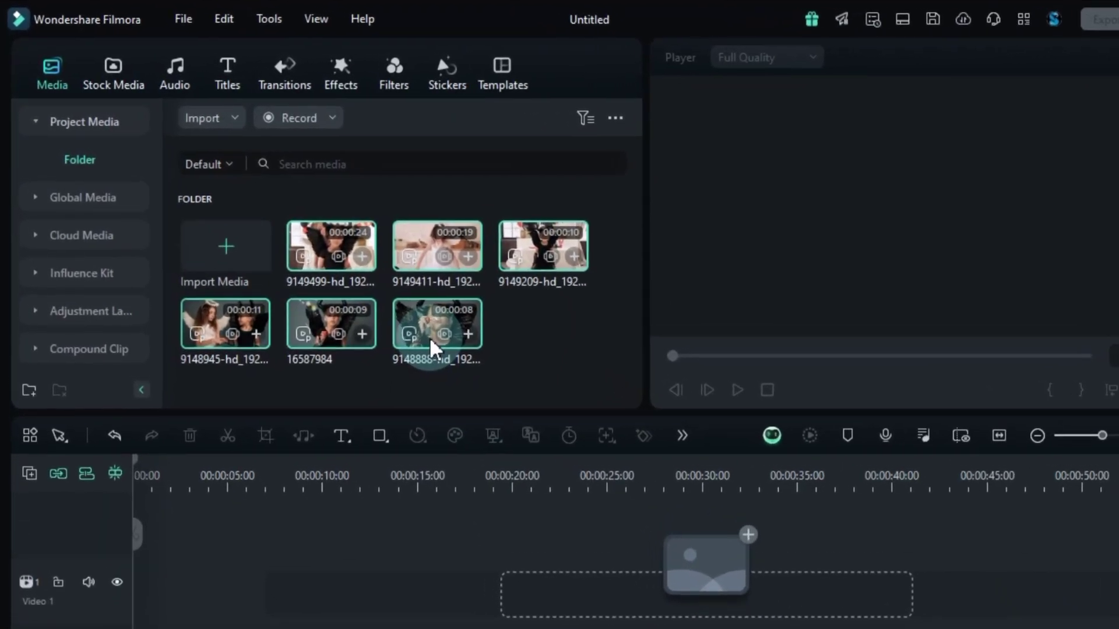
# Combine the selected clips into a multi-camera clip synchronized by audio.
pyautogui.rightClick(429, 337)
pyautogui.click(551, 198)
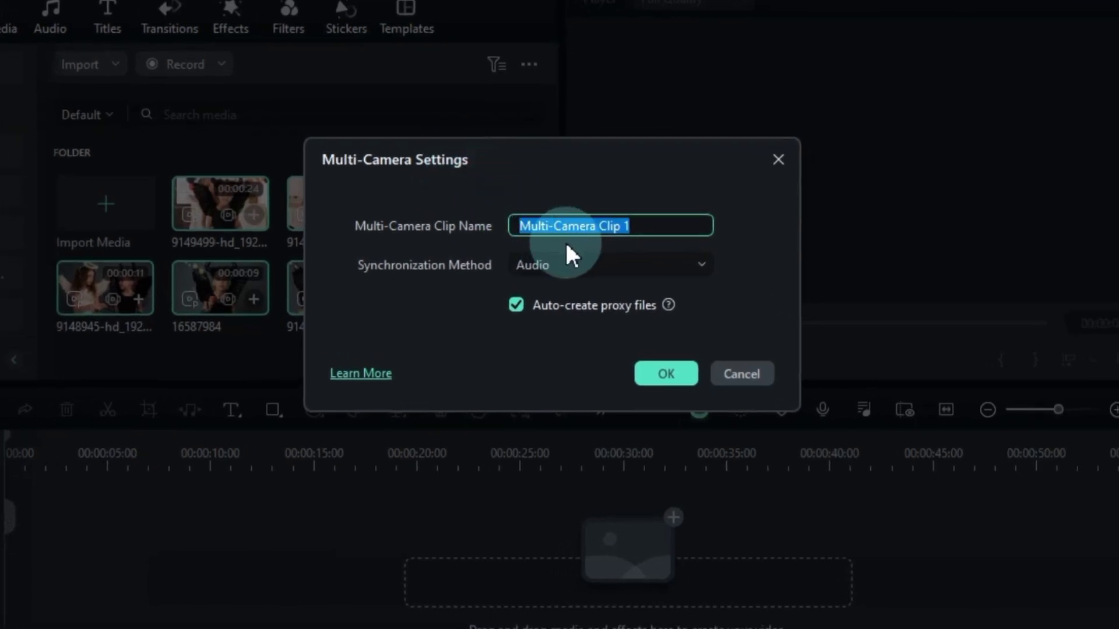
pyautogui.click(671, 265)
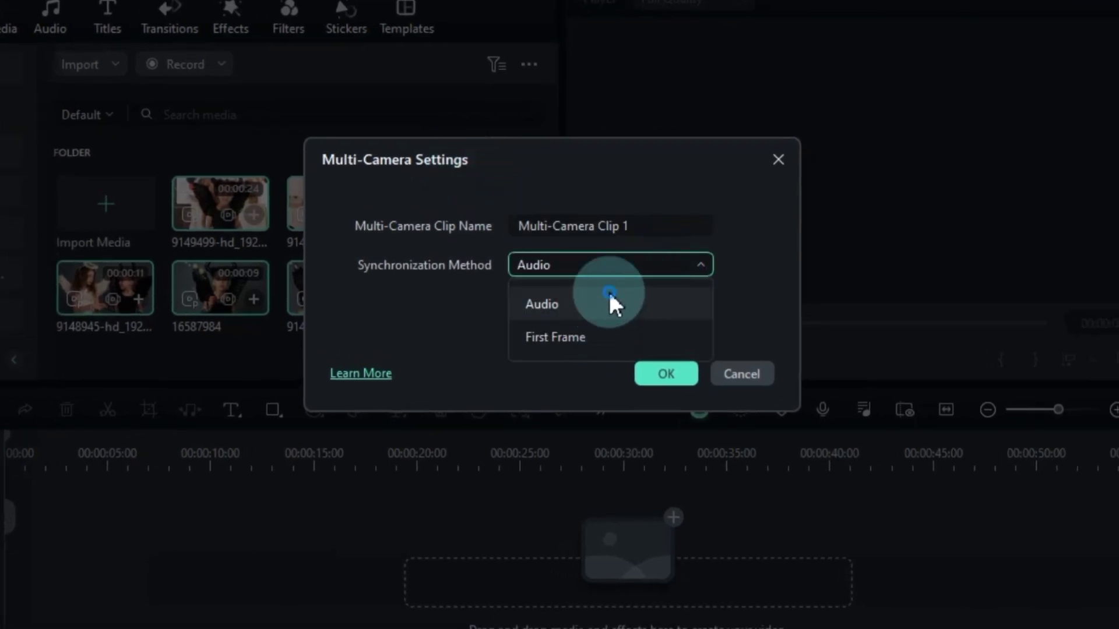
pyautogui.click(609, 298)
pyautogui.click(666, 373)
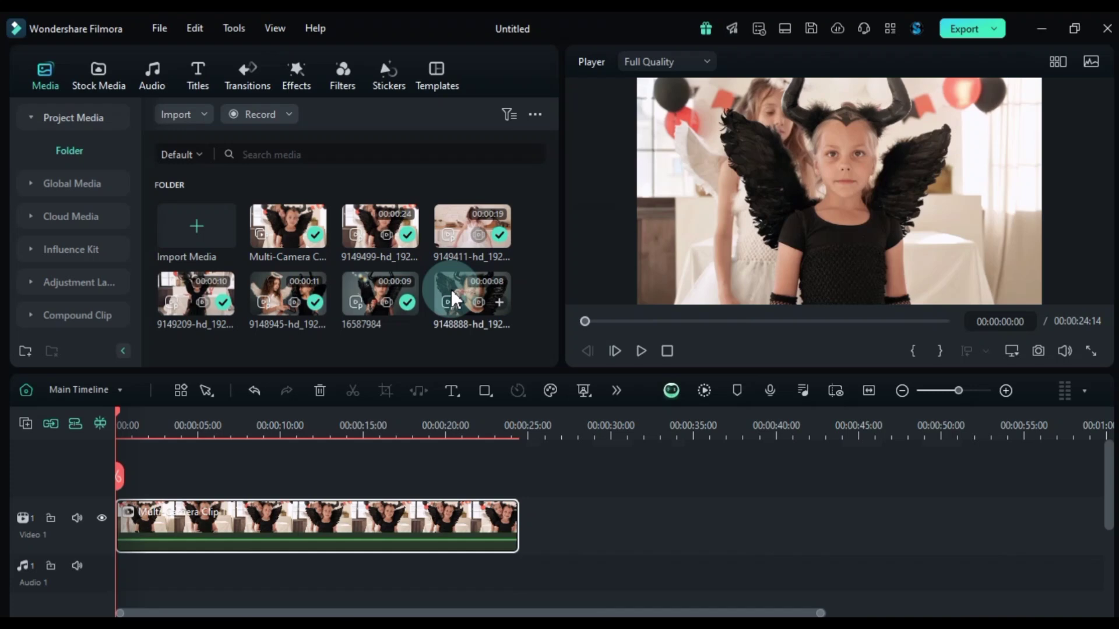
# Show the six camera angles and switch the preview to angles 4, 5, 2 and 3.
pyautogui.click(1056, 58)
pyautogui.click(940, 106)
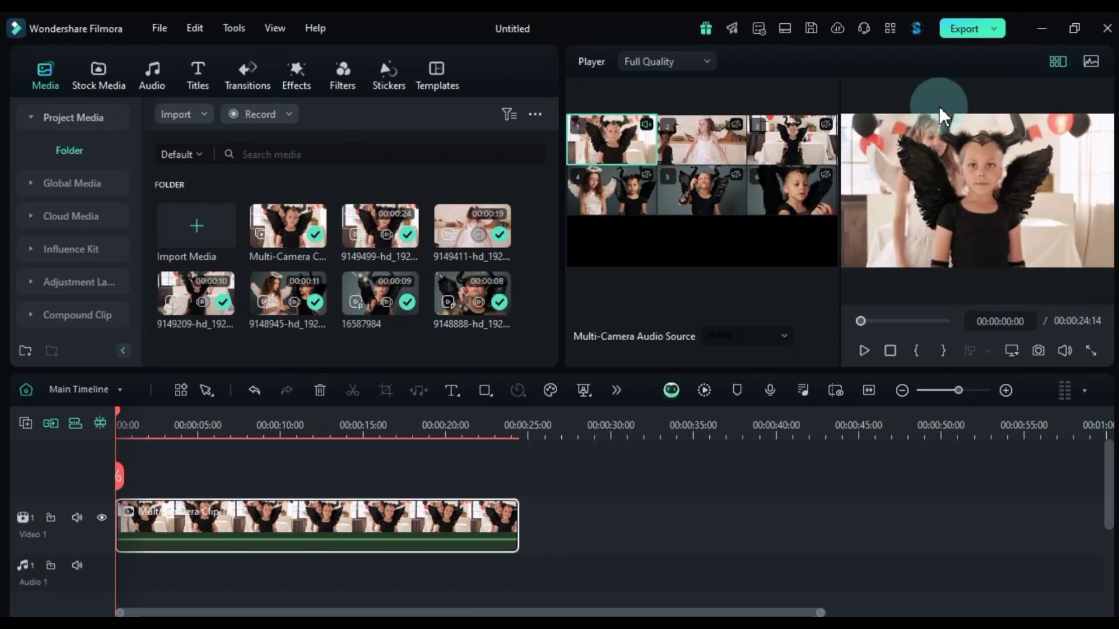
pyautogui.click(612, 190)
pyautogui.click(702, 189)
pyautogui.click(702, 140)
pyautogui.click(792, 140)
# In Quick Split Mode, split the clip at about 00:00:11:23 and 00:00:06:23.
pyautogui.click(208, 391)
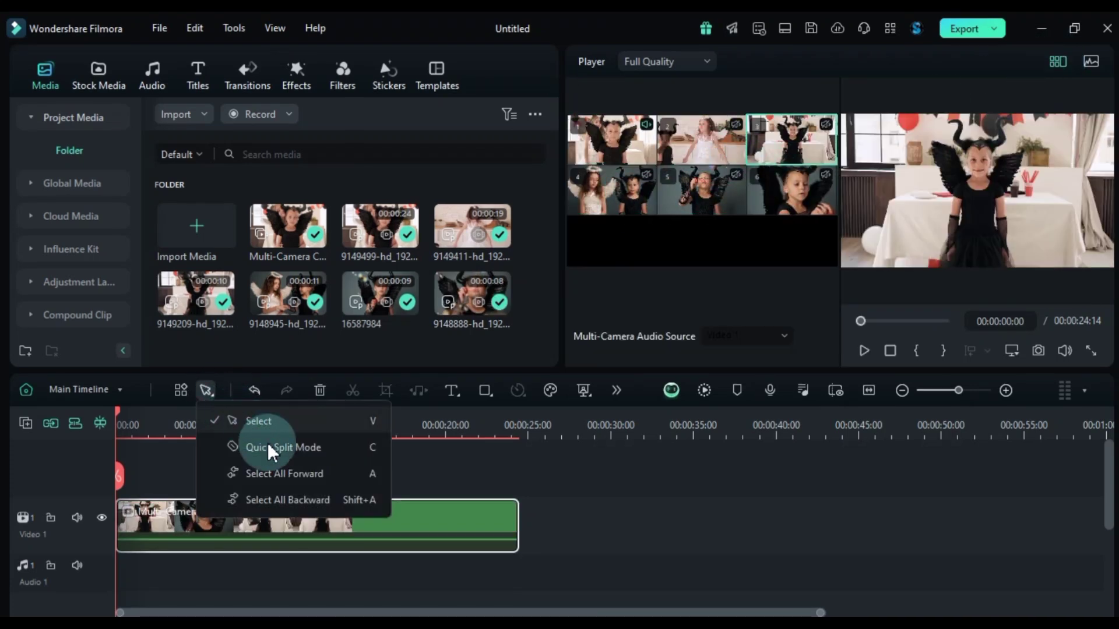
pyautogui.click(274, 449)
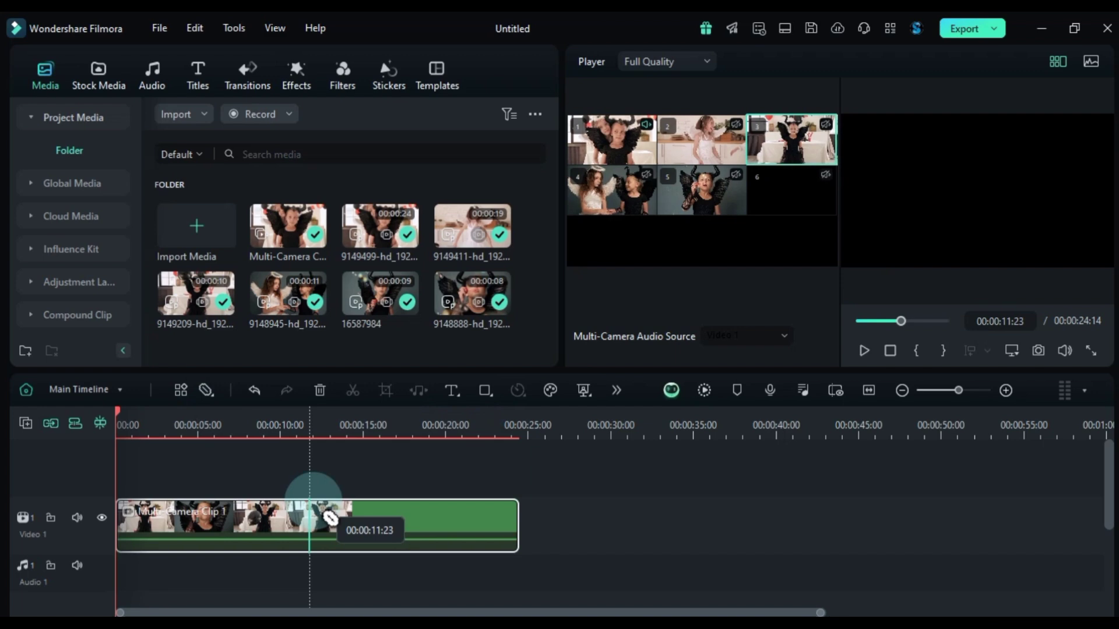
pyautogui.click(318, 521)
pyautogui.click(227, 516)
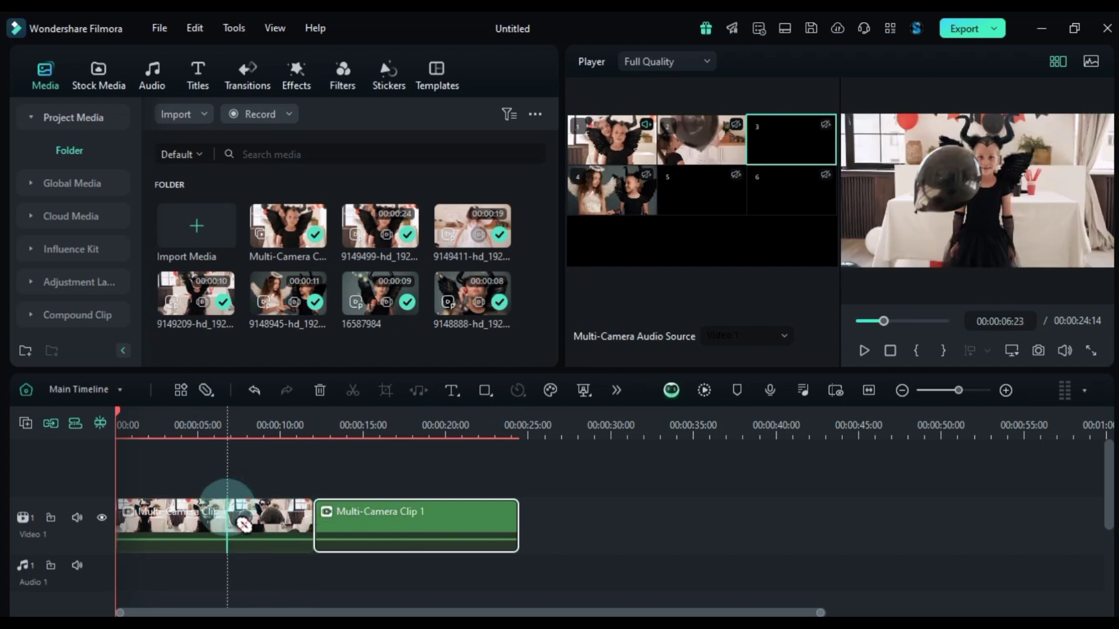
pyautogui.click(207, 391)
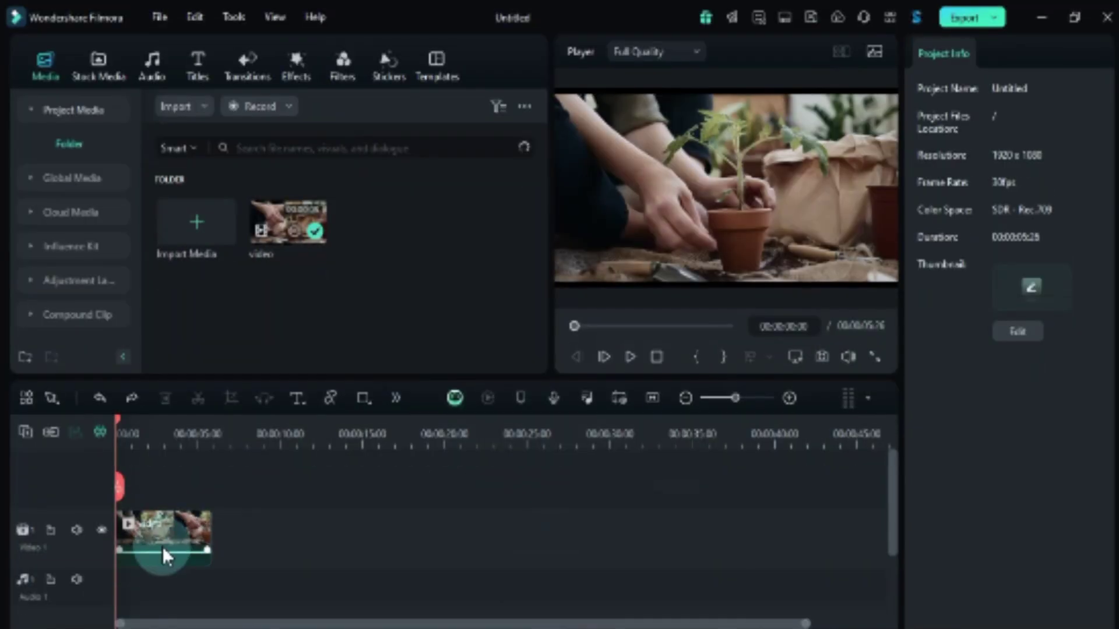
# Turn on AI Color Palette in the Color settings of the plant-potting clip.
pyautogui.click(151, 544)
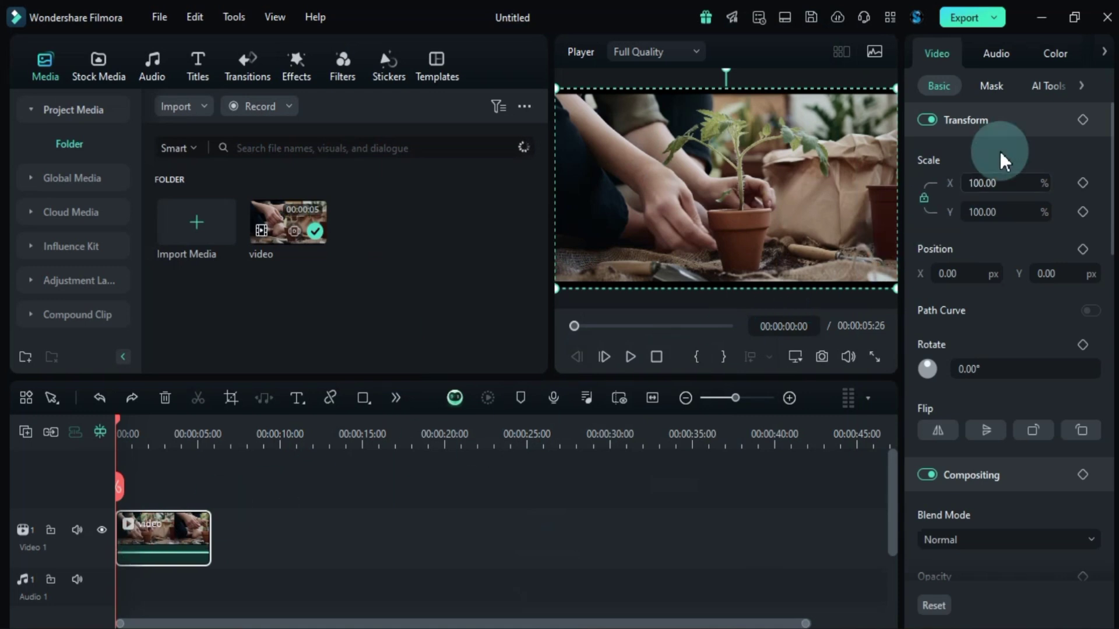
pyautogui.click(1056, 58)
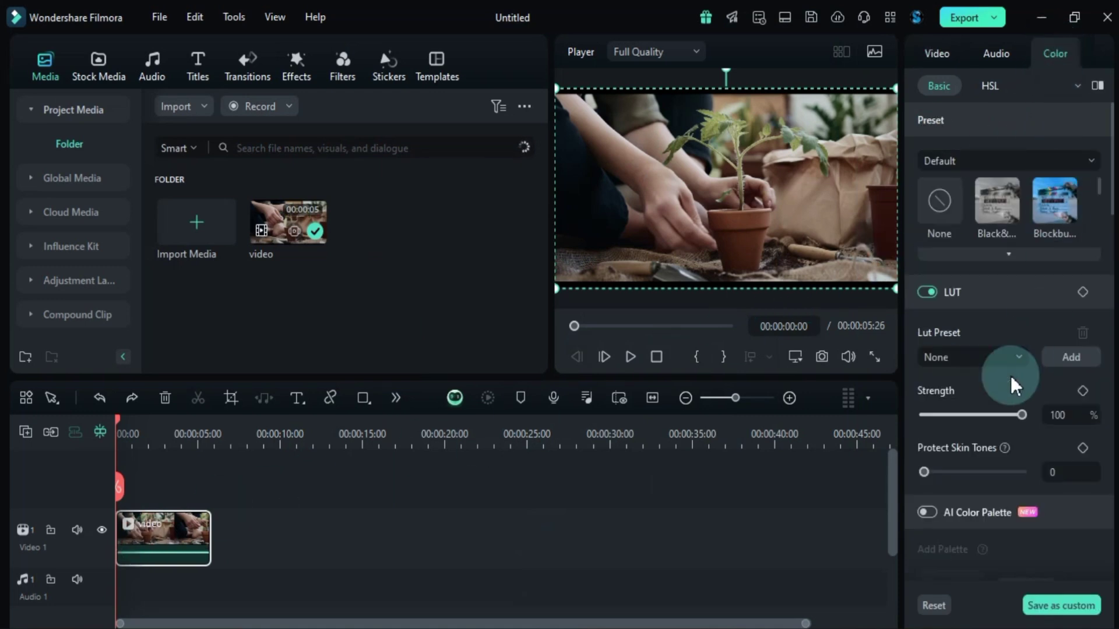
pyautogui.scroll(-3, 977, 522)
pyautogui.scroll(-2, 991, 408)
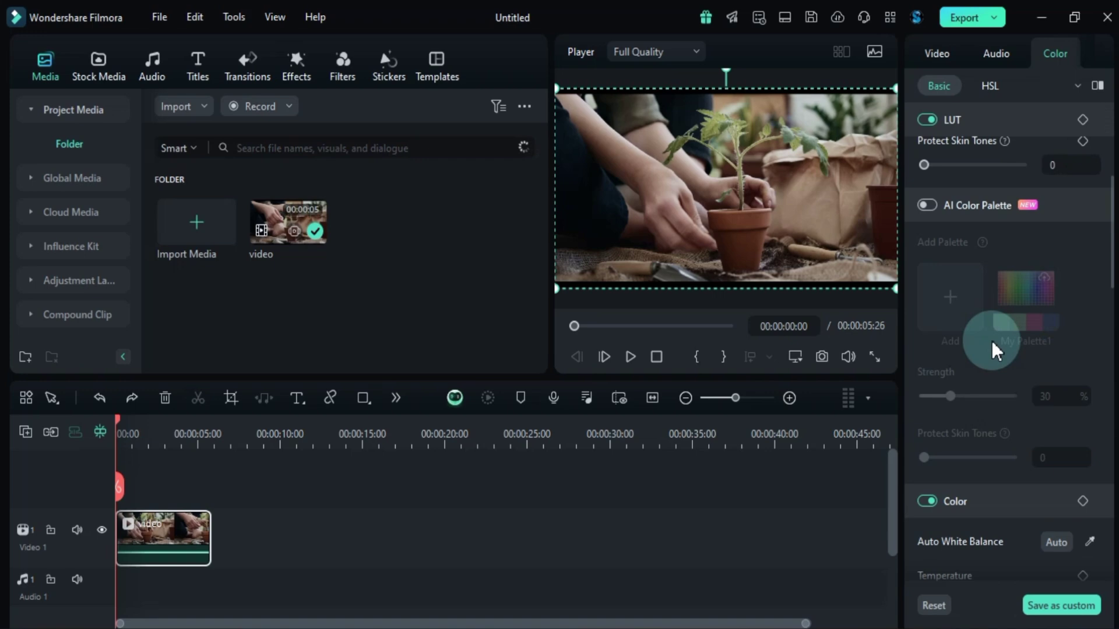
pyautogui.click(927, 206)
# Delete the existing My Palette1 and start adding a new palette.
pyautogui.click(1009, 337)
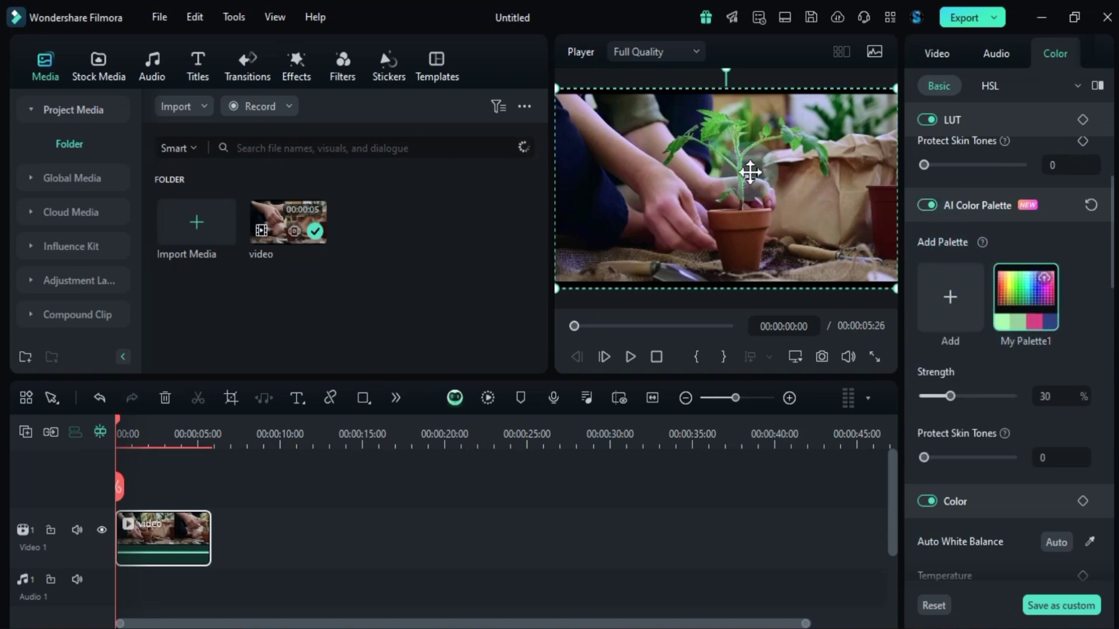
pyautogui.click(1049, 317)
pyautogui.click(644, 331)
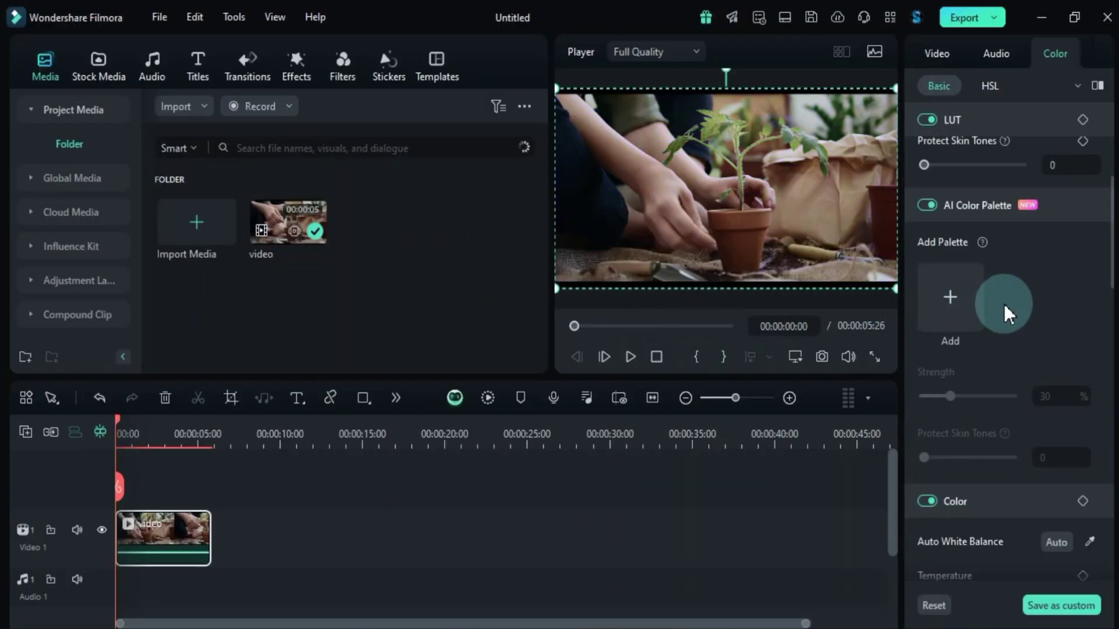
pyautogui.click(954, 310)
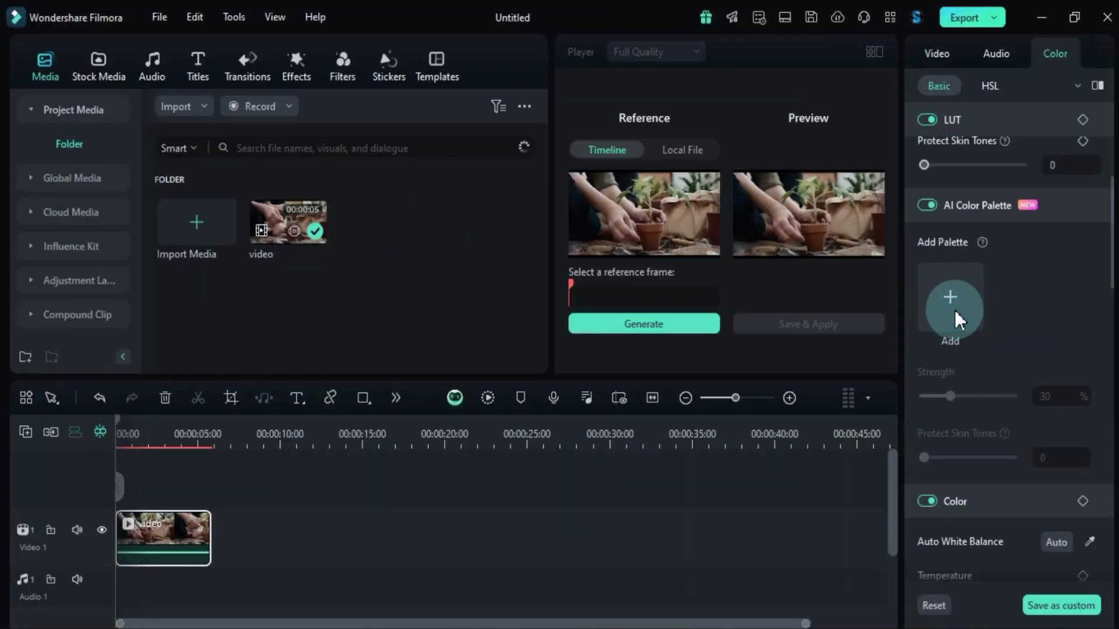
# Generate a palette from the local image 564879897.png, then save and apply it to the clip.
pyautogui.moveTo(570, 285)
pyautogui.mouseDown()
pyautogui.moveTo(702, 290)
pyautogui.moveTo(565, 320)
pyautogui.mouseUp()
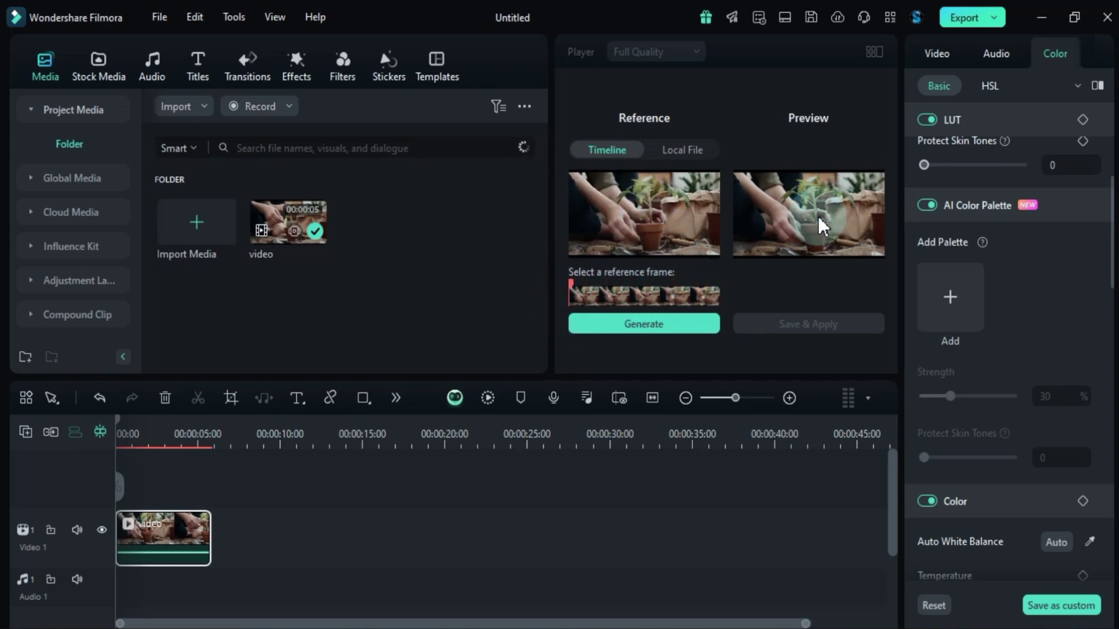
pyautogui.click(683, 150)
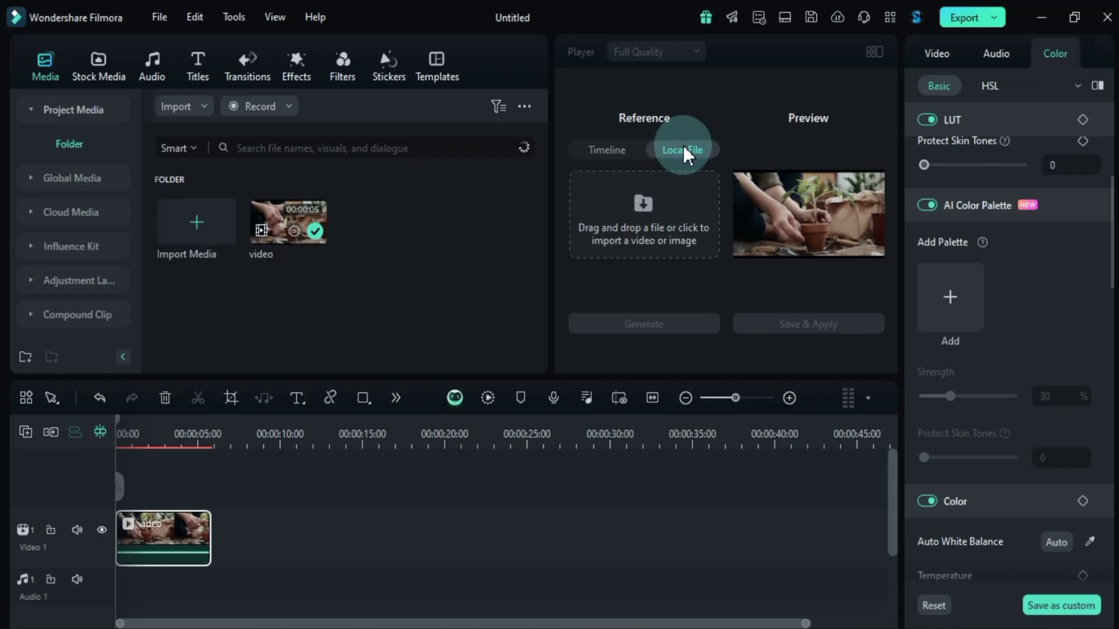
pyautogui.click(643, 226)
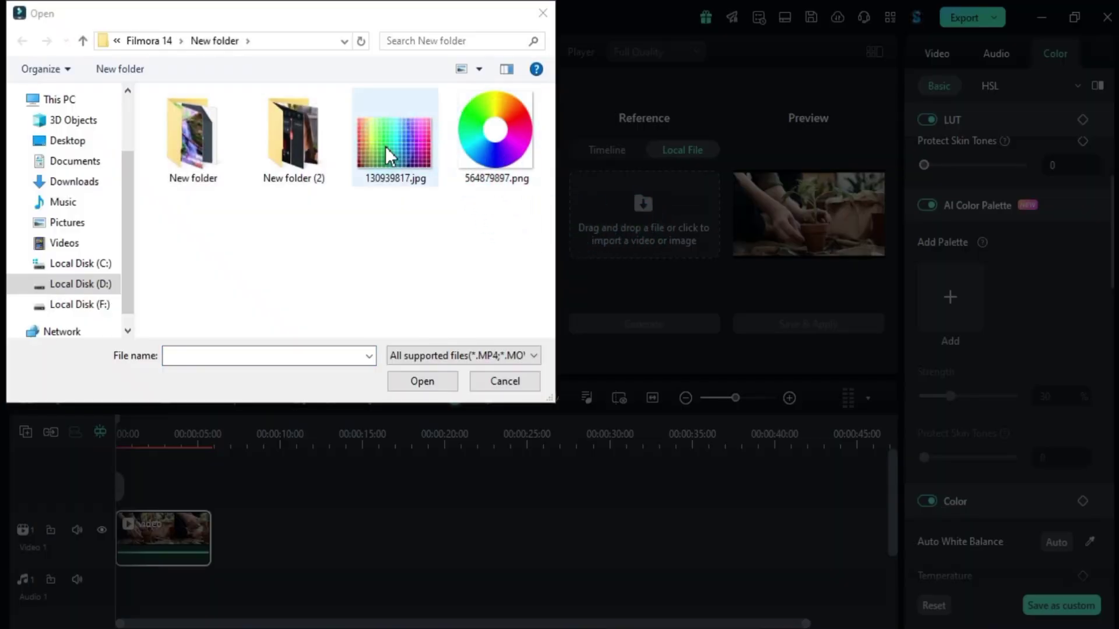
pyautogui.click(502, 139)
pyautogui.click(414, 380)
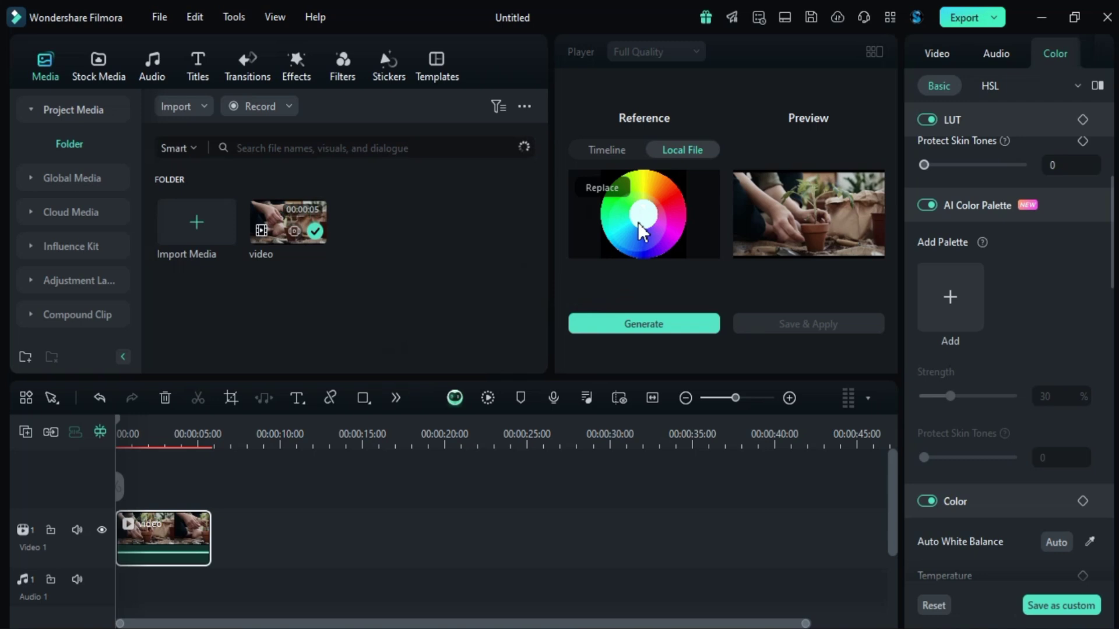
pyautogui.click(635, 326)
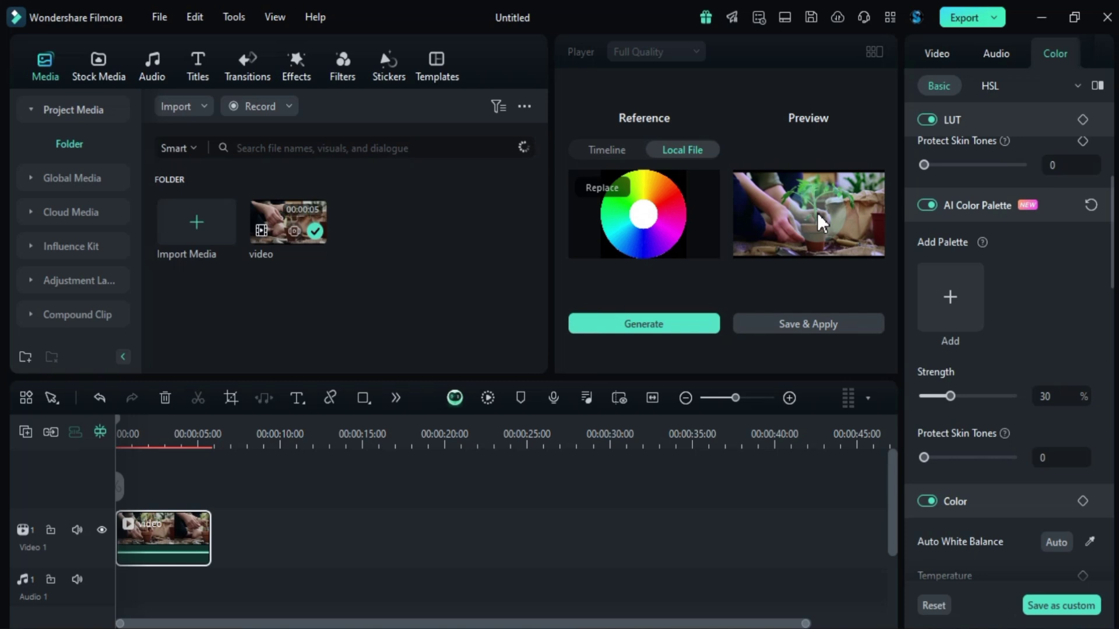
pyautogui.click(803, 324)
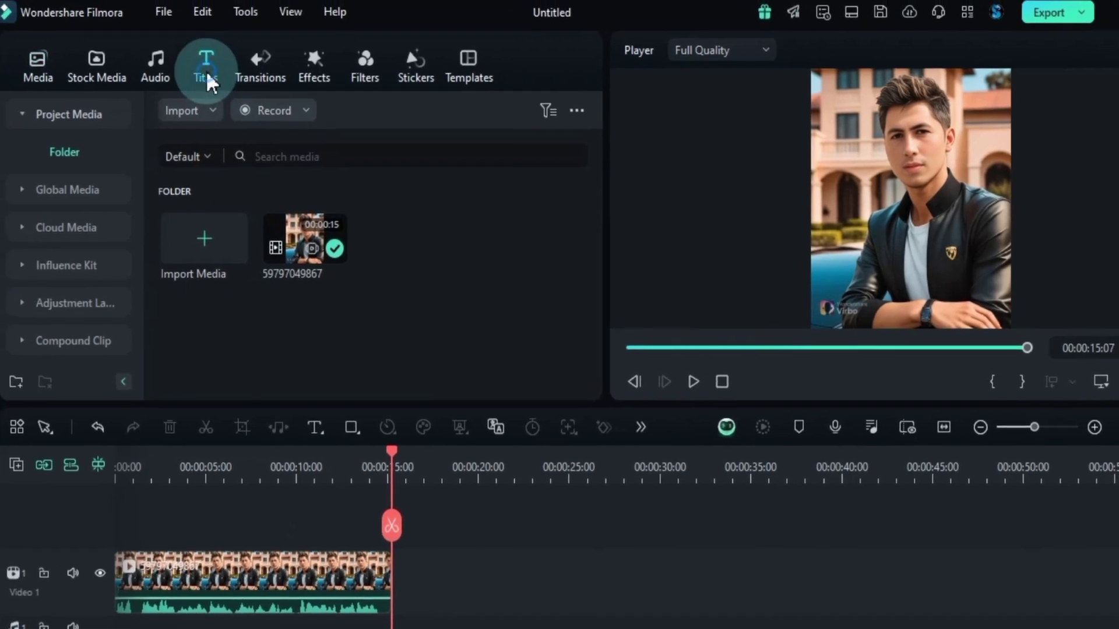
# Open AI Translation from Titles > AI Captions, keeping Translate voice and caption as the type.
pyautogui.click(208, 82)
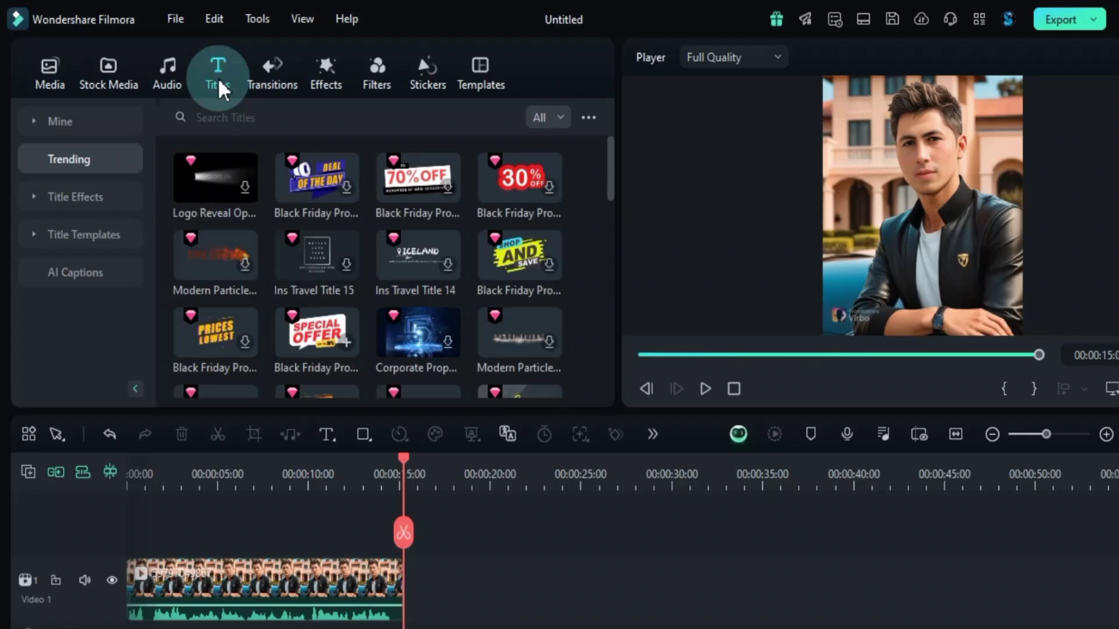
pyautogui.click(98, 277)
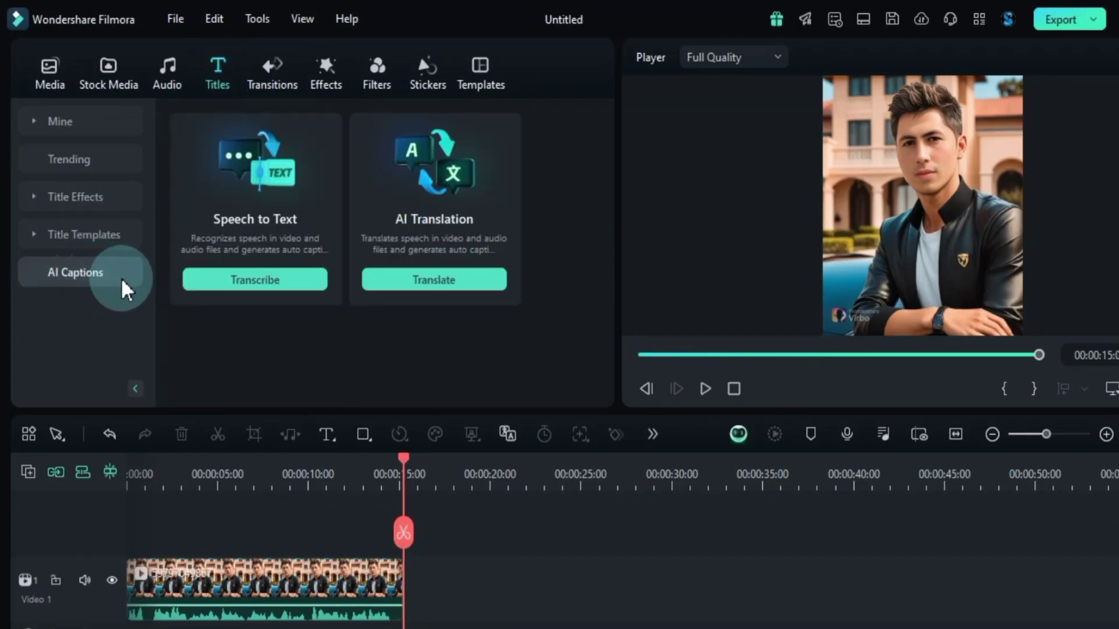
pyautogui.click(424, 282)
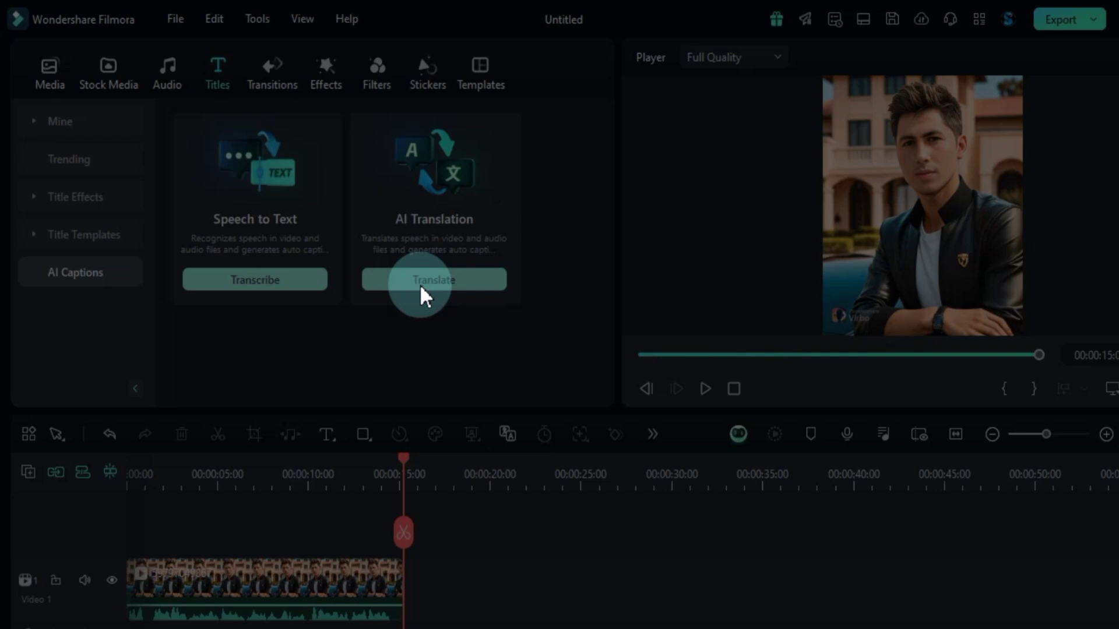
pyautogui.click(505, 259)
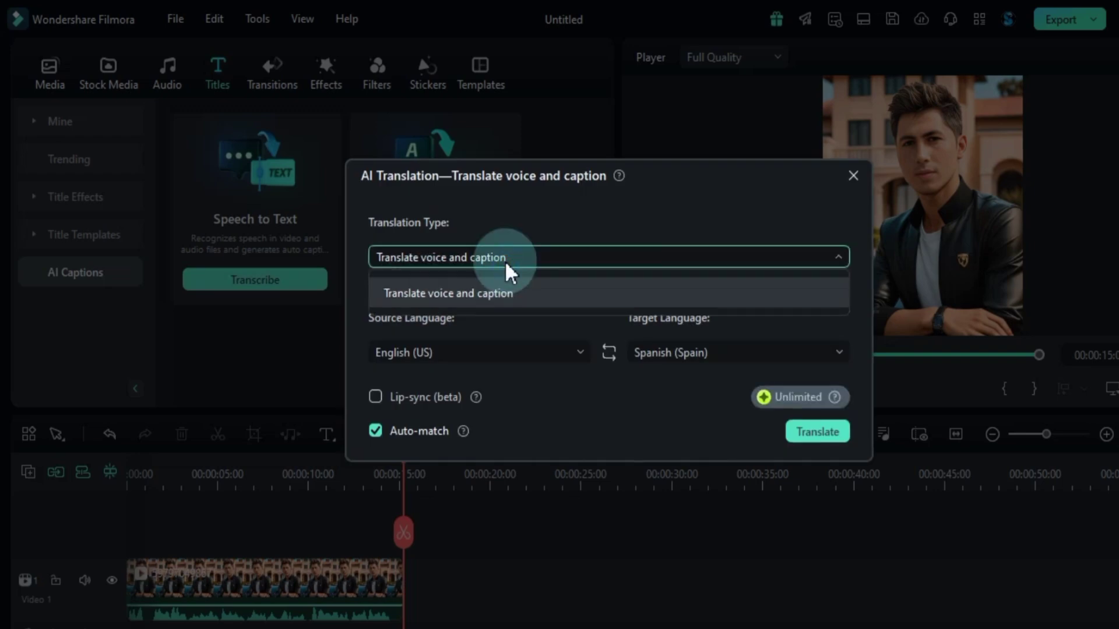
pyautogui.click(512, 303)
# Set source Chinese (TW) and target English (US), then start the translation.
pyautogui.click(485, 355)
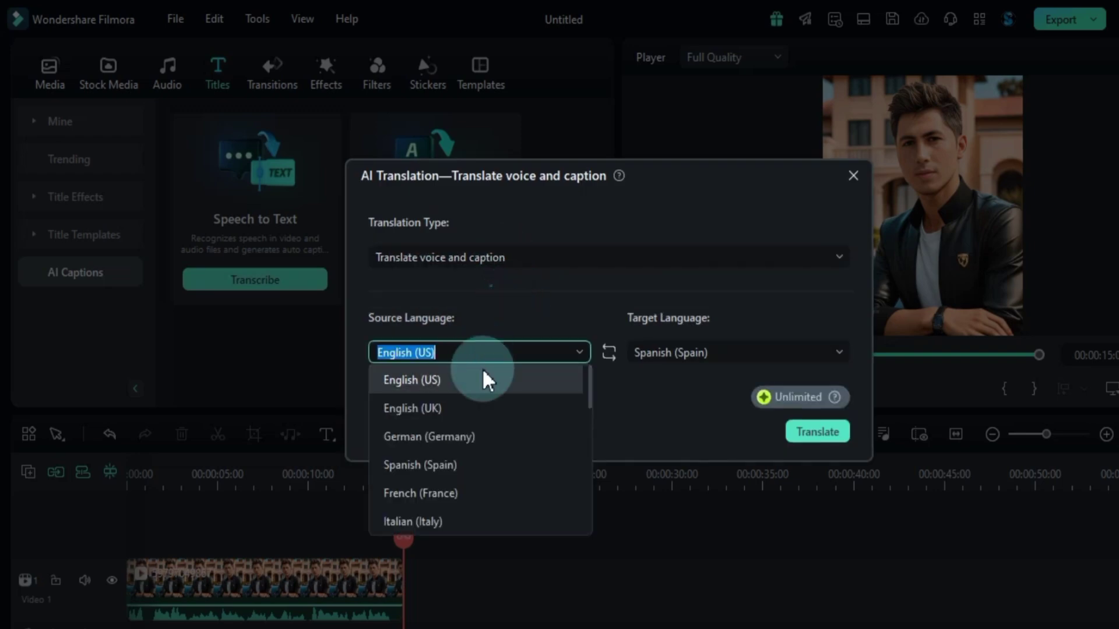
pyautogui.scroll(-6, 487, 467)
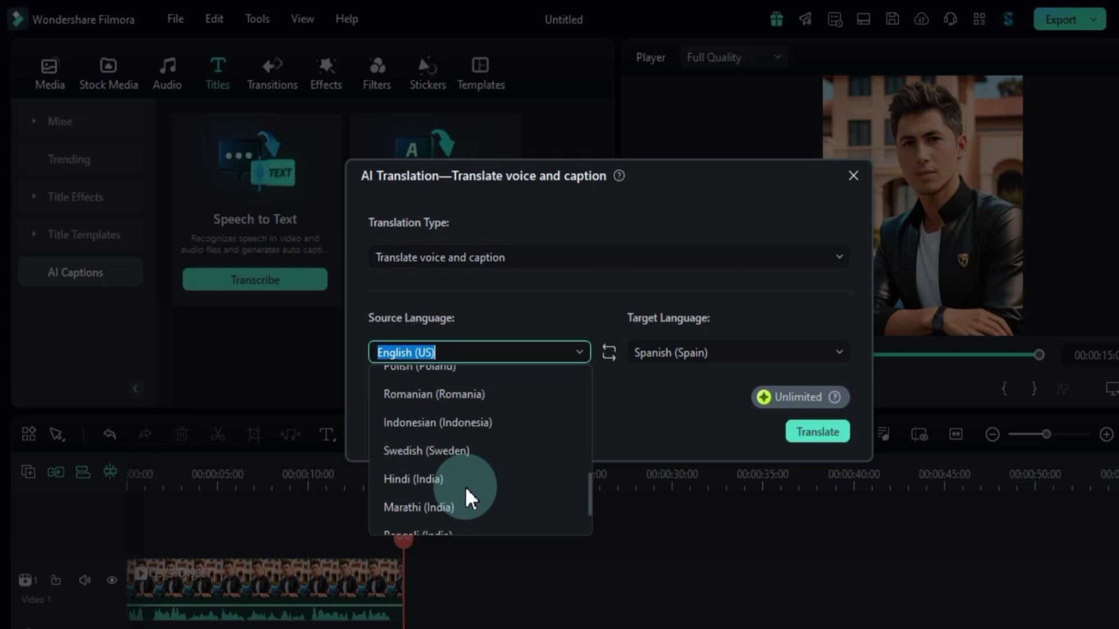
pyautogui.scroll(5, 467, 497)
pyautogui.click(460, 406)
pyautogui.click(690, 353)
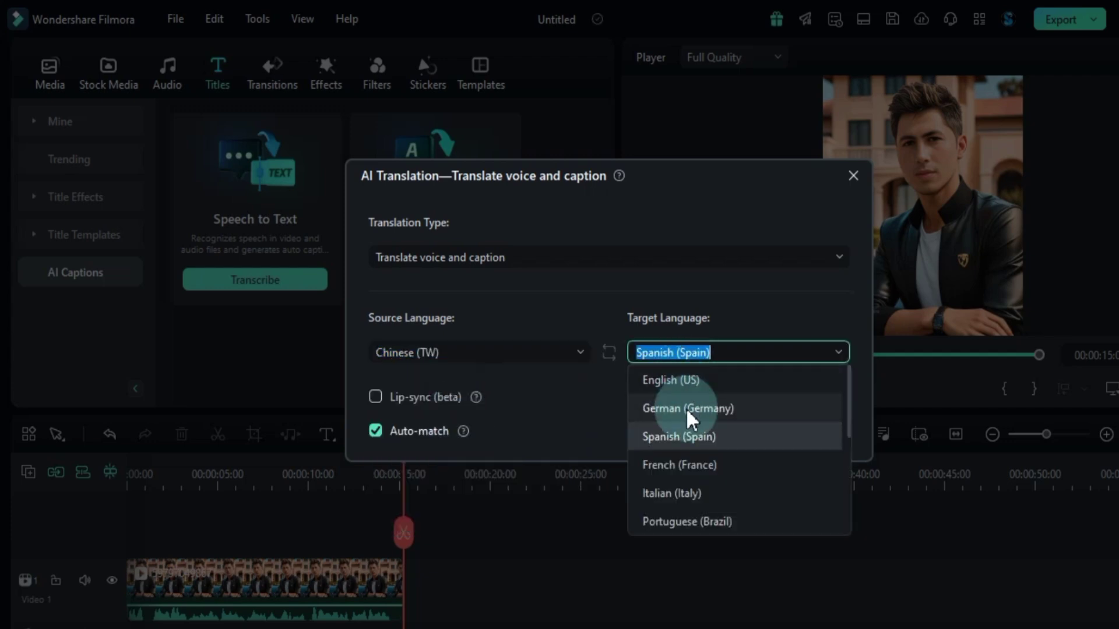
pyautogui.click(700, 383)
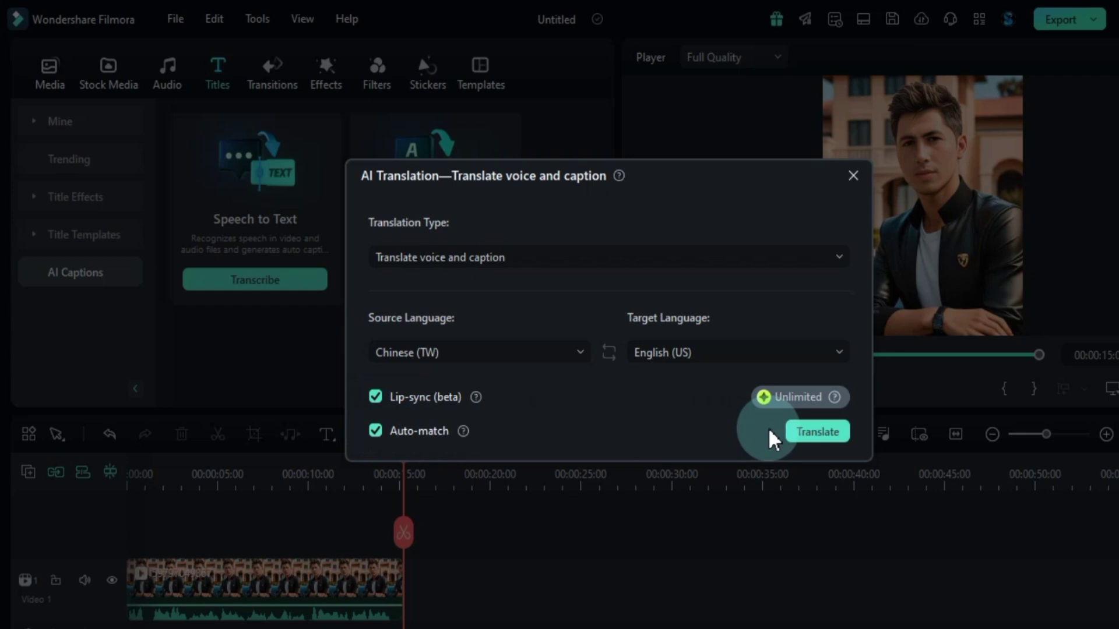
pyautogui.click(807, 436)
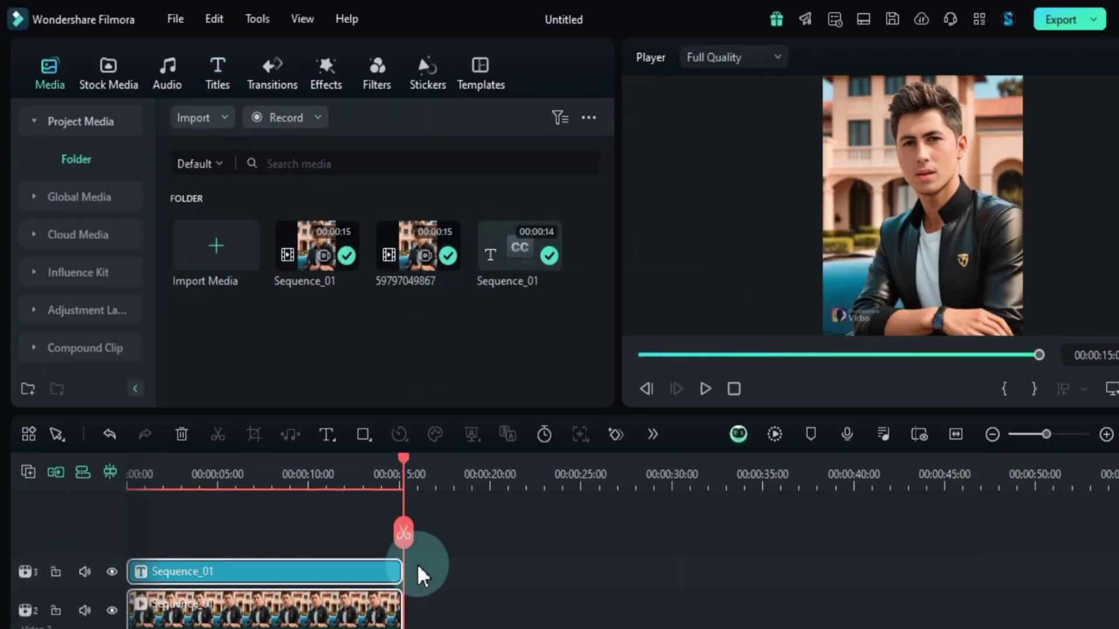
# Review the translated Sequence_01 video and its caption track on the timeline.
pyautogui.scroll(-2, 421, 575)
pyautogui.moveTo(403, 462); pyautogui.dragTo(128, 463)
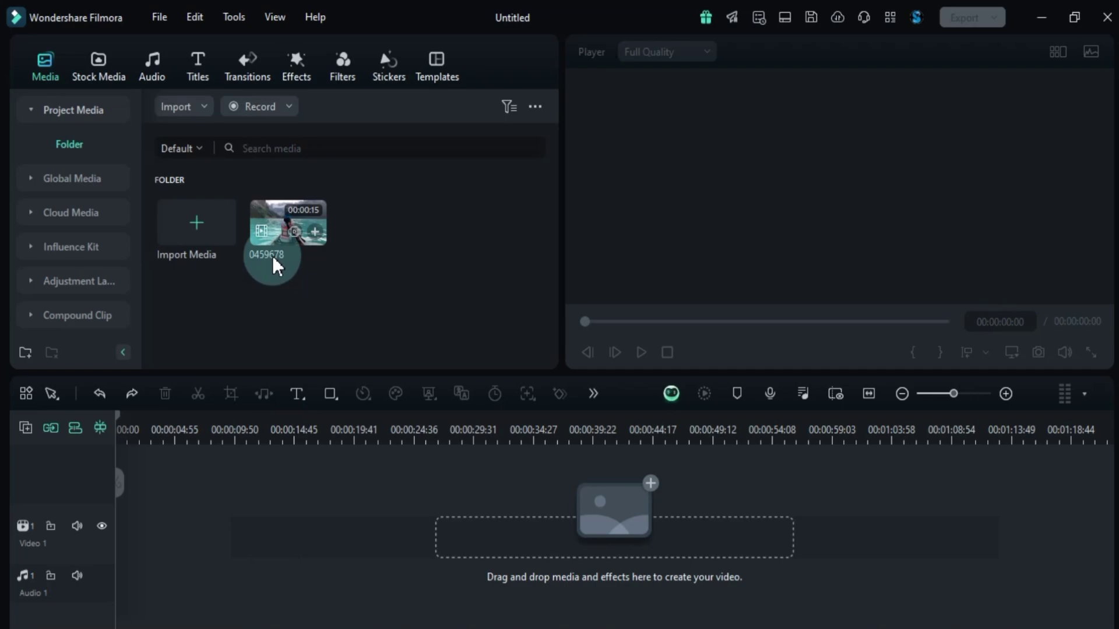
# Put 0459678 on Video 1, keep 1280 x 720 59.94fps project settings, and play it.
pyautogui.moveTo(274, 267); pyautogui.dragTo(116, 514)
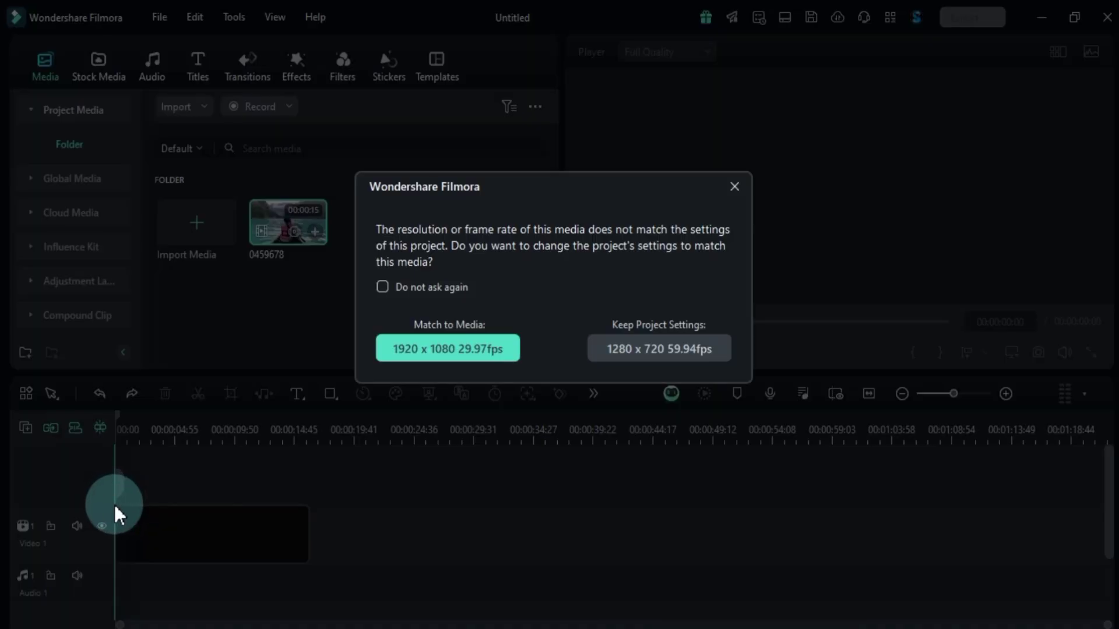
pyautogui.click(660, 352)
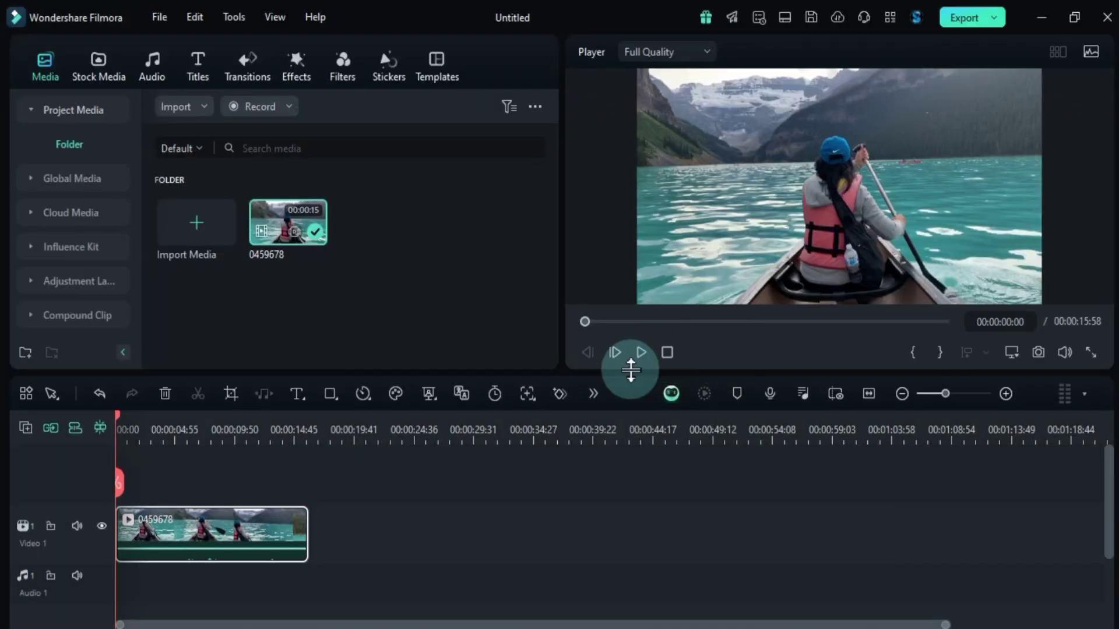
pyautogui.press('space')
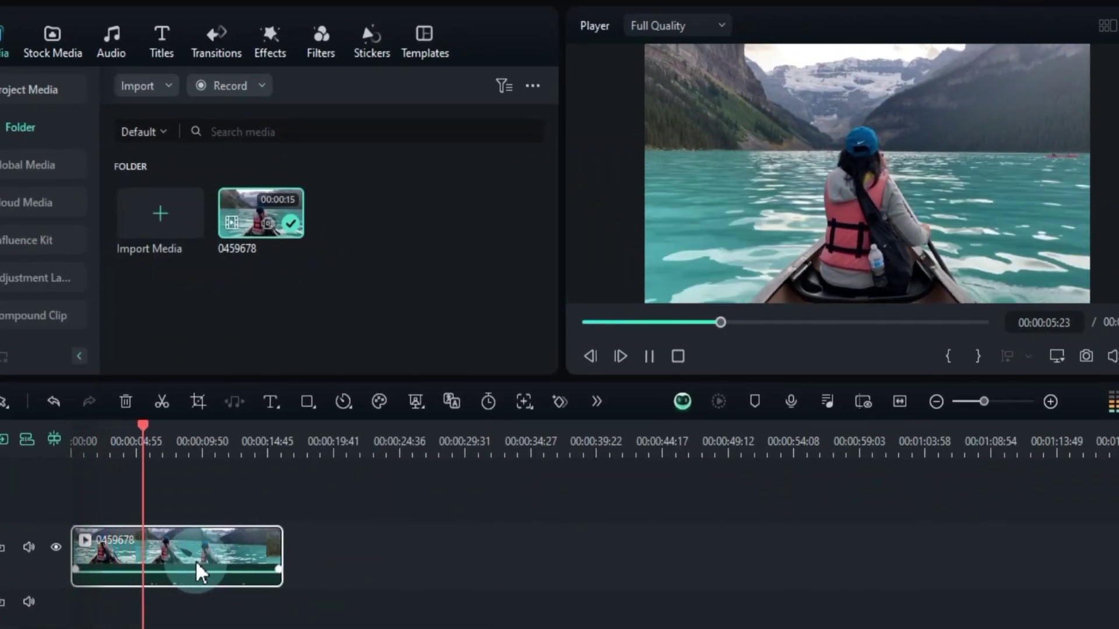
pyautogui.click(596, 402)
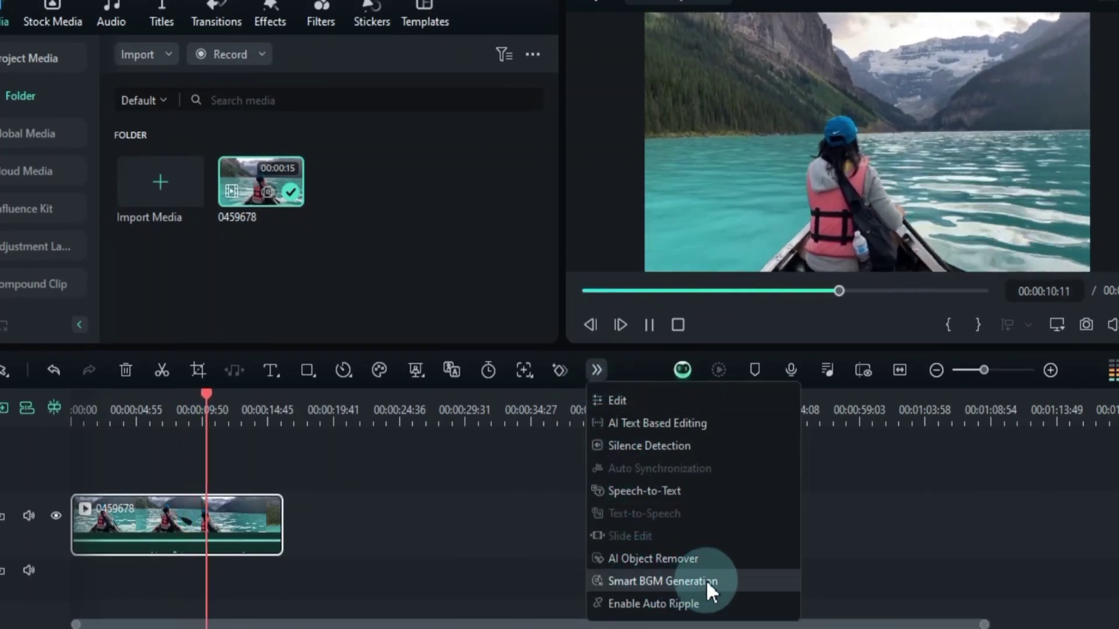
# Generate Smart BGM music for the canoe clip and play it back from the start.
pyautogui.click(726, 579)
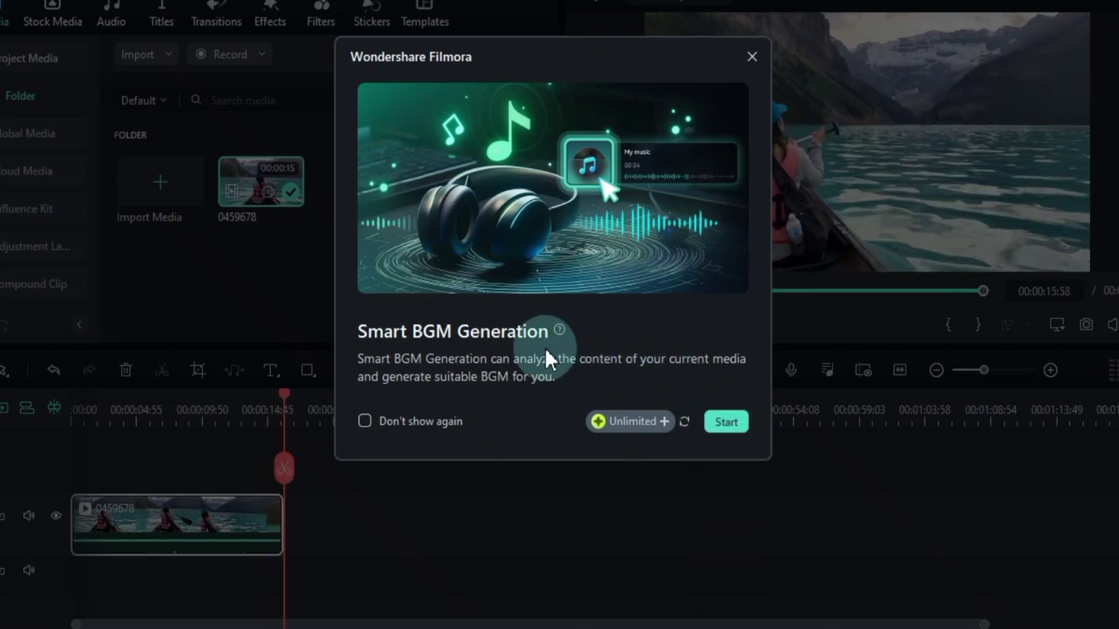
pyautogui.click(726, 422)
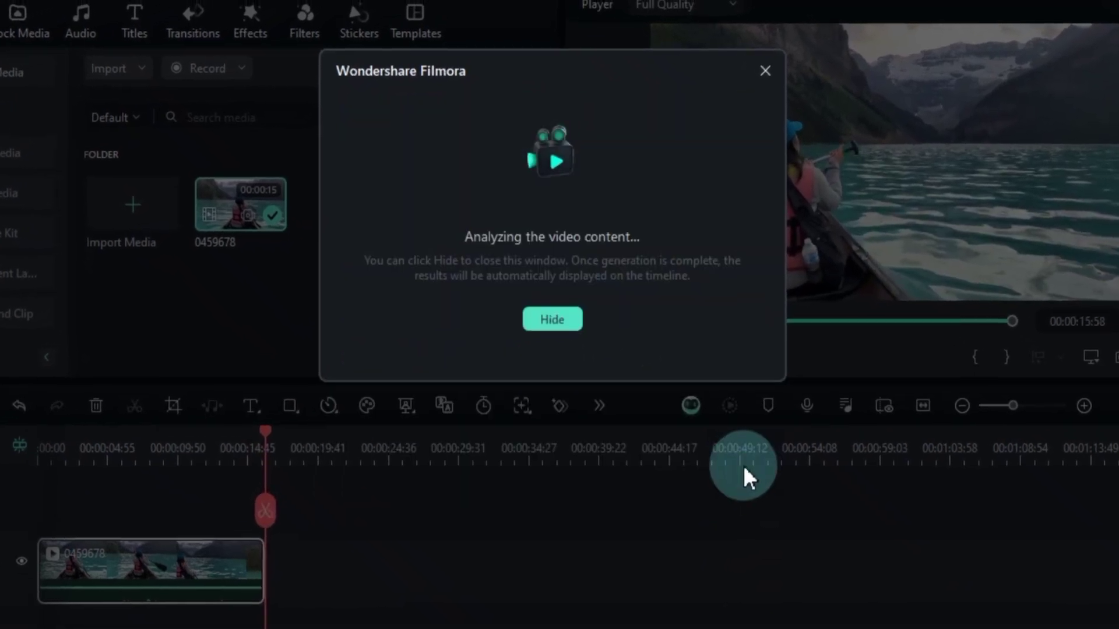
pyautogui.click(561, 321)
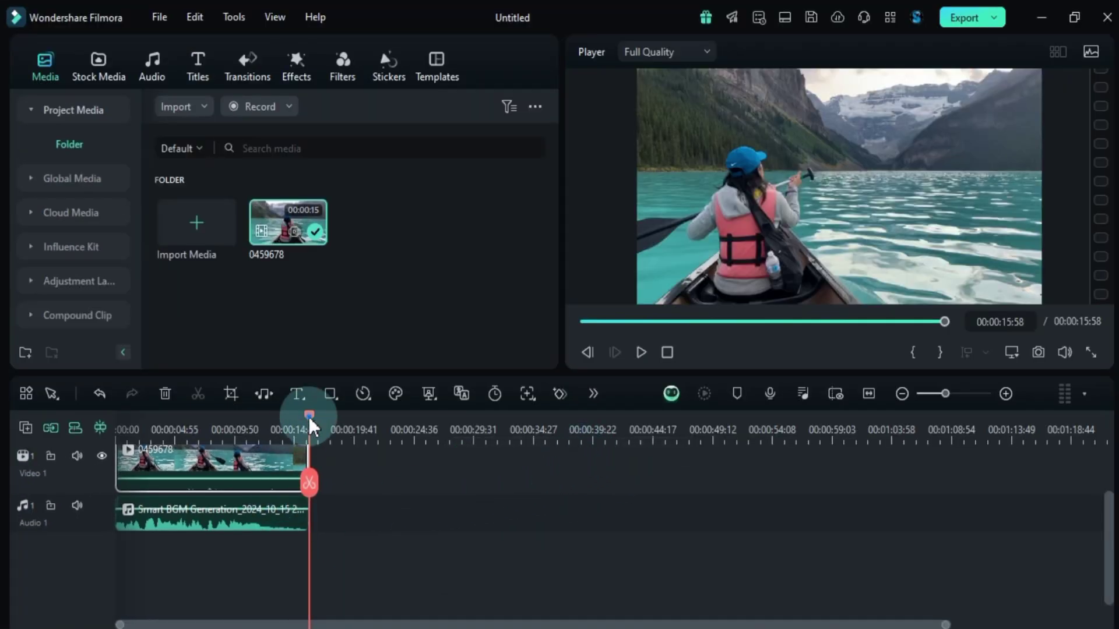
pyautogui.moveTo(309, 416); pyautogui.dragTo(93, 467)
pyautogui.press('space')
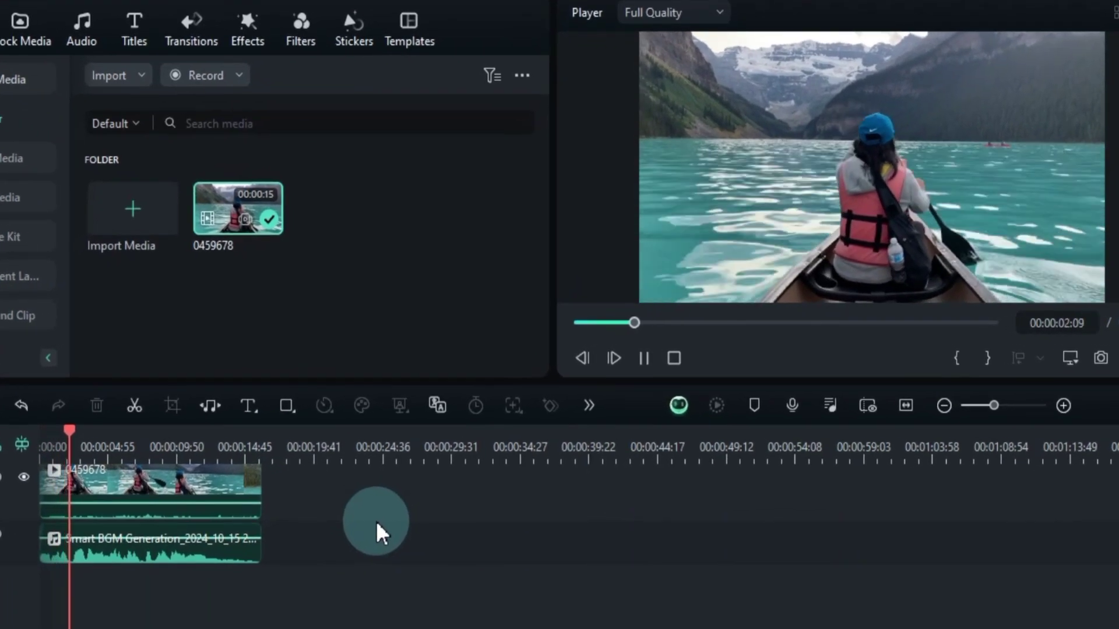
pyautogui.scroll(2, 376, 521)
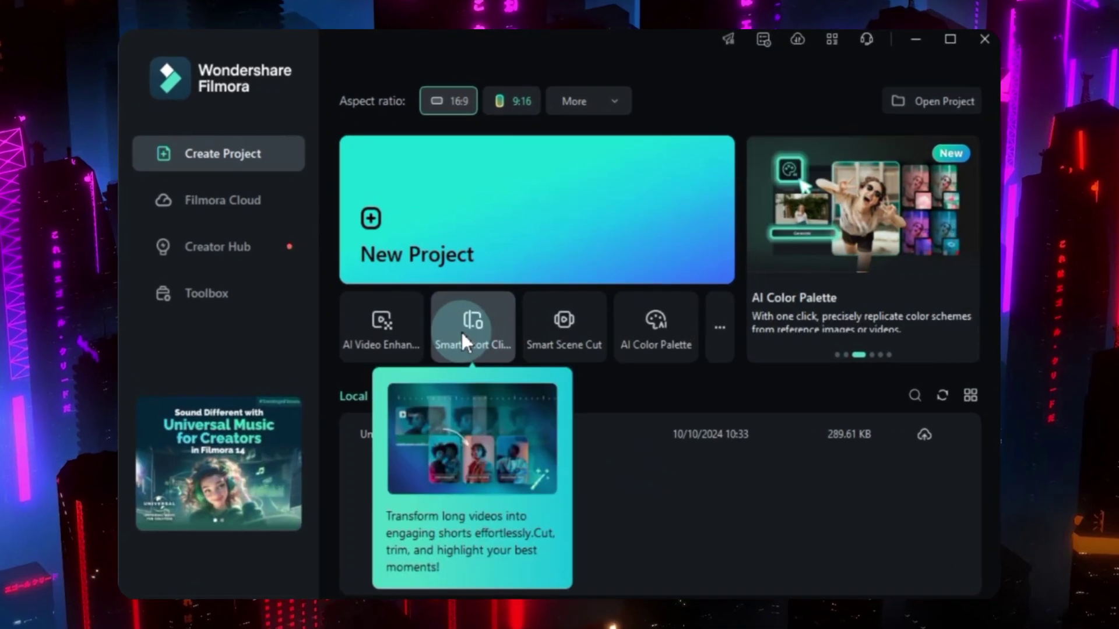
pyautogui.click(461, 332)
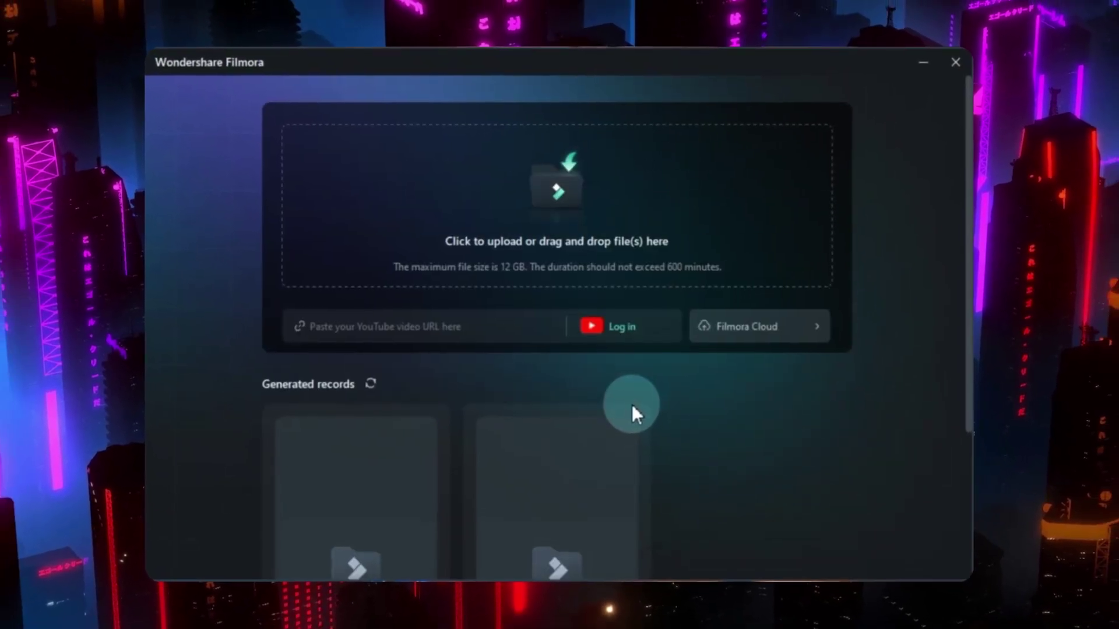
pyautogui.click(586, 245)
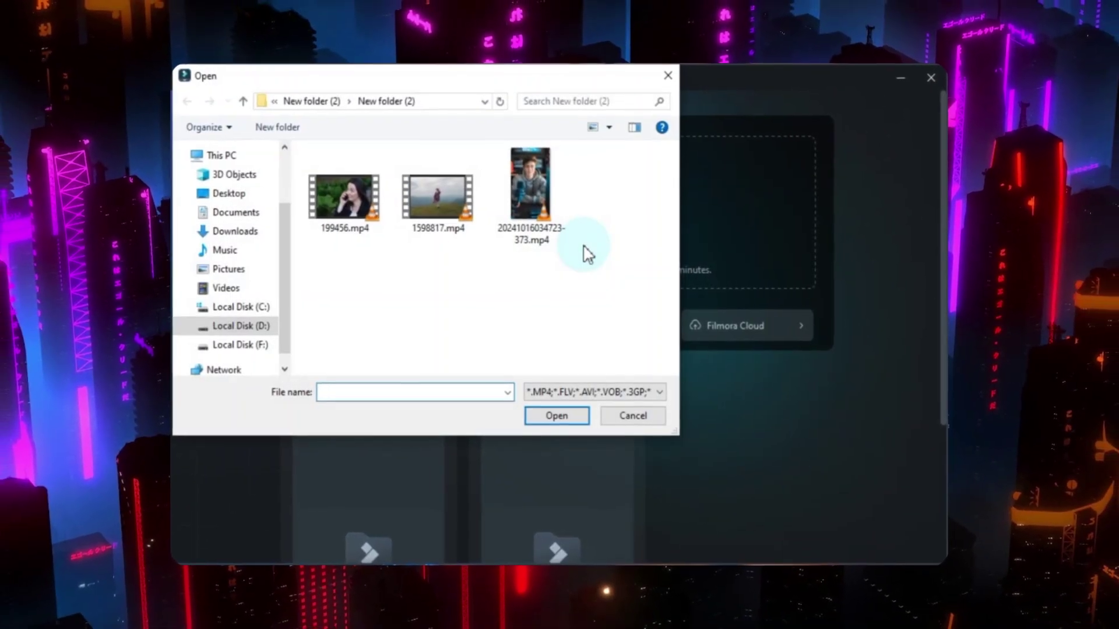
pyautogui.click(563, 411)
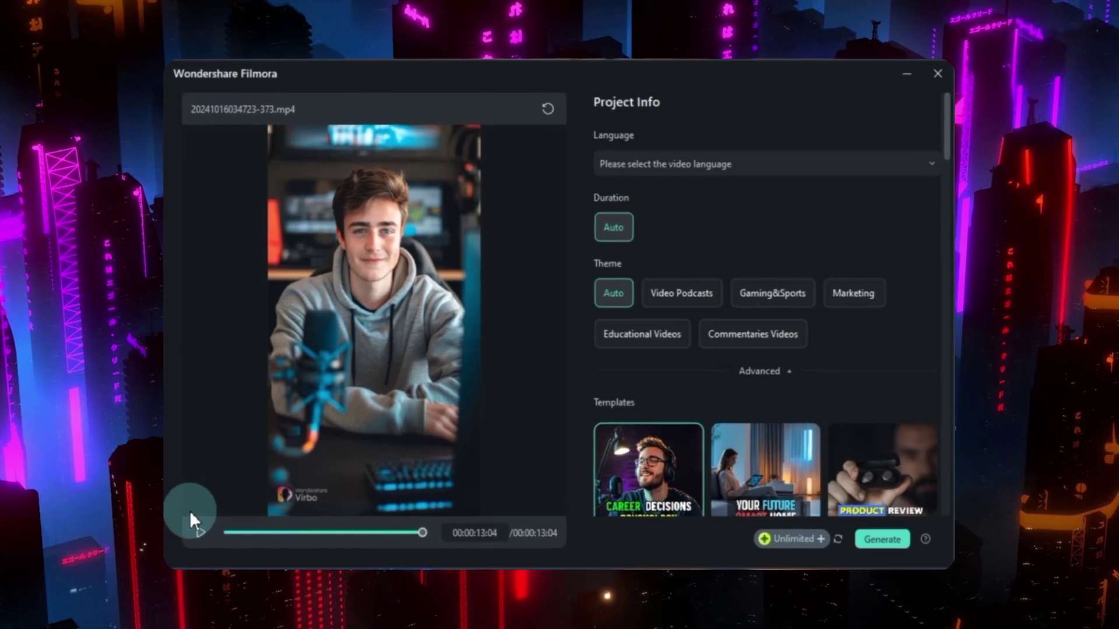
# Set the video language to English (US).
pyautogui.click(718, 169)
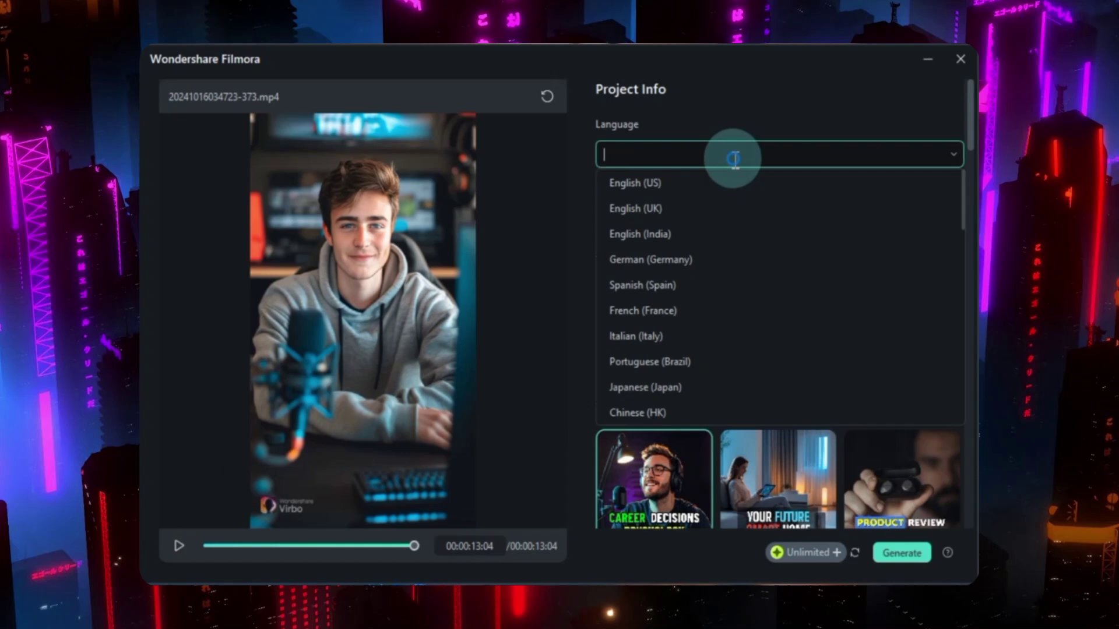
pyautogui.scroll(-15, 681, 344)
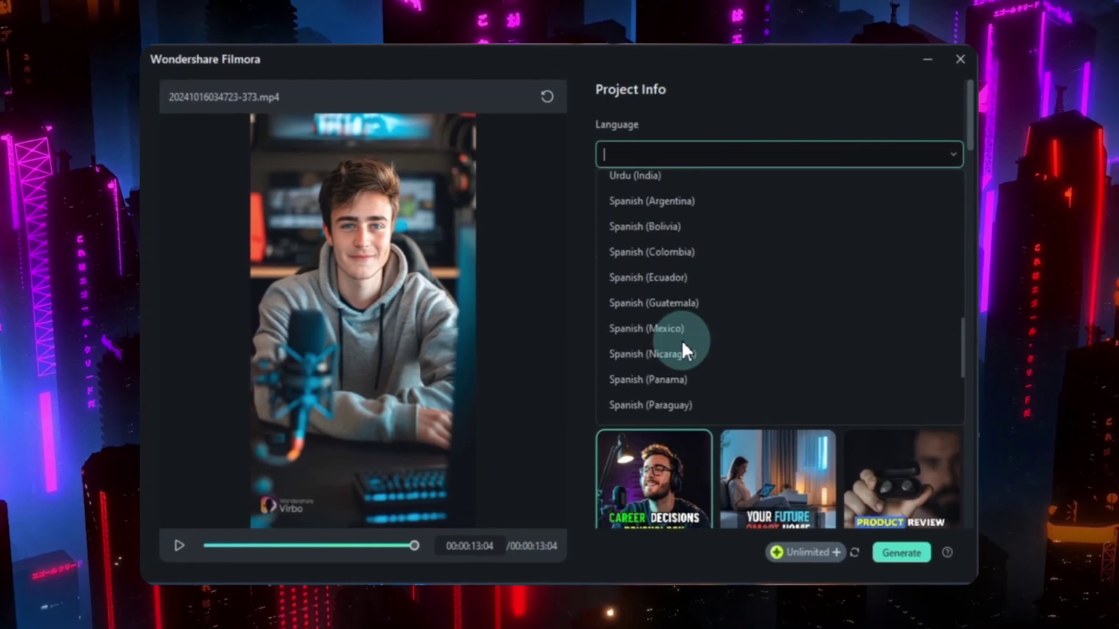
pyautogui.scroll(5, 681, 344)
pyautogui.scroll(6, 680, 340)
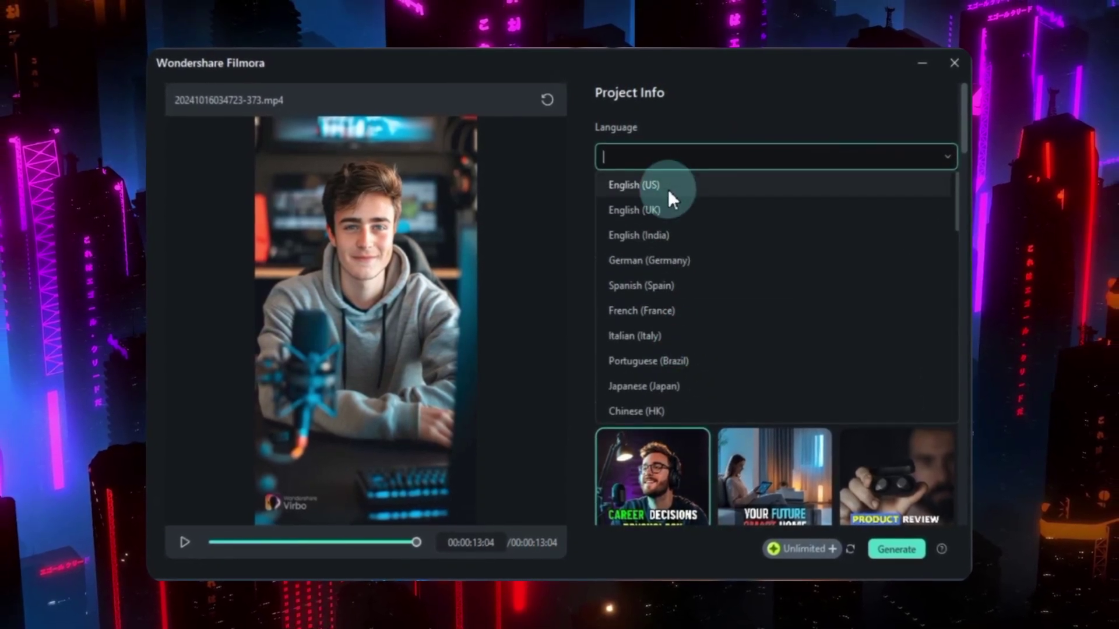
pyautogui.click(668, 189)
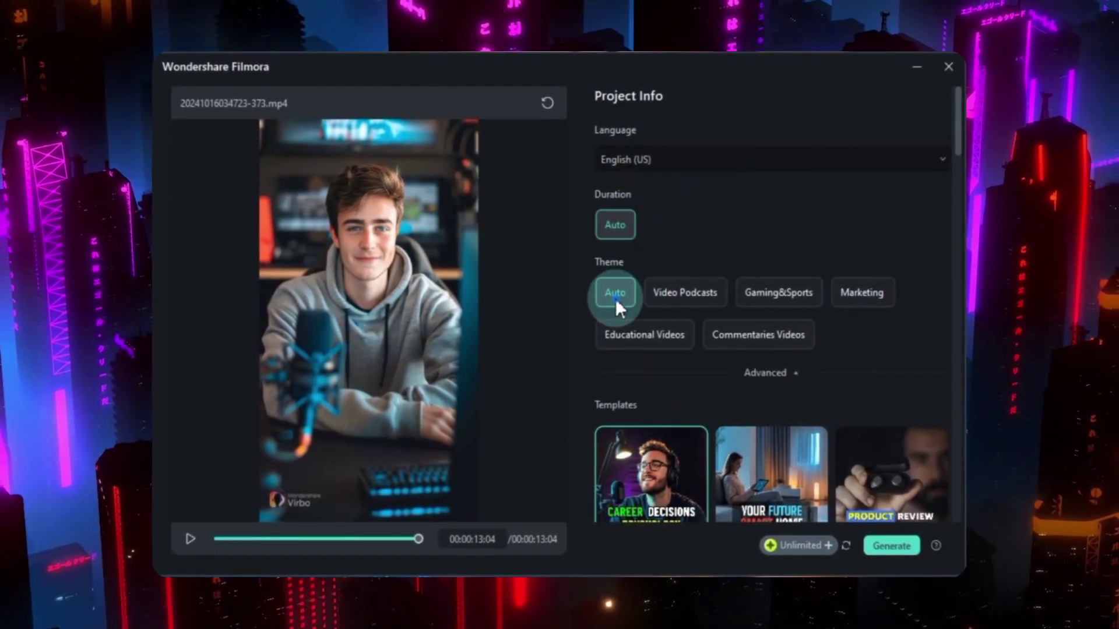
# Choose the Video Podcasts Lightning Round template after browsing the other themes.
pyautogui.click(679, 298)
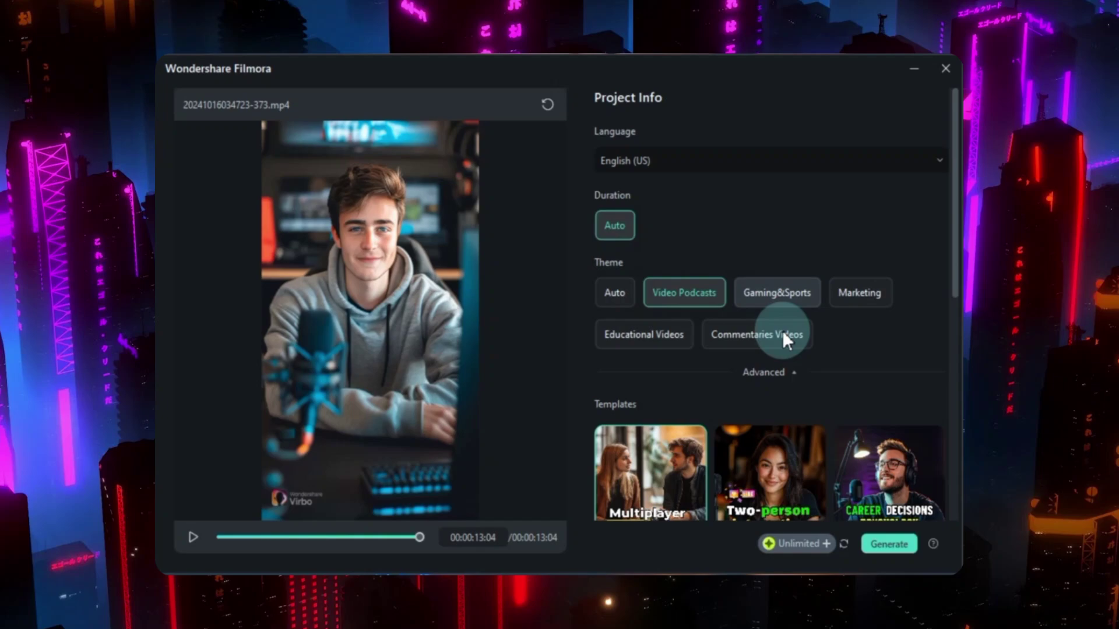
pyautogui.scroll(-5, 817, 425)
pyautogui.scroll(6, 816, 426)
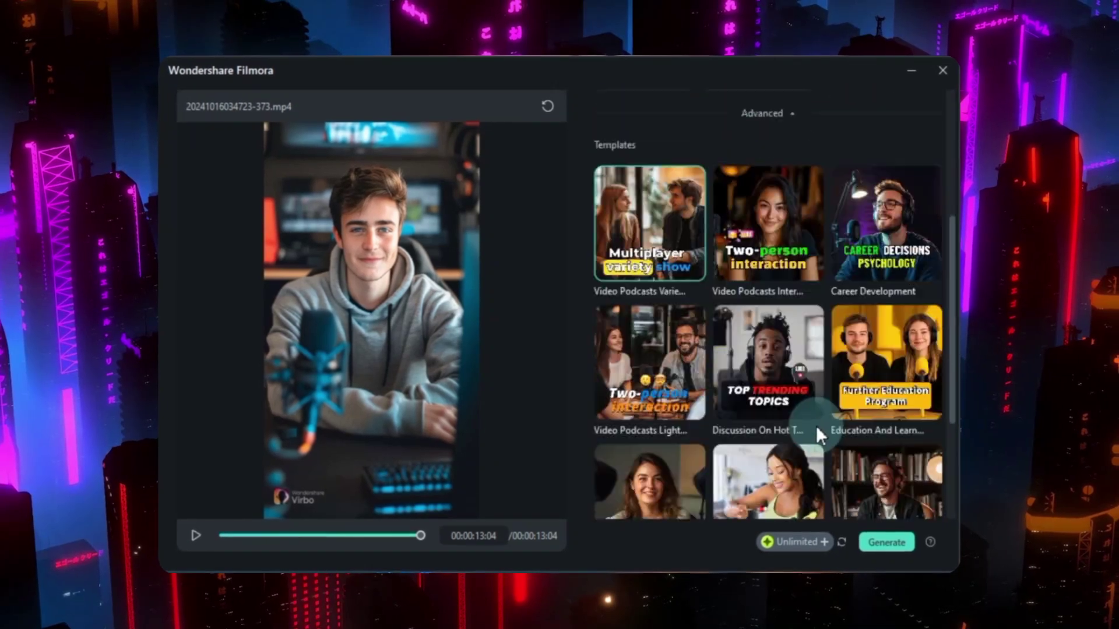
pyautogui.click(783, 296)
pyautogui.scroll(-5, 806, 408)
pyautogui.scroll(6, 806, 422)
pyautogui.click(642, 334)
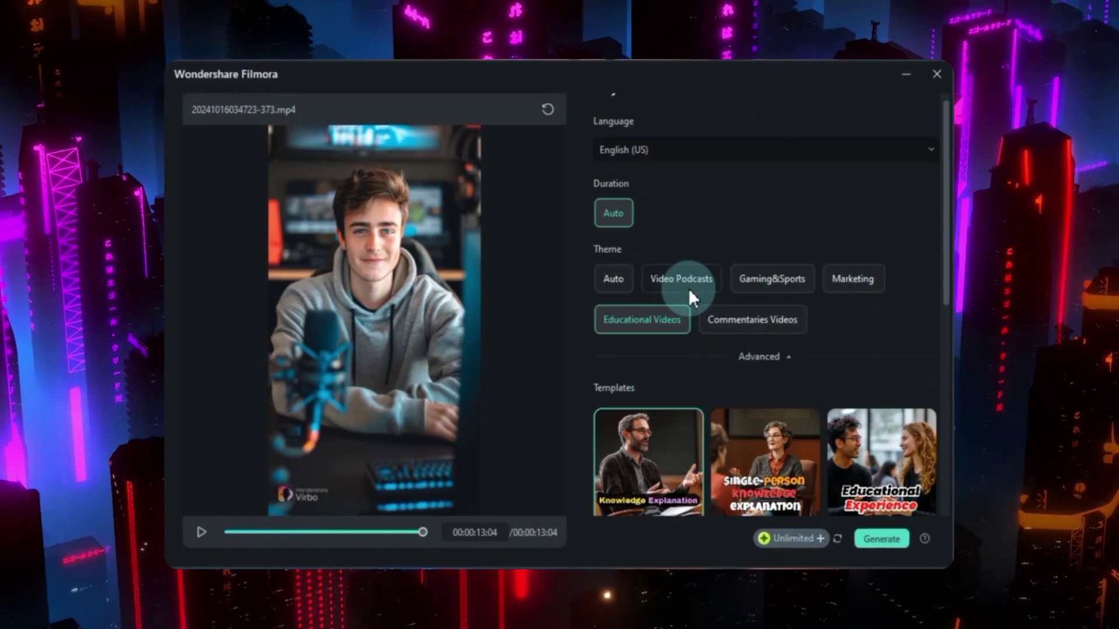
pyautogui.click(687, 289)
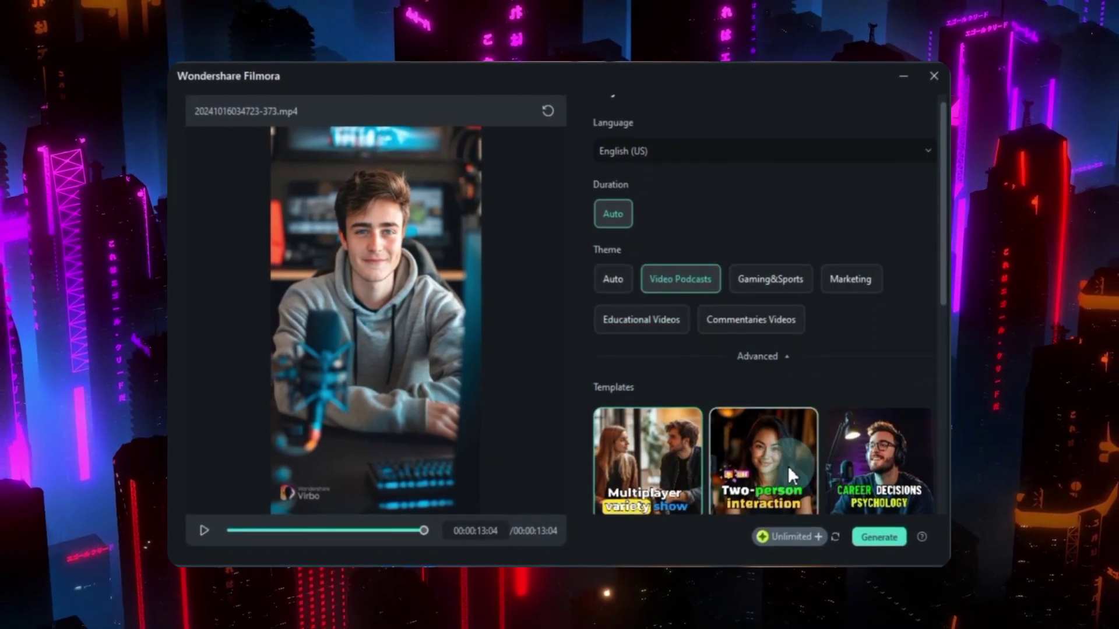
pyautogui.scroll(-5, 788, 466)
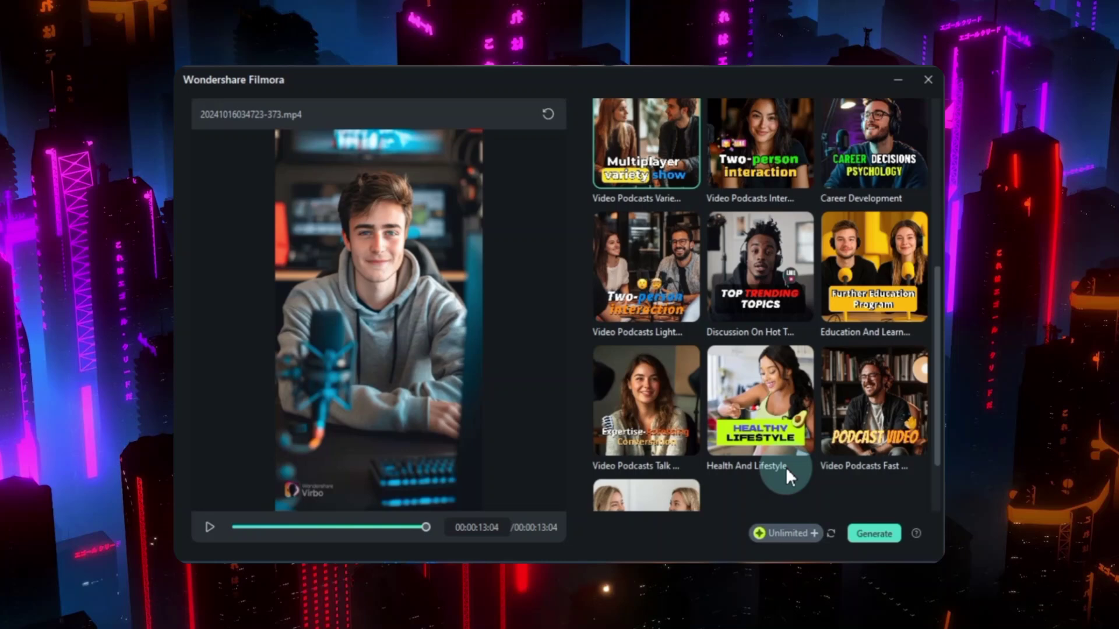
pyautogui.scroll(1, 786, 467)
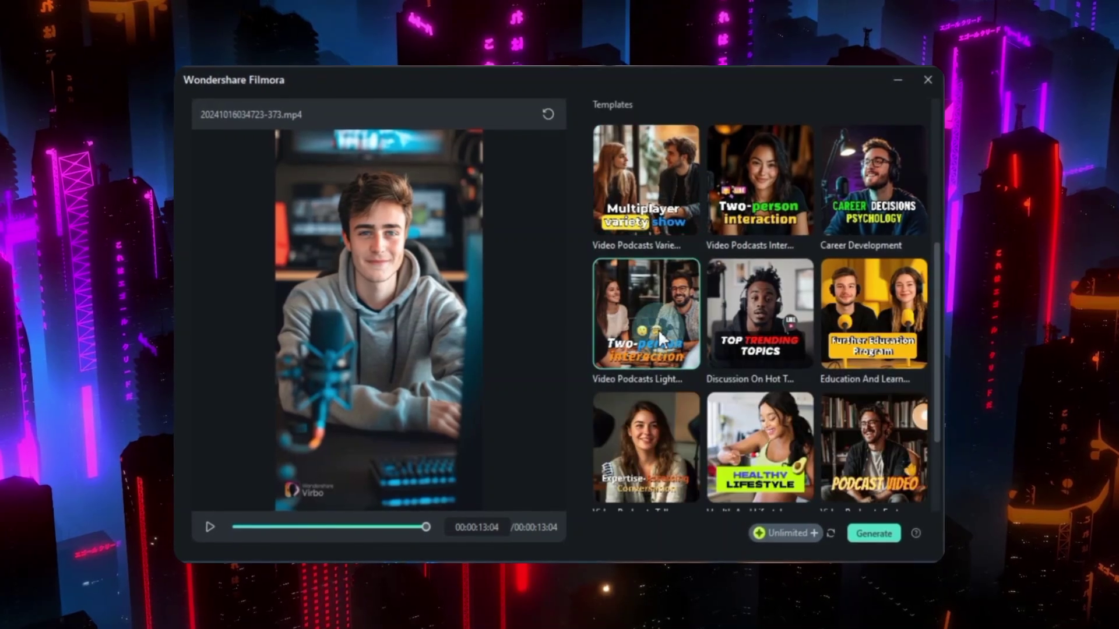
pyautogui.click(658, 330)
pyautogui.scroll(4, 676, 326)
pyautogui.scroll(-2, 794, 170)
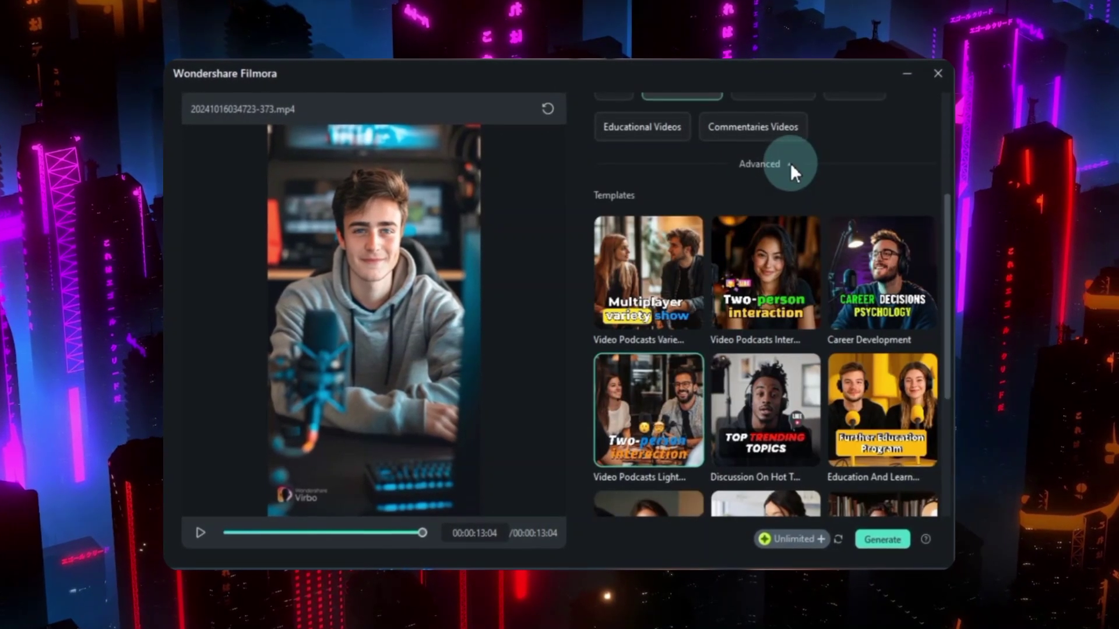
# Enable Smart BGM Generation, paste the main topic description, and generate the short.
pyautogui.click(791, 163)
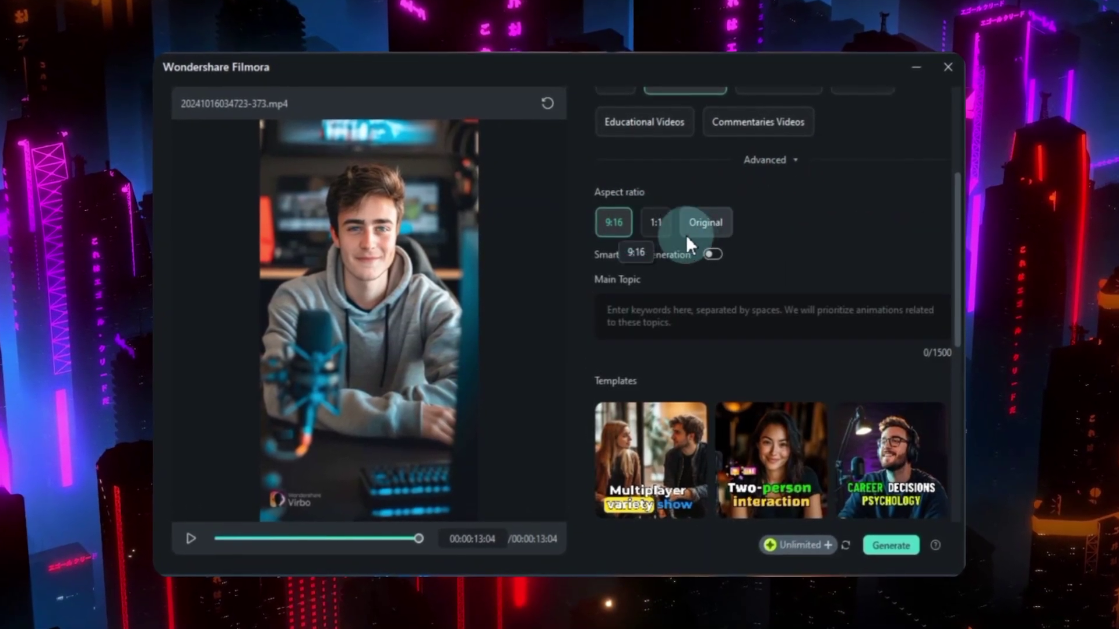
pyautogui.click(714, 256)
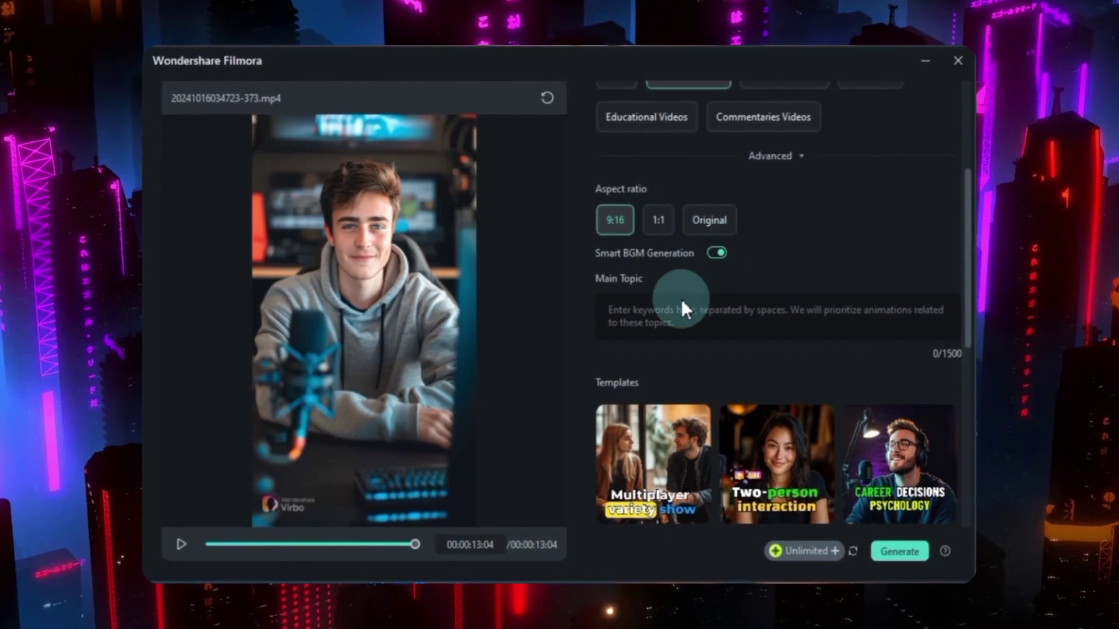
pyautogui.click(672, 315)
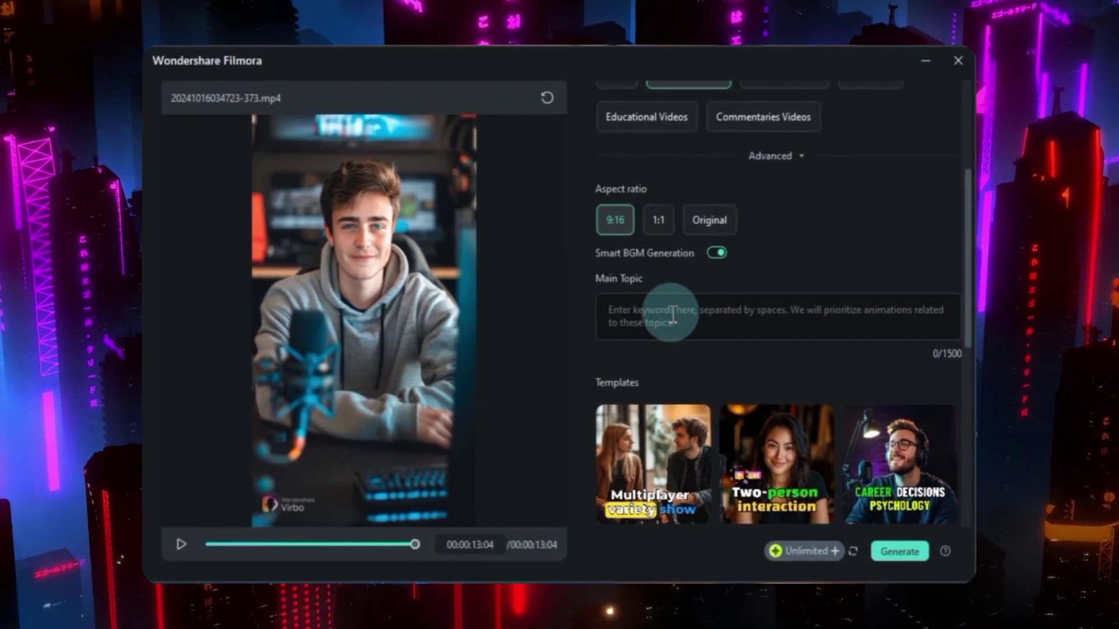
pyautogui.write("Tired of struggling to edit long videos? Filmora 14's Smart Short Clips tool is your solution. Automatically cut, trim, and highlight your best moments, creating shareable content in no time.")
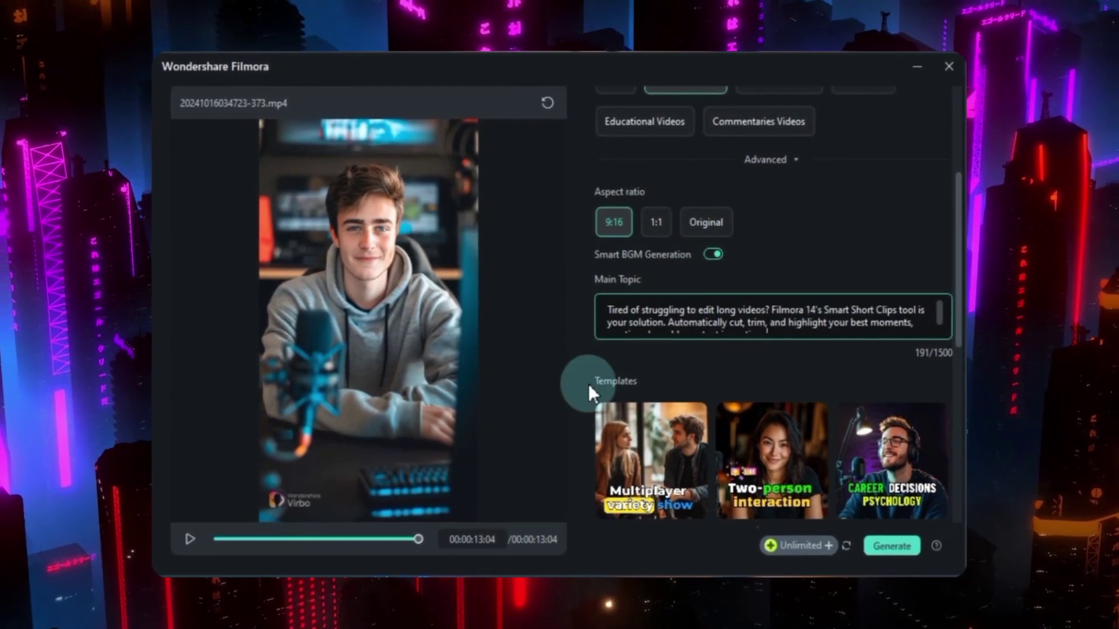
pyautogui.scroll(-5, 592, 388)
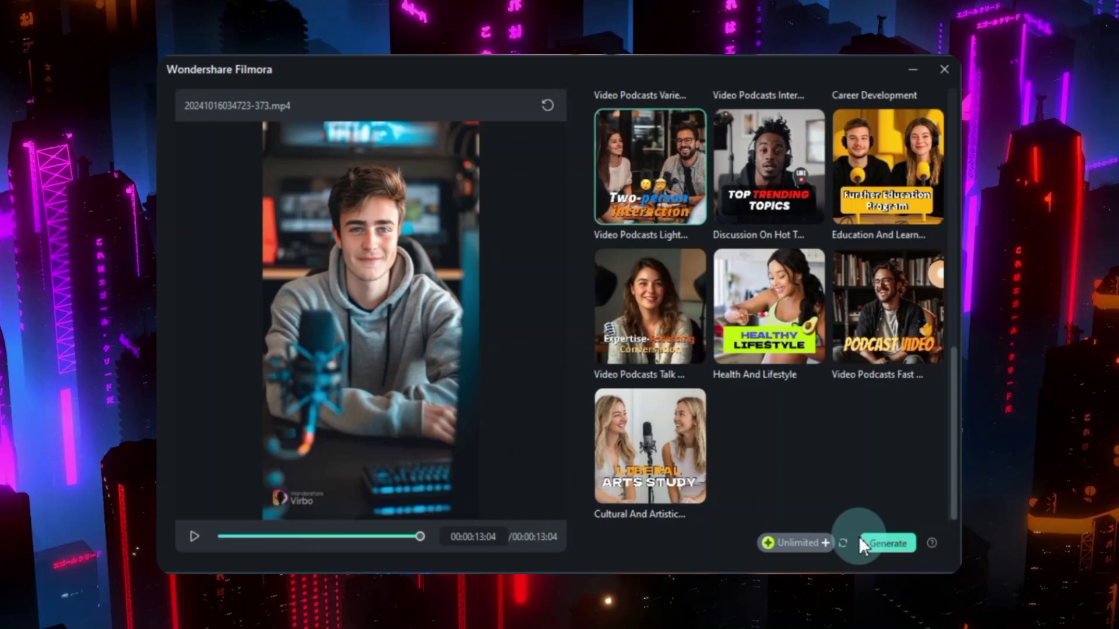
pyautogui.click(885, 543)
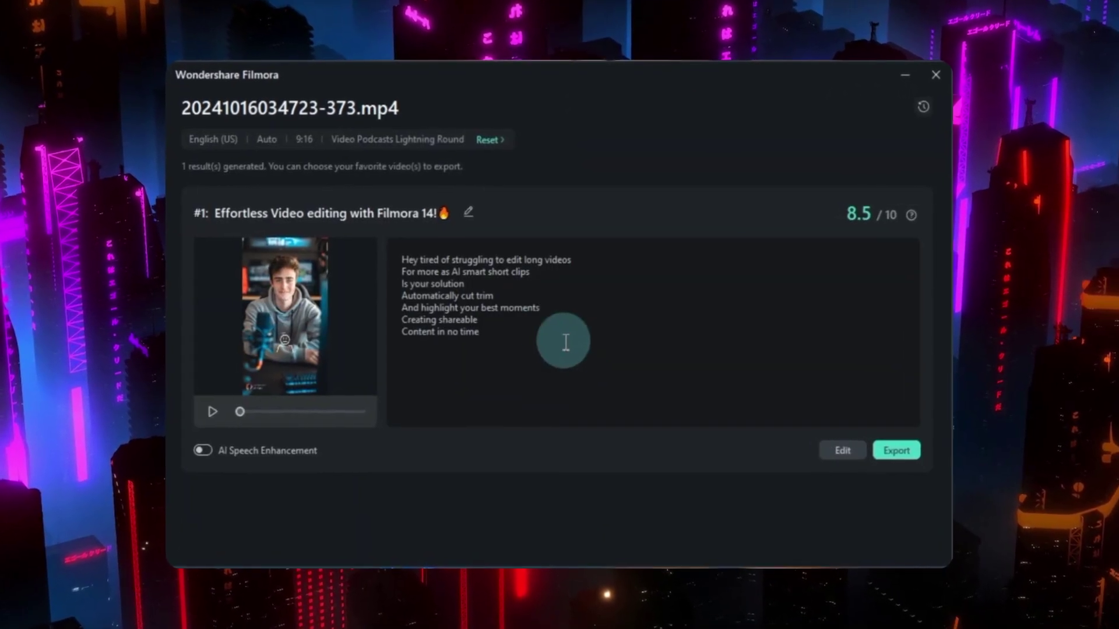
# Preview 'Effortless Video editing with Filmora 14!' and open it with Edit.
pyautogui.click(204, 414)
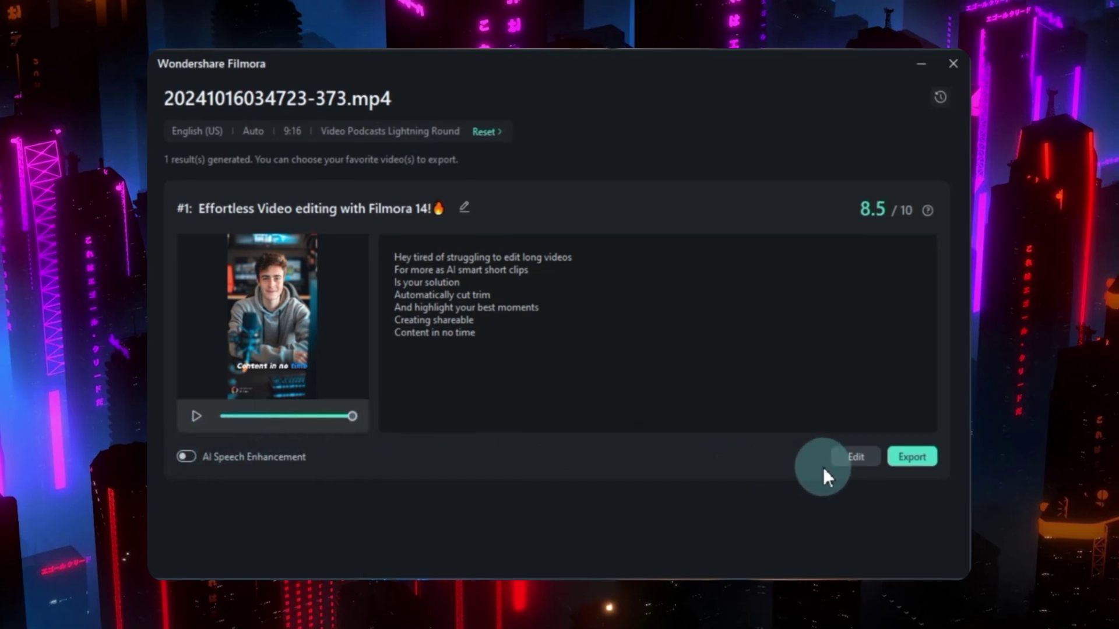
pyautogui.click(854, 457)
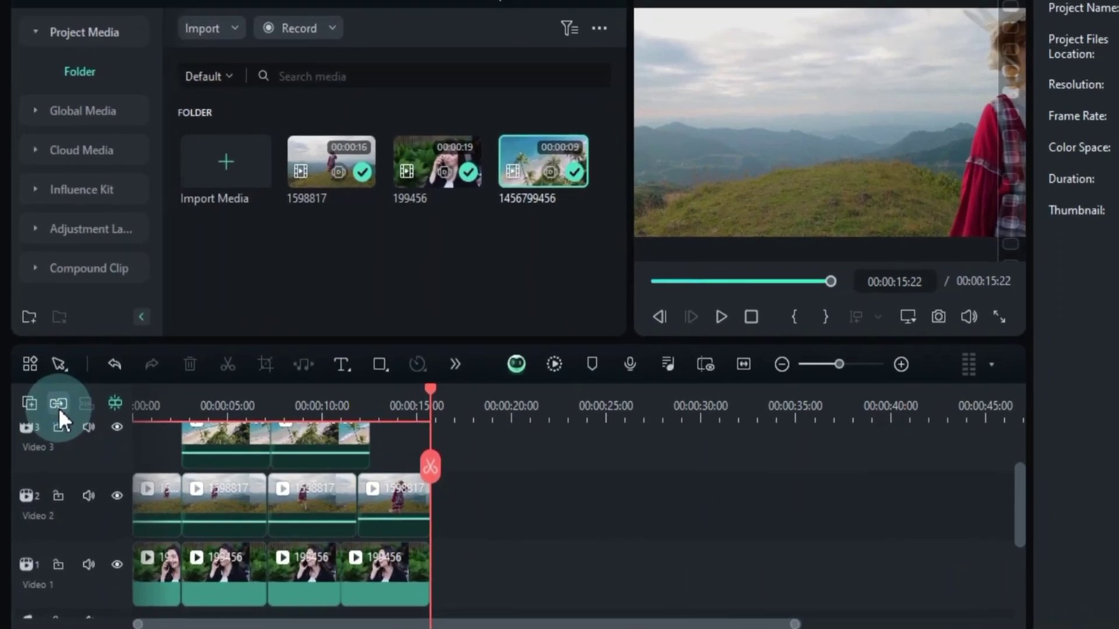
# Marquee-select the final Video 1 and Video 2 clips with snapping off and drag them later.
pyautogui.moveTo(394, 575); pyautogui.dragTo(515, 577)
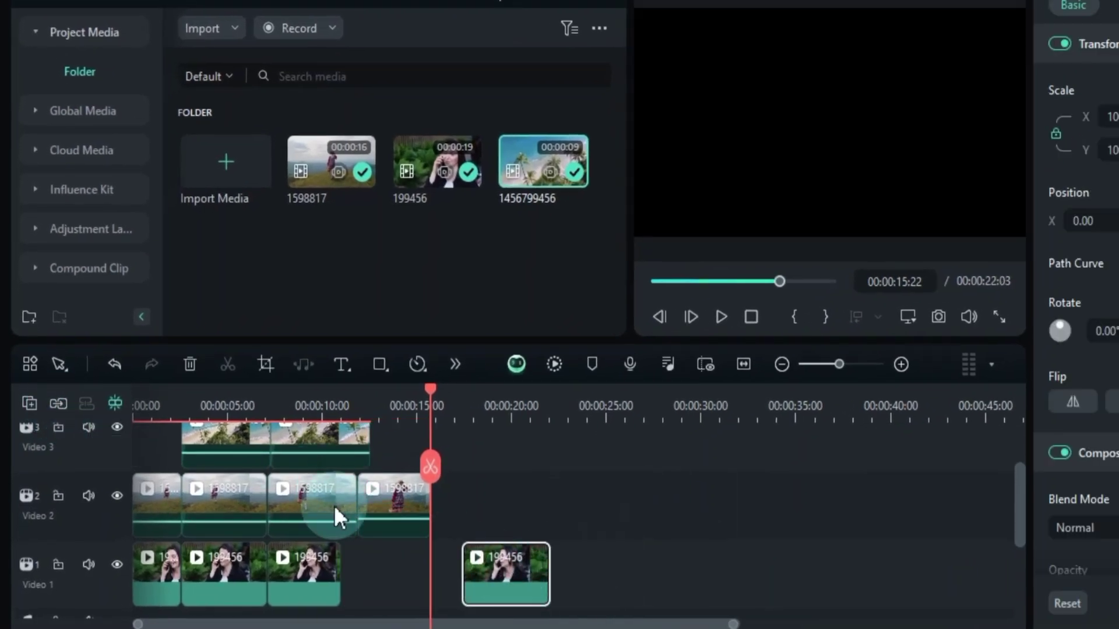
pyautogui.click(58, 403)
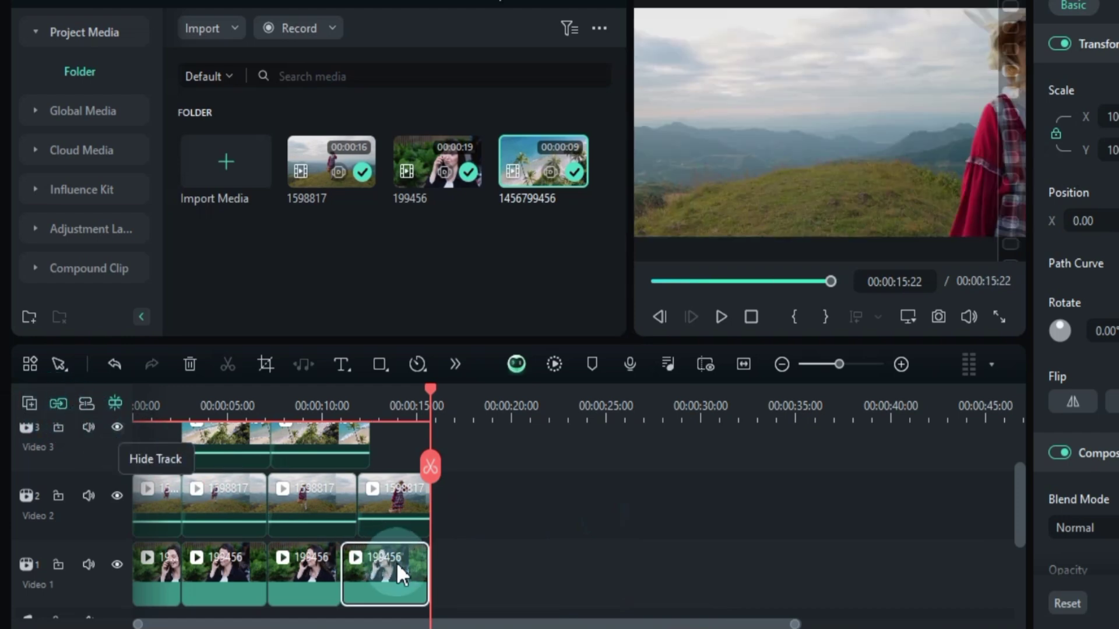
pyautogui.moveTo(397, 562); pyautogui.dragTo(596, 568)
pyautogui.moveTo(474, 506); pyautogui.dragTo(657, 597)
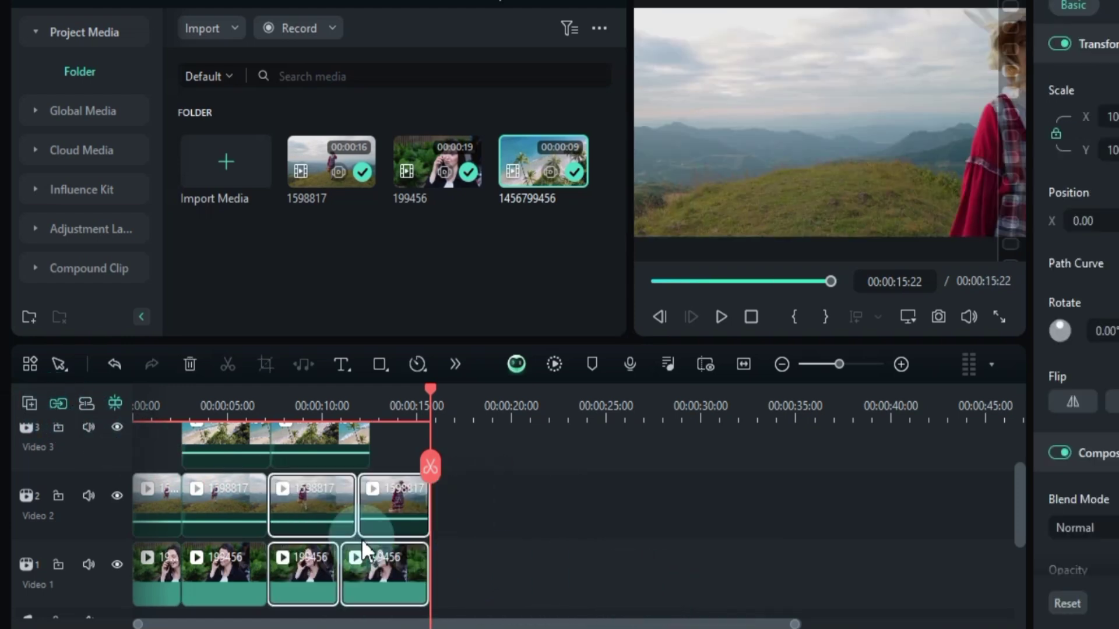
pyautogui.click(58, 403)
pyautogui.moveTo(286, 551); pyautogui.dragTo(369, 578)
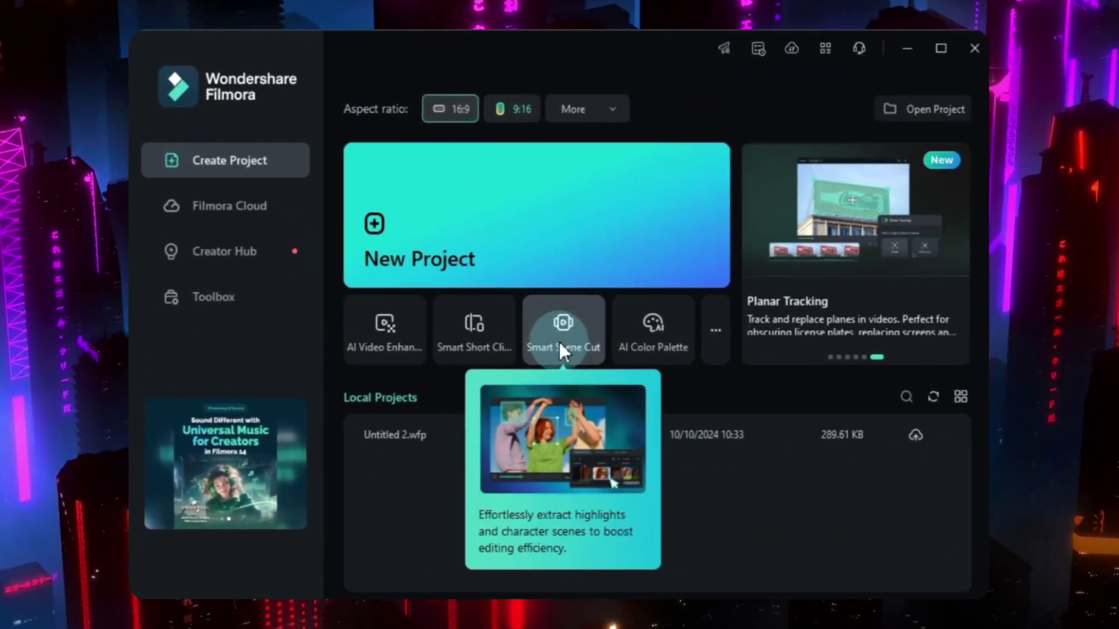
# Load video.mp4 into Smart Scene Cut and box the woman's face as the capture target.
pyautogui.click(560, 342)
pyautogui.click(634, 176)
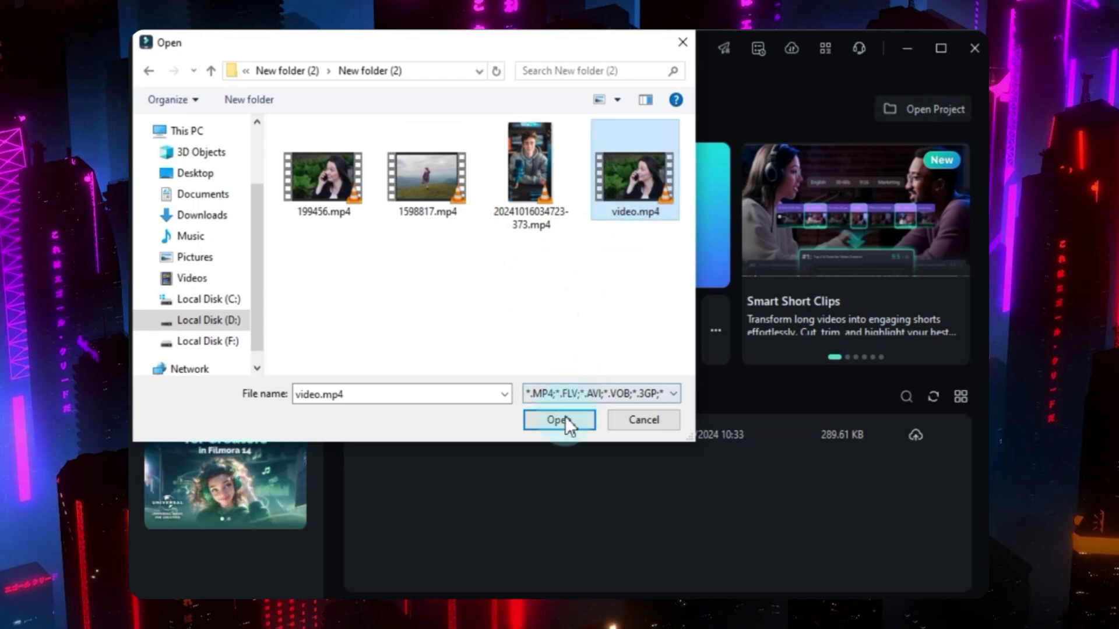
pyautogui.click(563, 418)
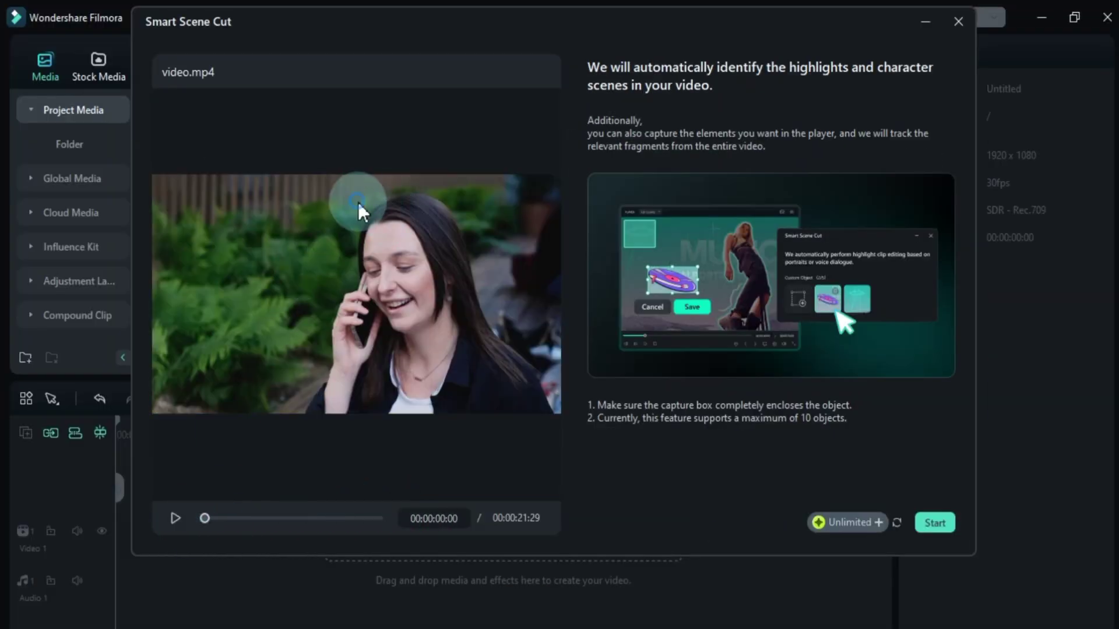
pyautogui.moveTo(358, 202); pyautogui.dragTo(515, 380)
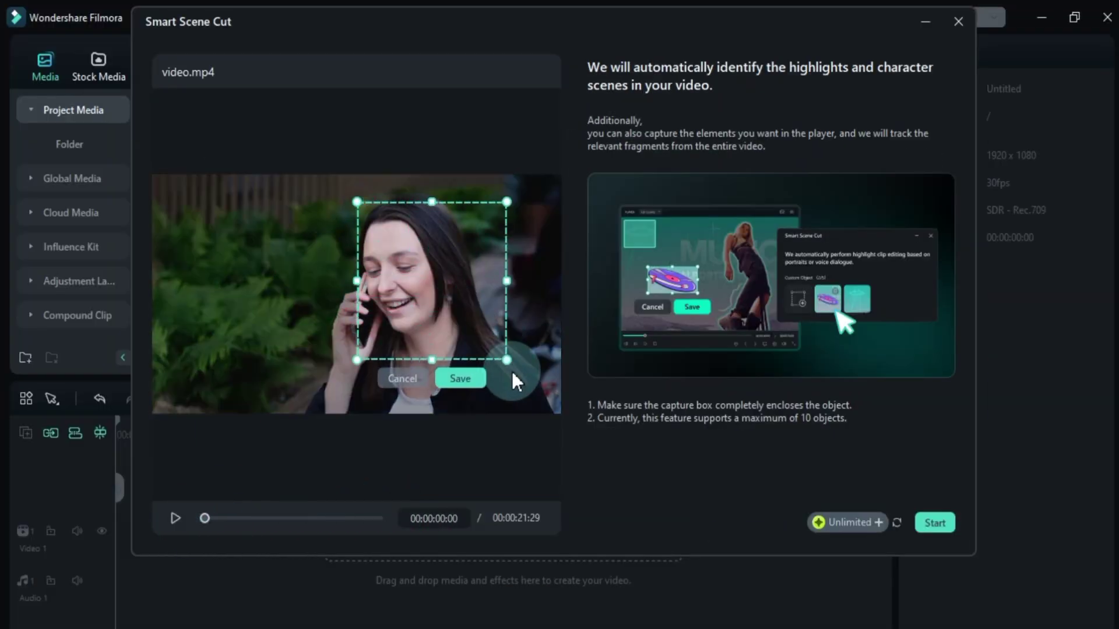
pyautogui.moveTo(480, 333); pyautogui.dragTo(452, 335)
# Recognise scenes, preview the woman on the phone, and add her 2.57s scene to the Scene List.
pyautogui.click(913, 512)
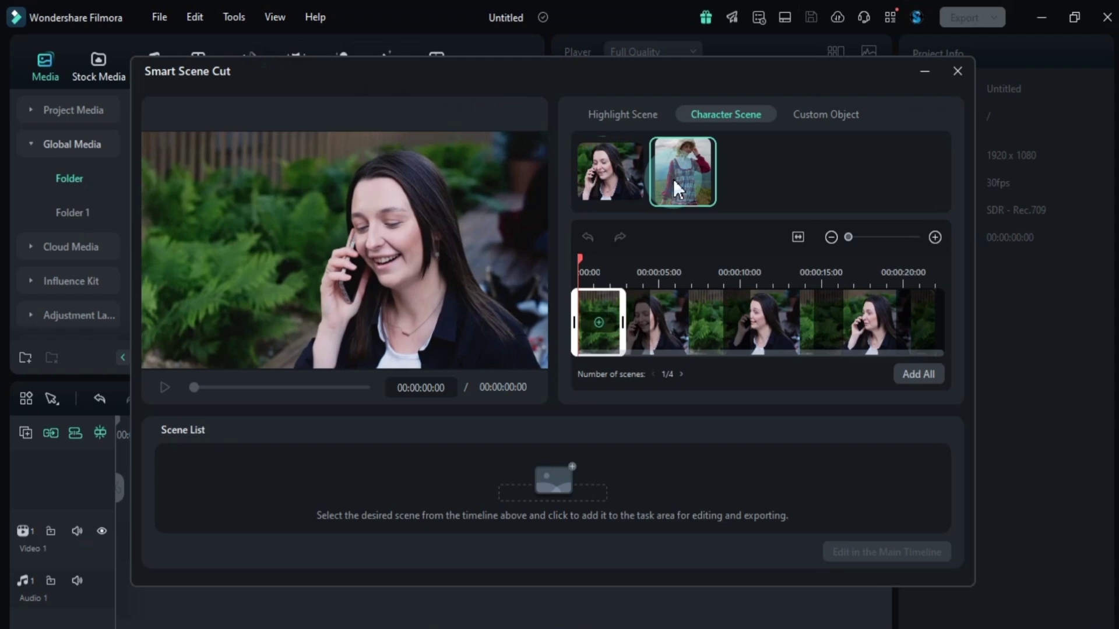
pyautogui.click(673, 180)
pyautogui.click(605, 178)
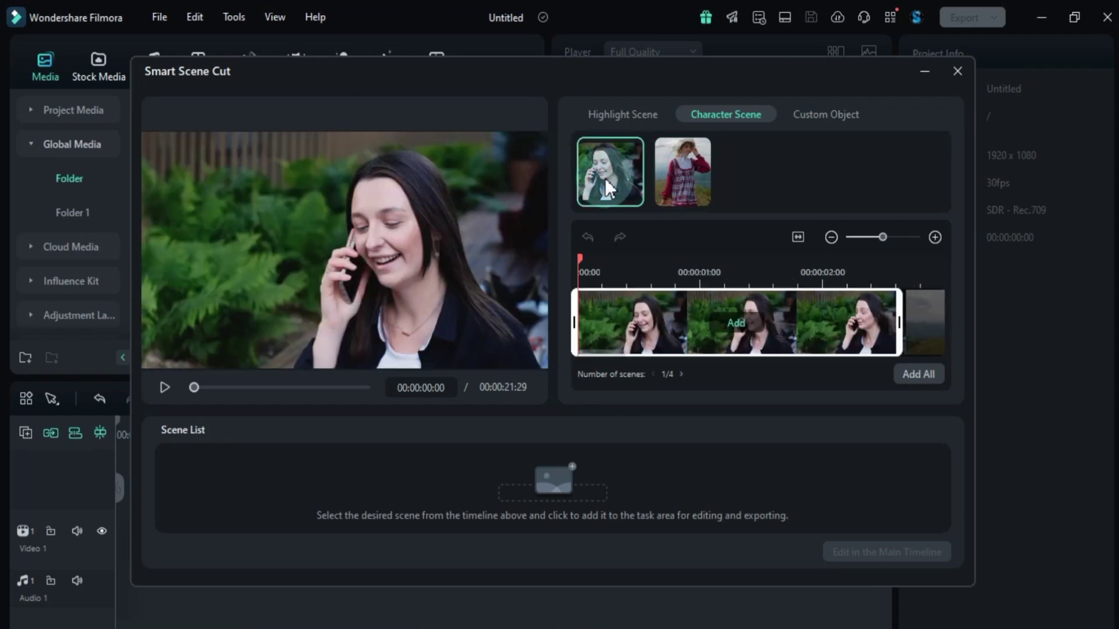
pyautogui.press('space')
pyautogui.click(738, 324)
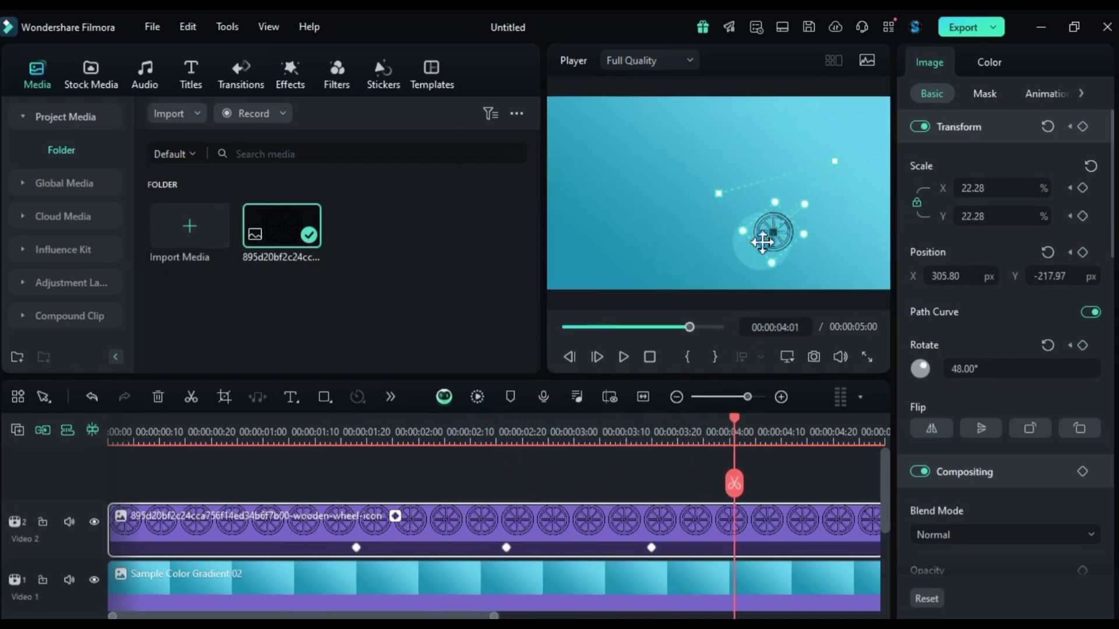
# Keyframe the wheel moving left, then at 4:19 rising higher and growing slightly larger.
pyautogui.moveTo(767, 236); pyautogui.dragTo(611, 224)
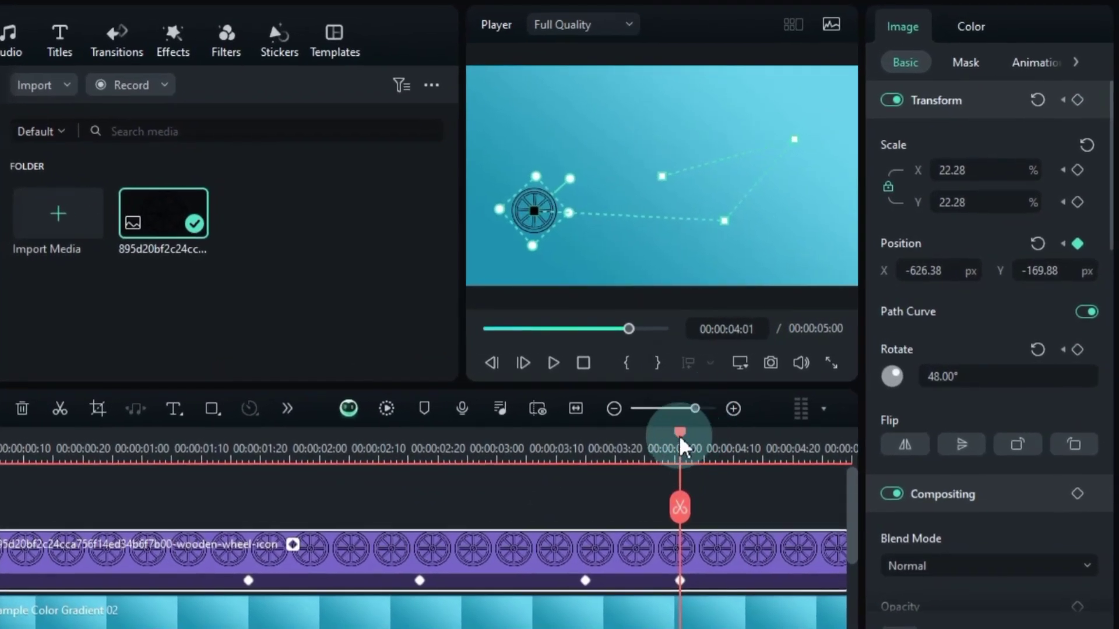
pyautogui.moveTo(681, 448); pyautogui.dragTo(787, 449)
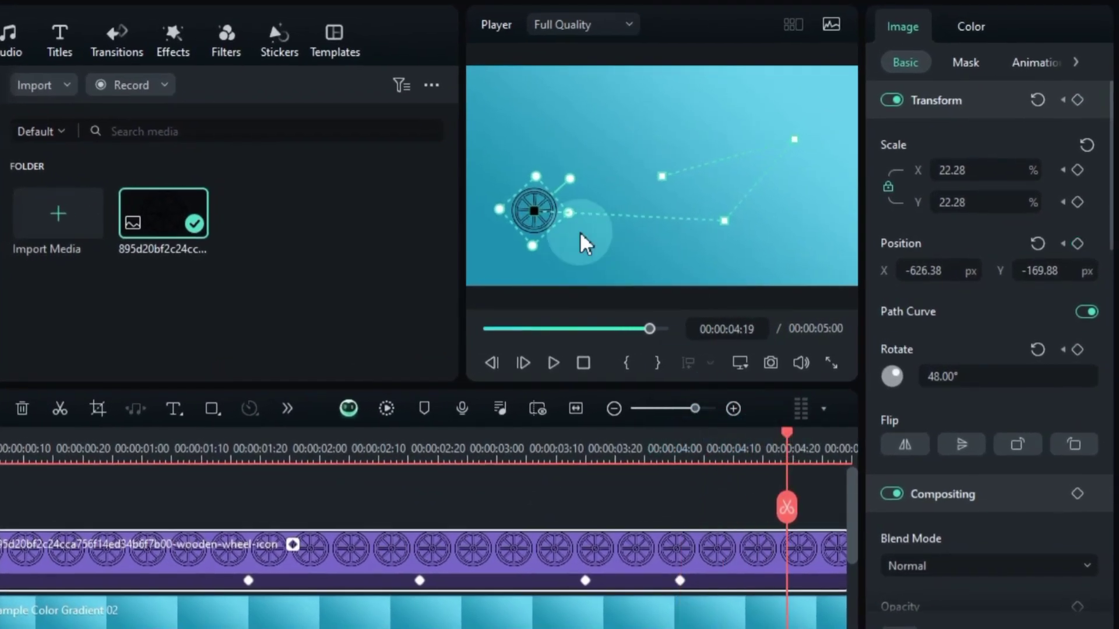
pyautogui.moveTo(534, 211); pyautogui.dragTo(639, 255)
pyautogui.moveTo(786, 434); pyautogui.dragTo(239, 504)
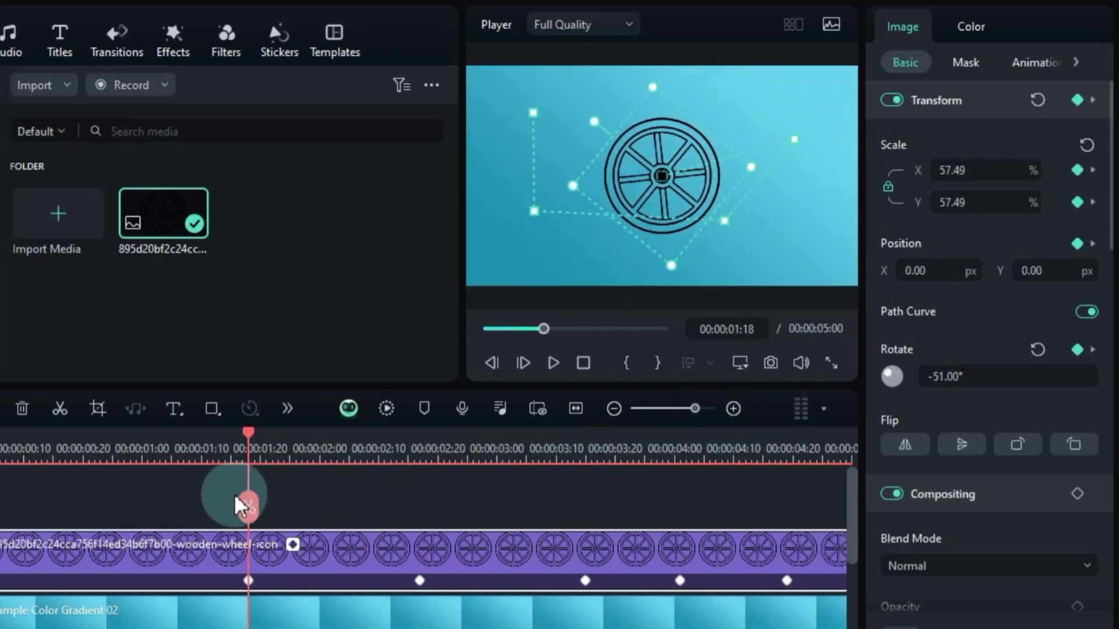
# Compare the motion with Path Curve off, then turn the curved path back on.
pyautogui.click(1087, 313)
pyautogui.moveTo(249, 449); pyautogui.dragTo(248, 564)
pyautogui.click(1087, 313)
pyautogui.click(305, 573)
pyautogui.click(299, 446)
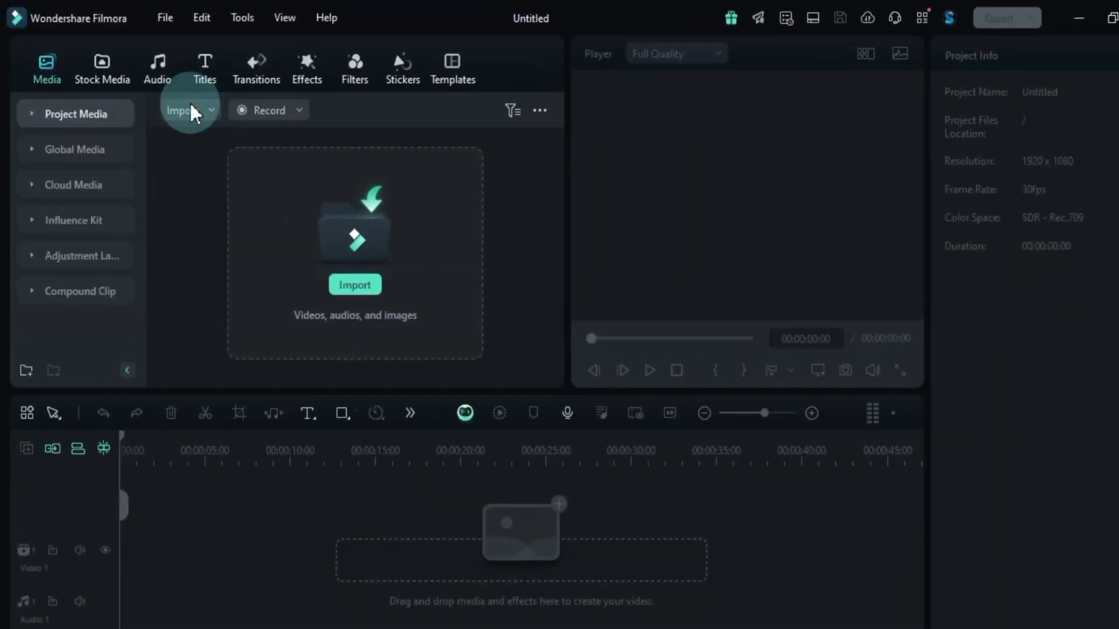
# Generate three 3-second Mouse Click effects with the AI Sound Effect tool.
pyautogui.click(158, 65)
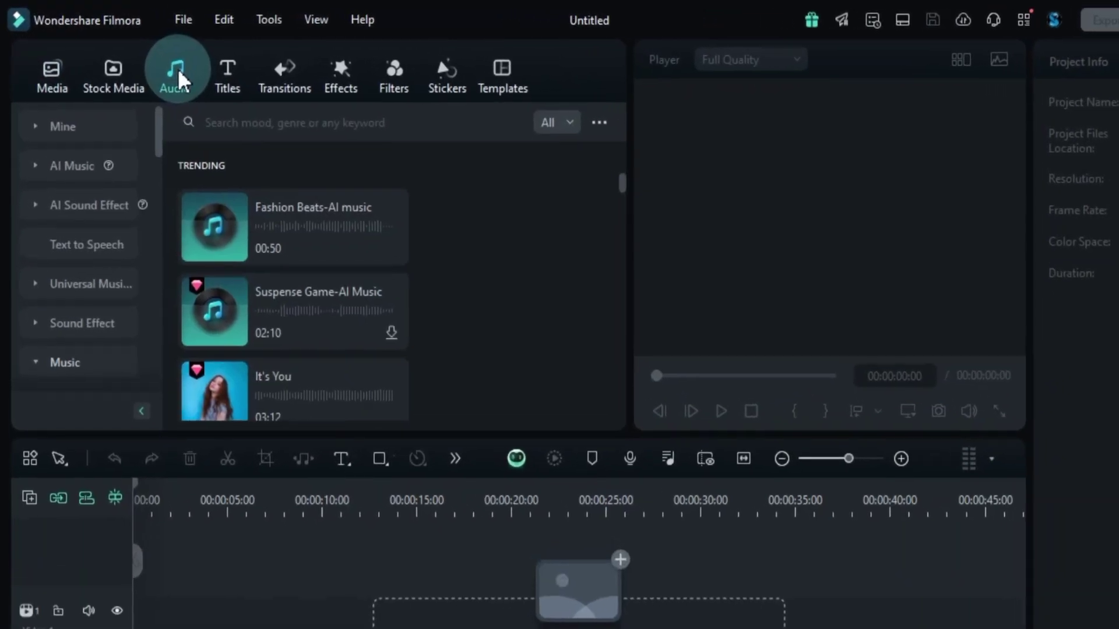
pyautogui.click(76, 212)
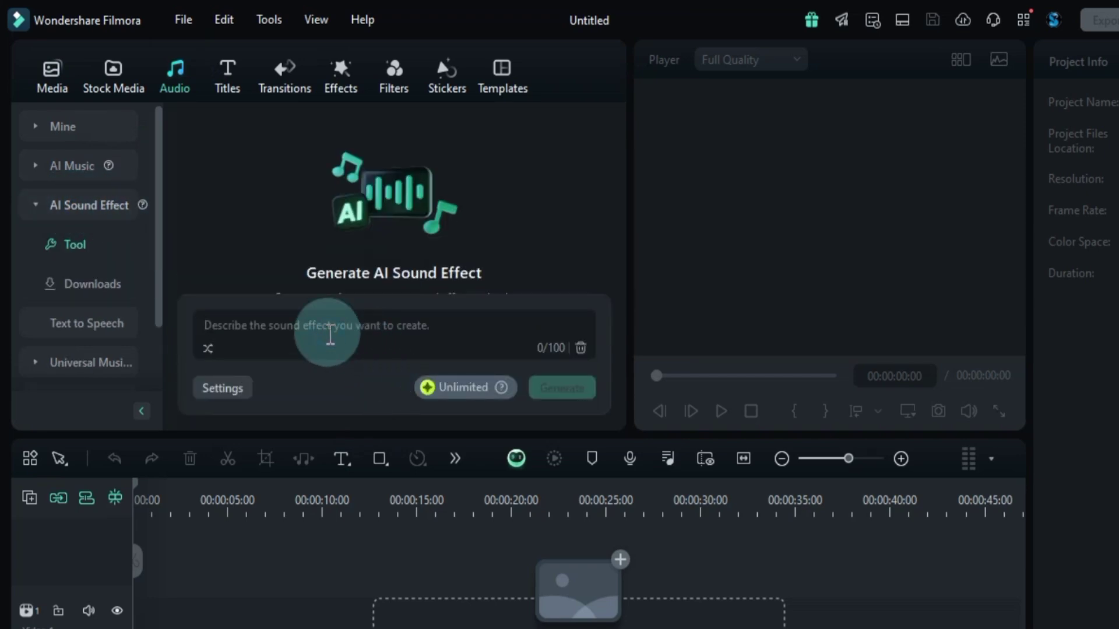
pyautogui.click(221, 388)
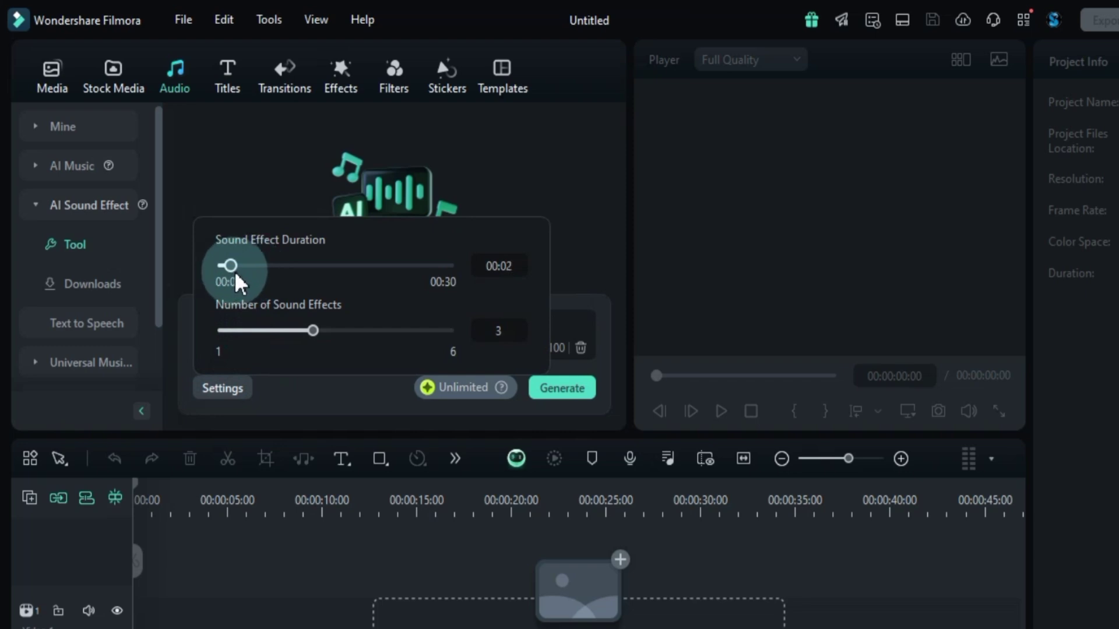
pyautogui.click(555, 389)
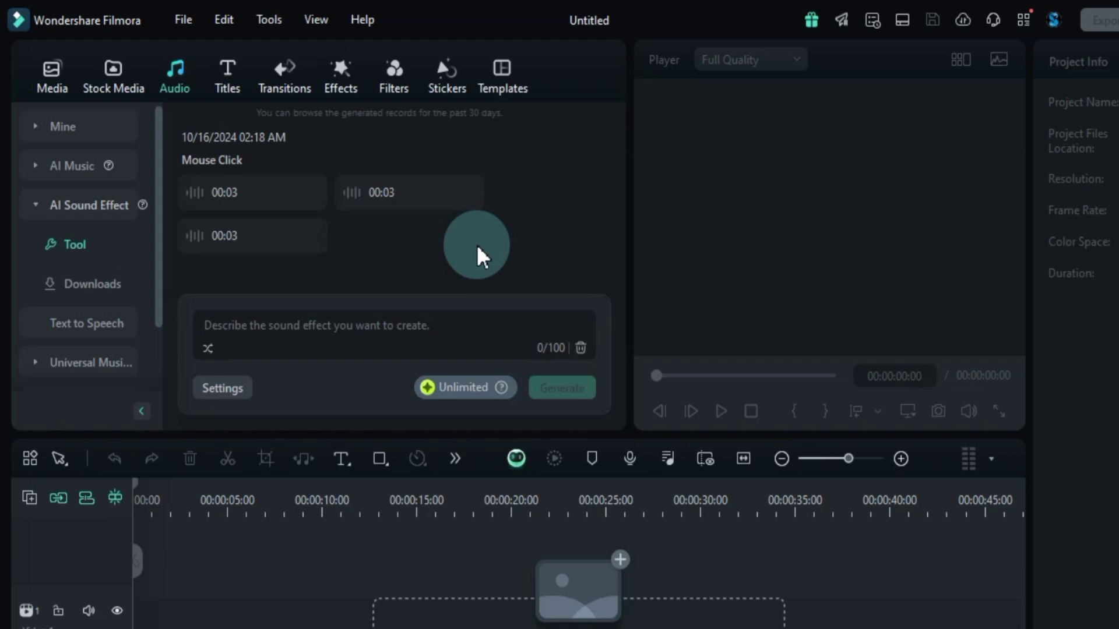
# Play each of the three generated Mouse Click sounds.
pyautogui.click(195, 195)
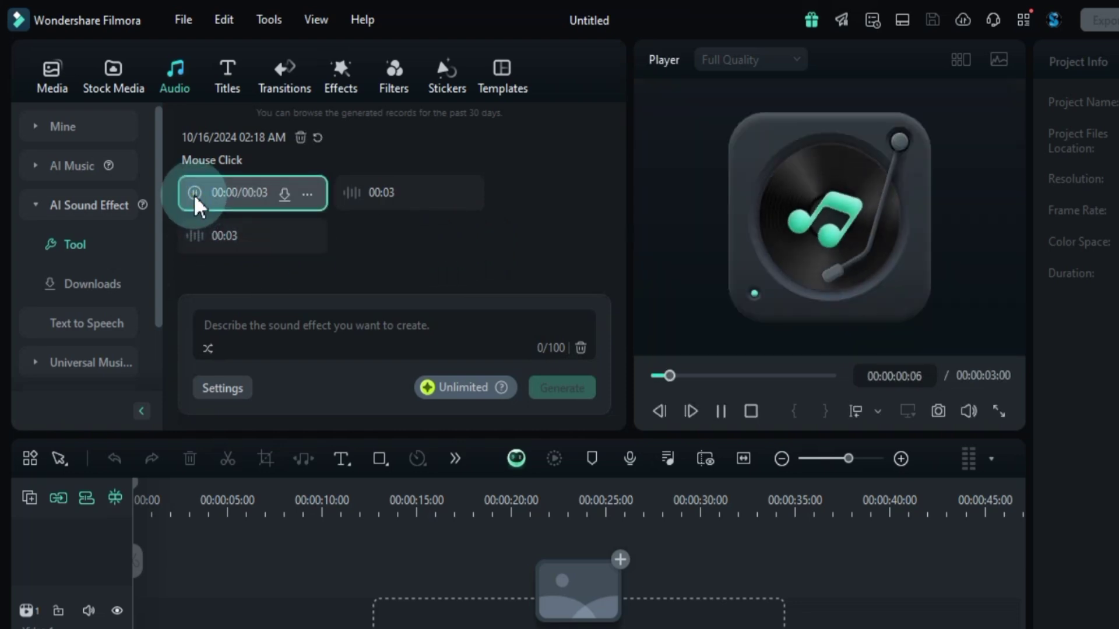
pyautogui.click(355, 195)
pyautogui.click(196, 236)
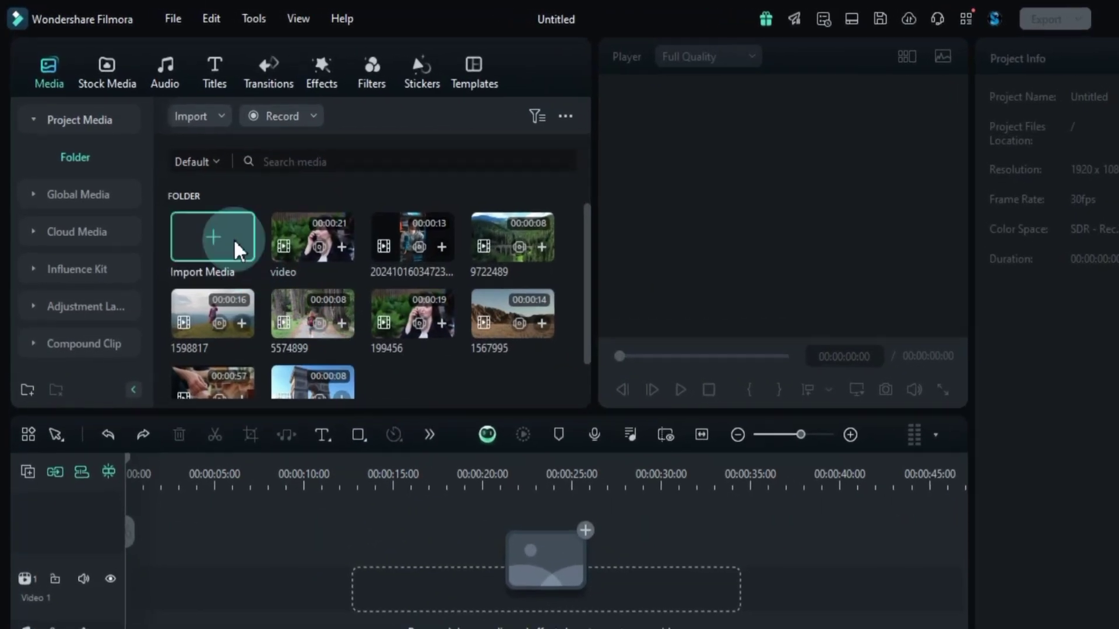
# Switch Project Media search to Smart and filter by one suggested face, then another.
pyautogui.click(187, 154)
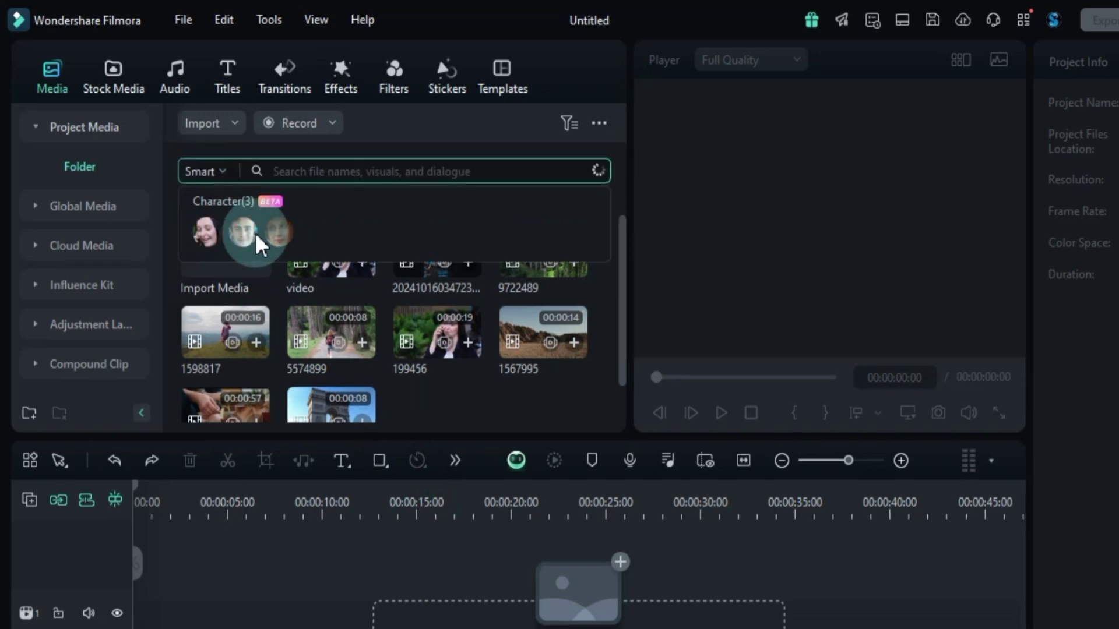
pyautogui.click(198, 243)
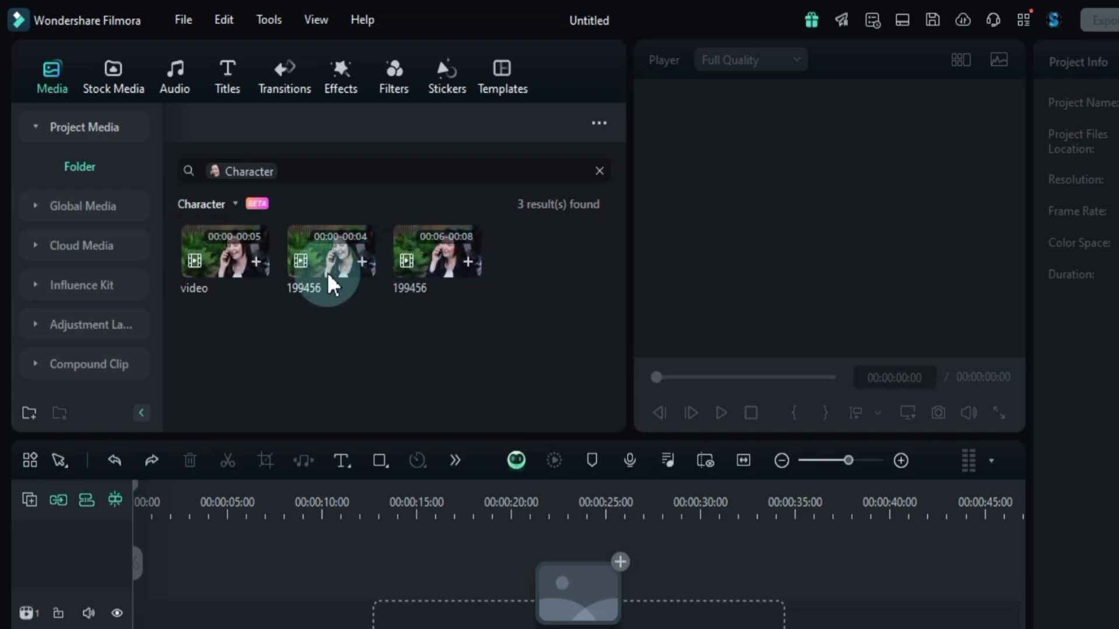
pyautogui.click(266, 179)
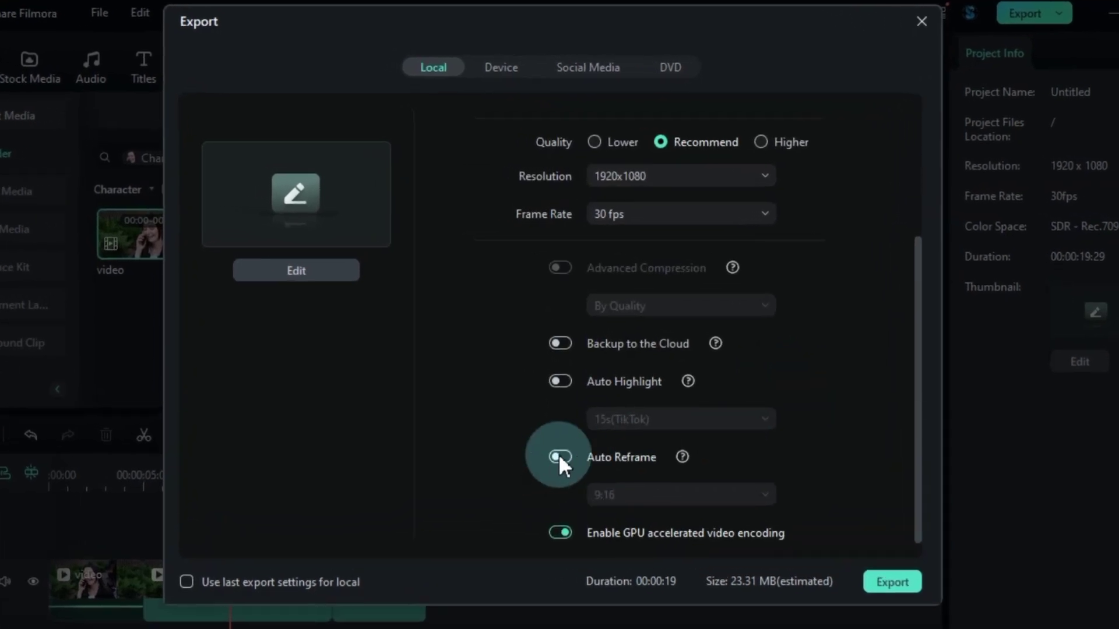
# Enable Auto Reframe with a 21:9 aspect ratio and export video-1.mp4.
pyautogui.click(560, 456)
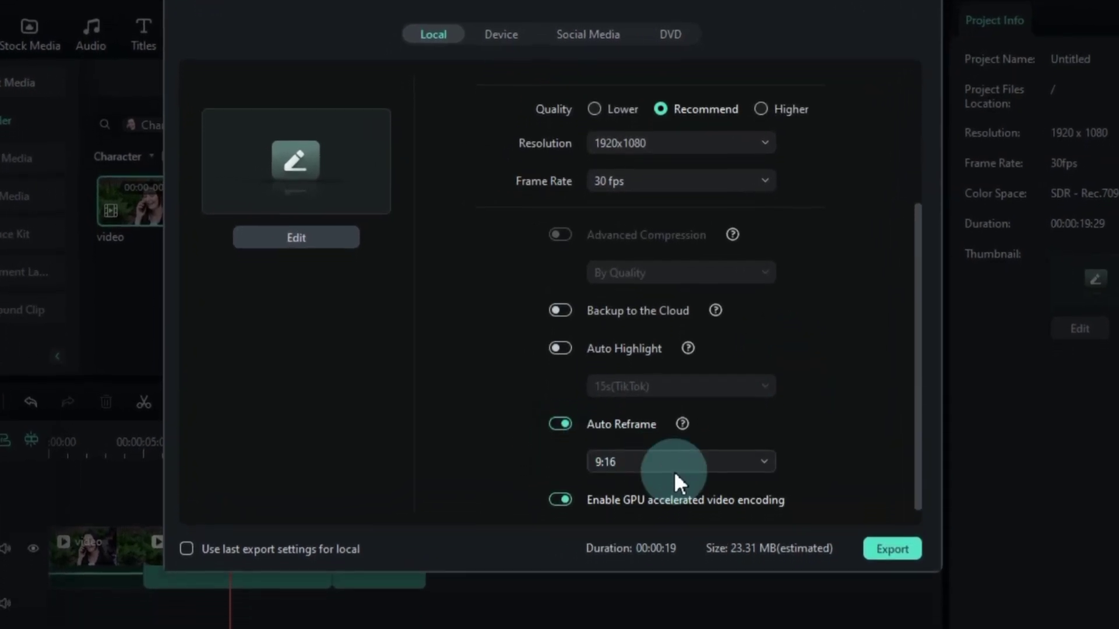
pyautogui.click(675, 500)
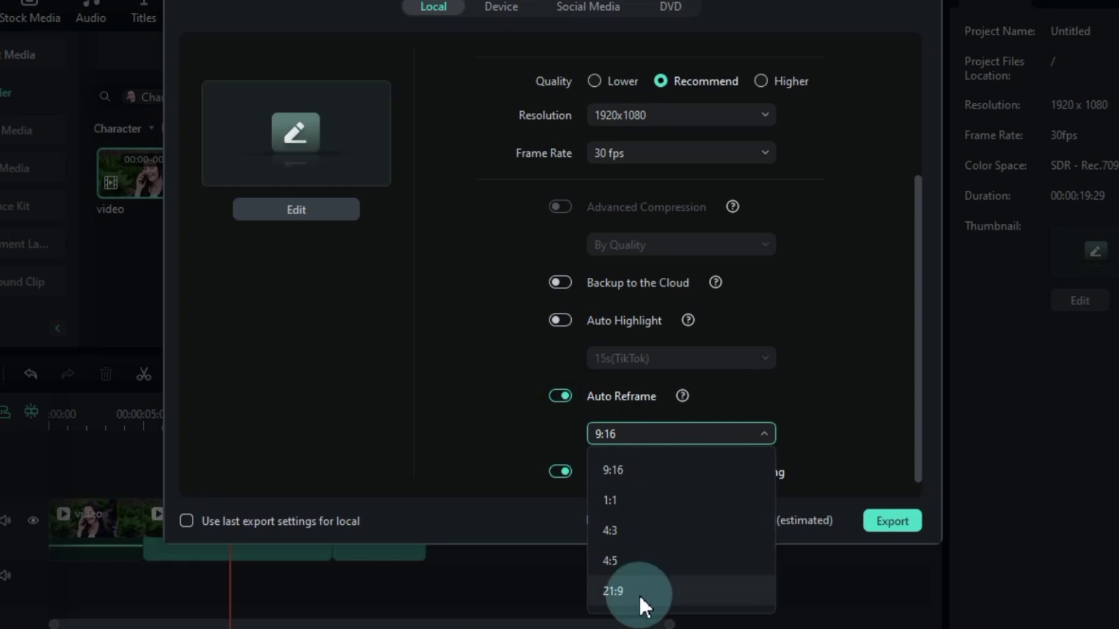
pyautogui.click(638, 594)
pyautogui.click(652, 431)
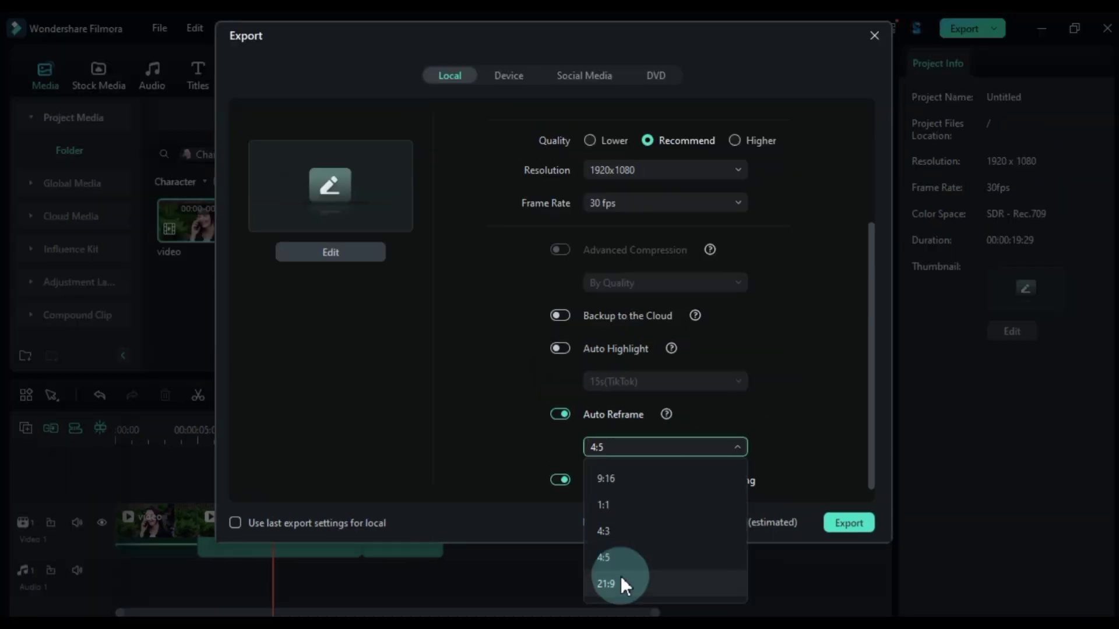
pyautogui.click(630, 582)
pyautogui.click(848, 523)
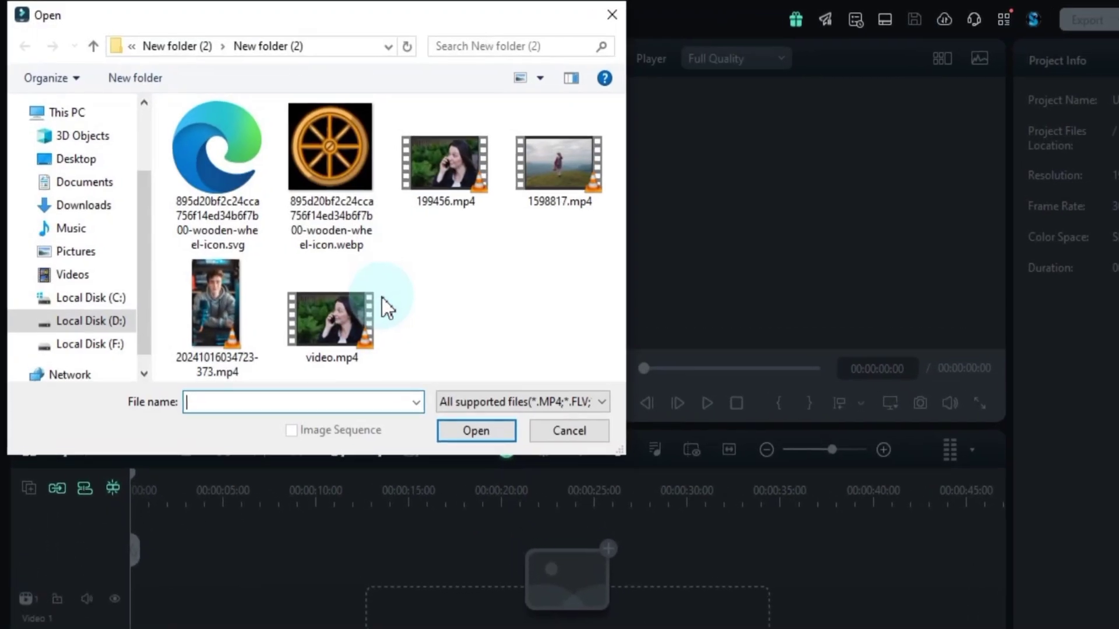
# Import the wooden wheel SVG file into the project media.
pyautogui.click(204, 242)
pyautogui.click(234, 243)
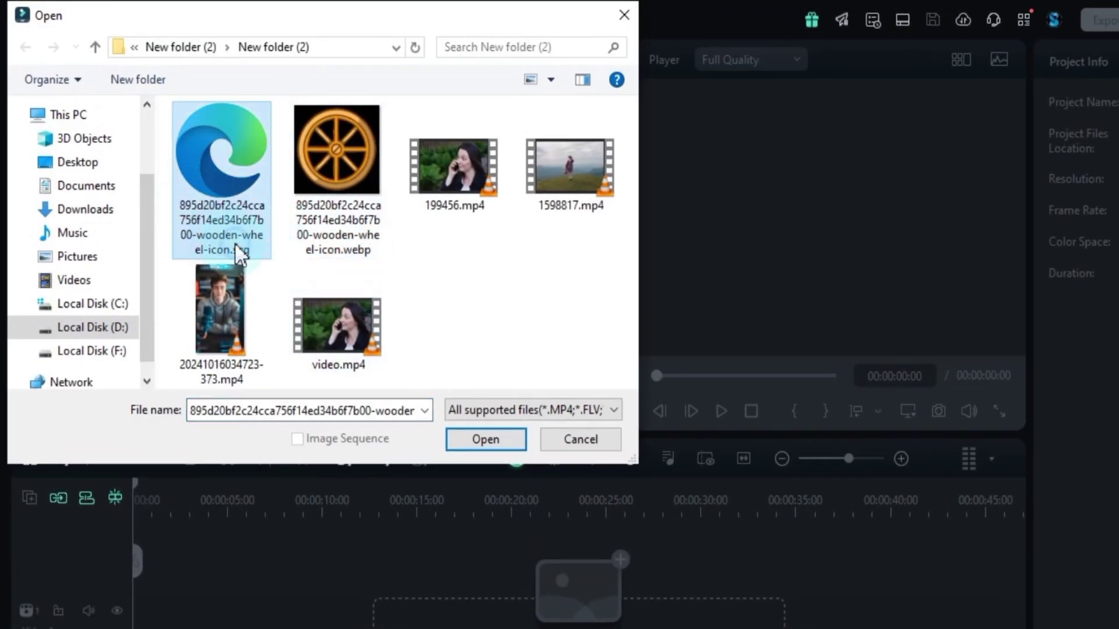
pyautogui.click(220, 173)
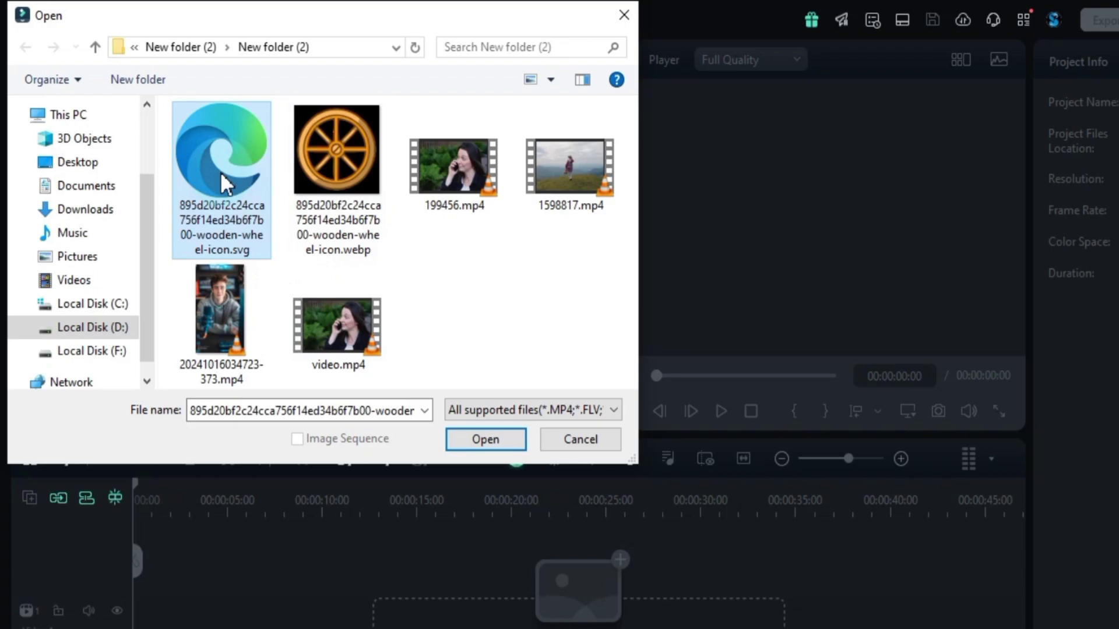
pyautogui.click(496, 441)
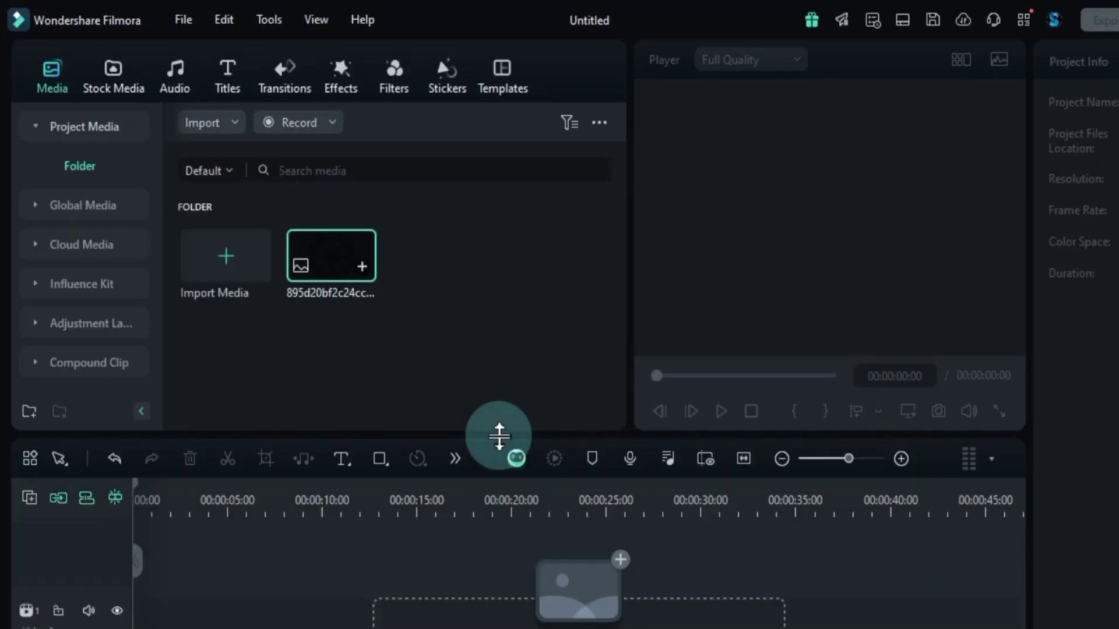
# Put Sample Color Gradient on the timeline and the wheel above it, both starting at 00:00.
pyautogui.click(113, 87)
pyautogui.moveTo(530, 198); pyautogui.dragTo(188, 628)
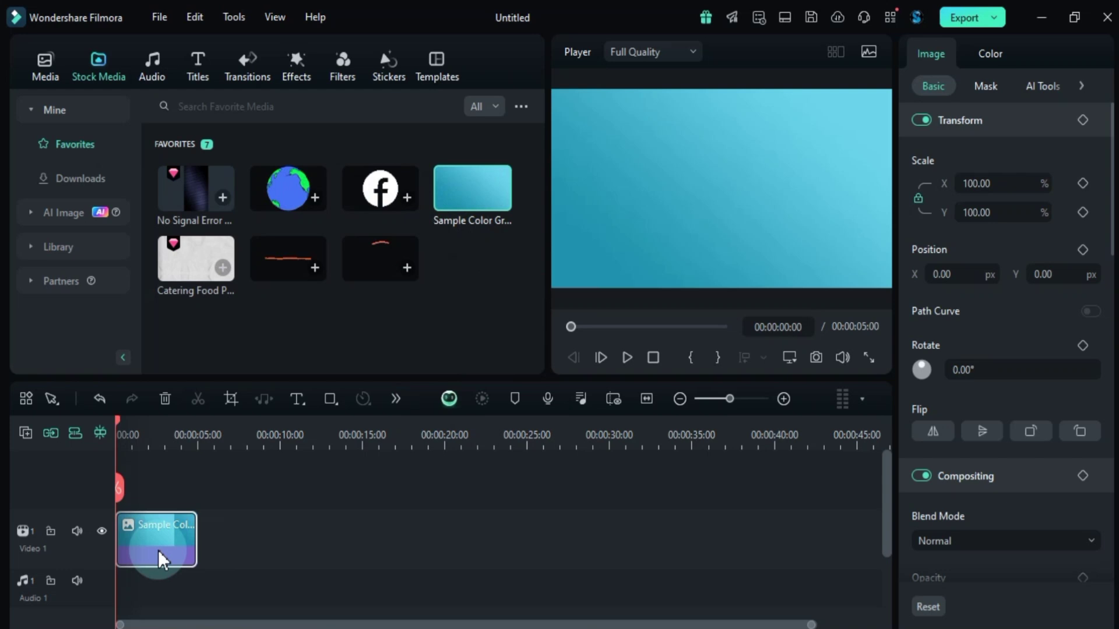
pyautogui.click(42, 67)
pyautogui.moveTo(250, 461); pyautogui.dragTo(140, 493)
pyautogui.moveTo(184, 562); pyautogui.dragTo(141, 548)
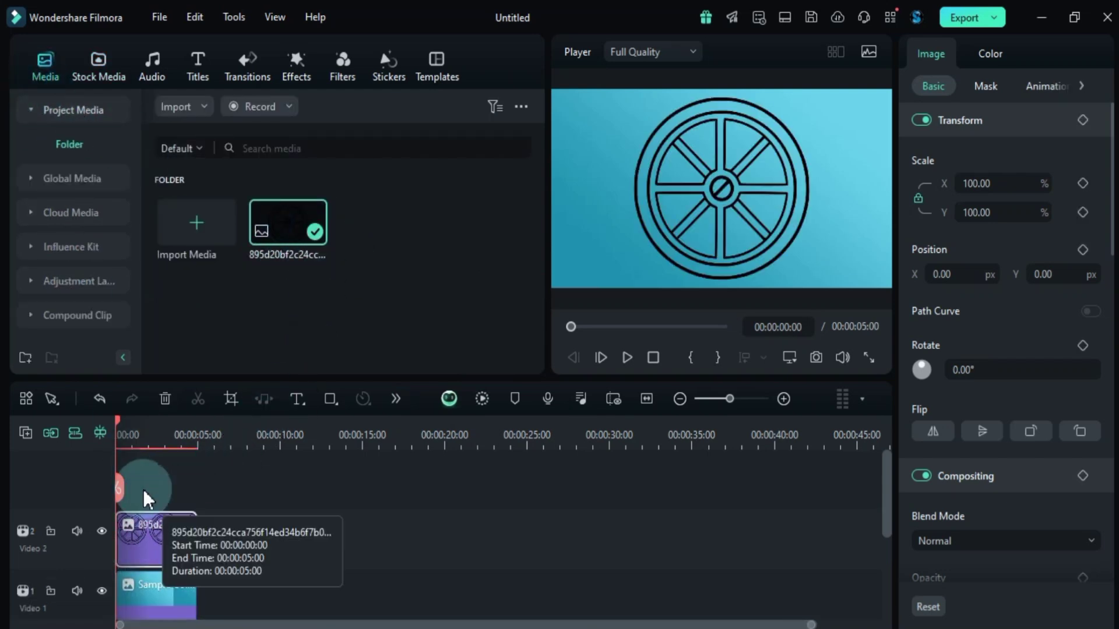
pyautogui.click(118, 434)
pyautogui.moveTo(178, 453); pyautogui.dragTo(132, 455)
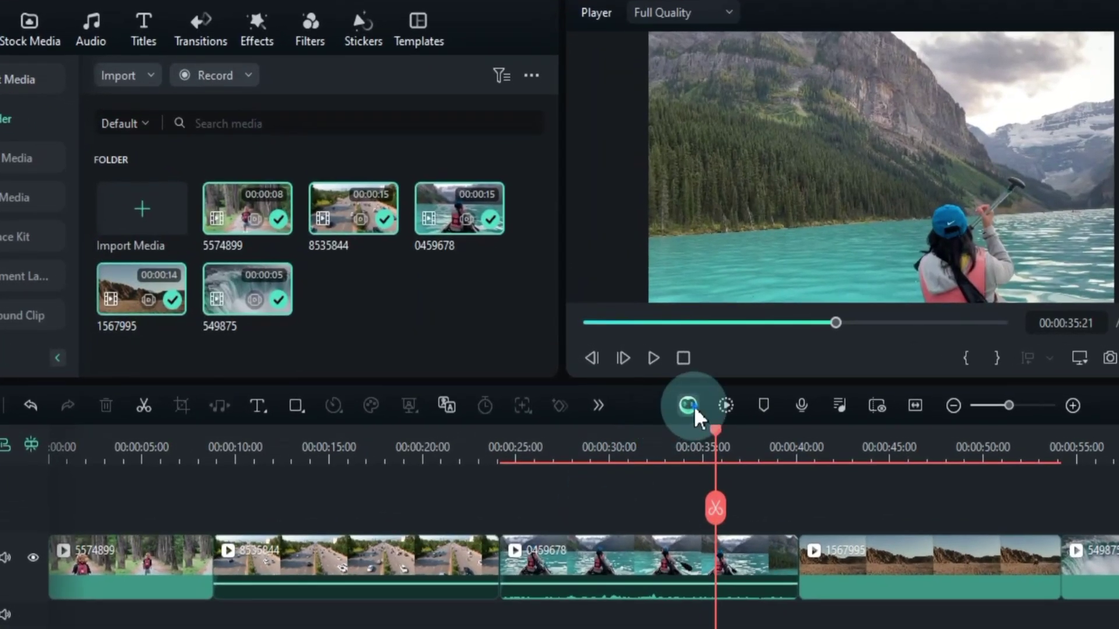
# Start a Copilot Picture Adjustment speed request and change its value to 0.6.
pyautogui.click(671, 394)
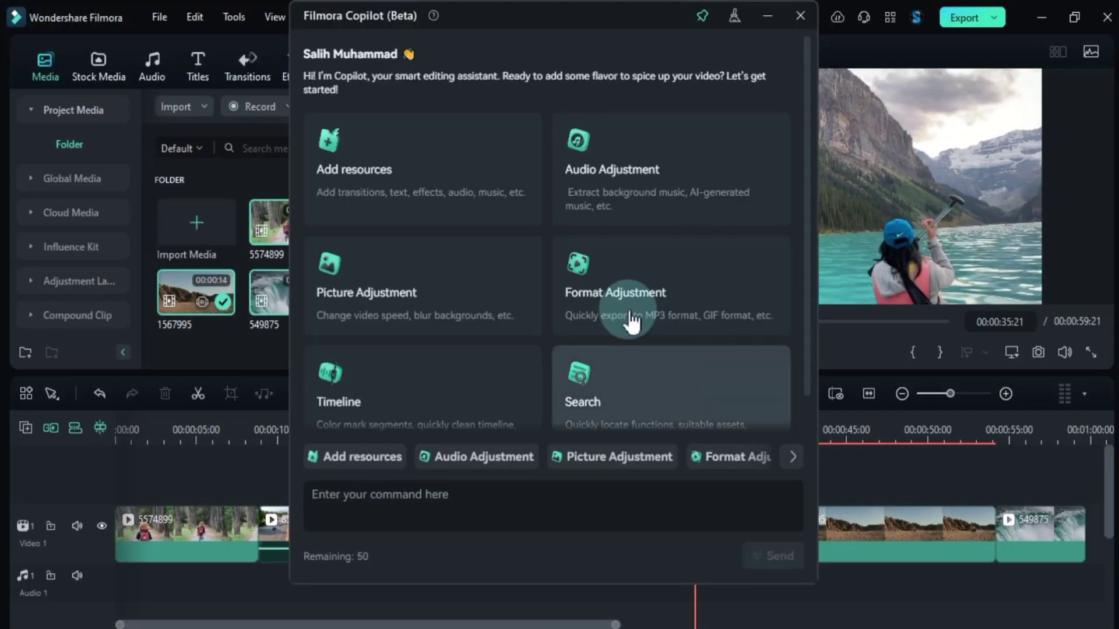
pyautogui.click(376, 262)
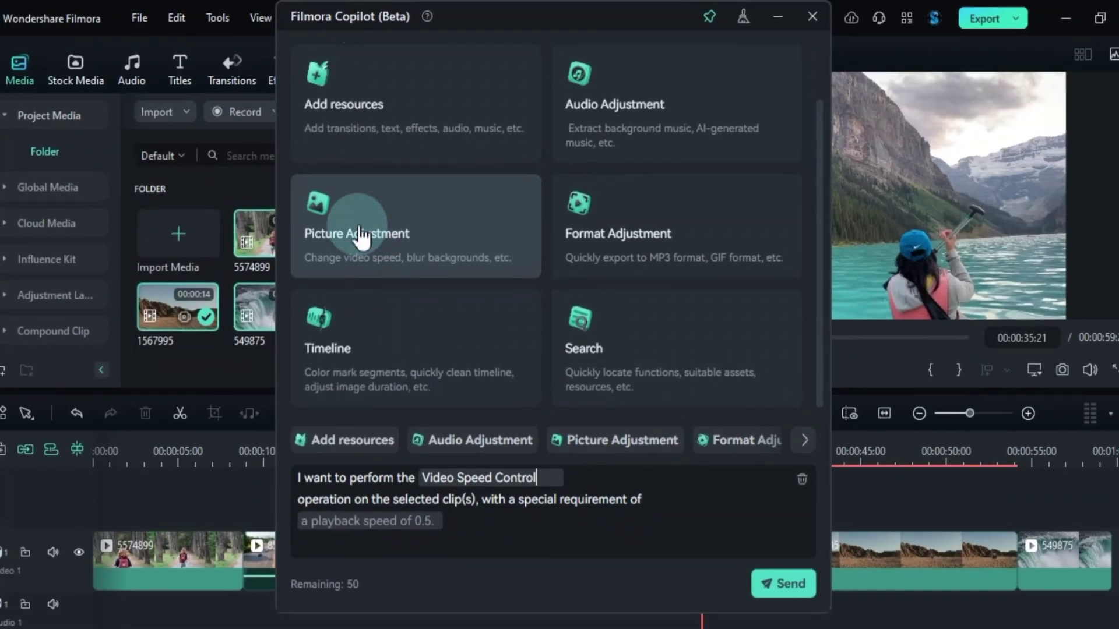
pyautogui.click(332, 497)
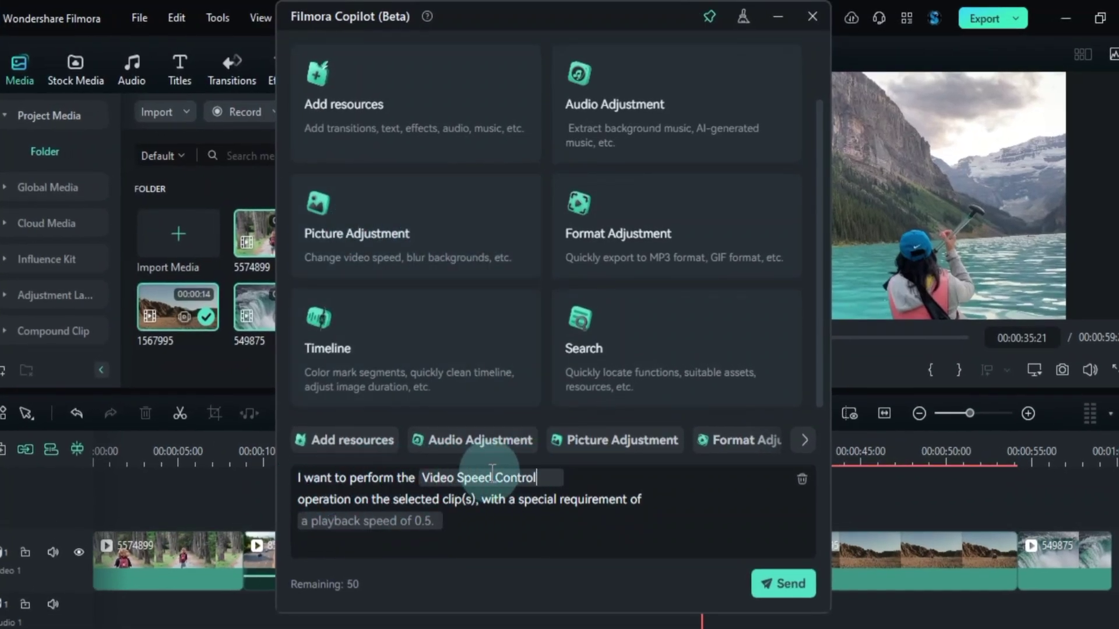
pyautogui.click(430, 522)
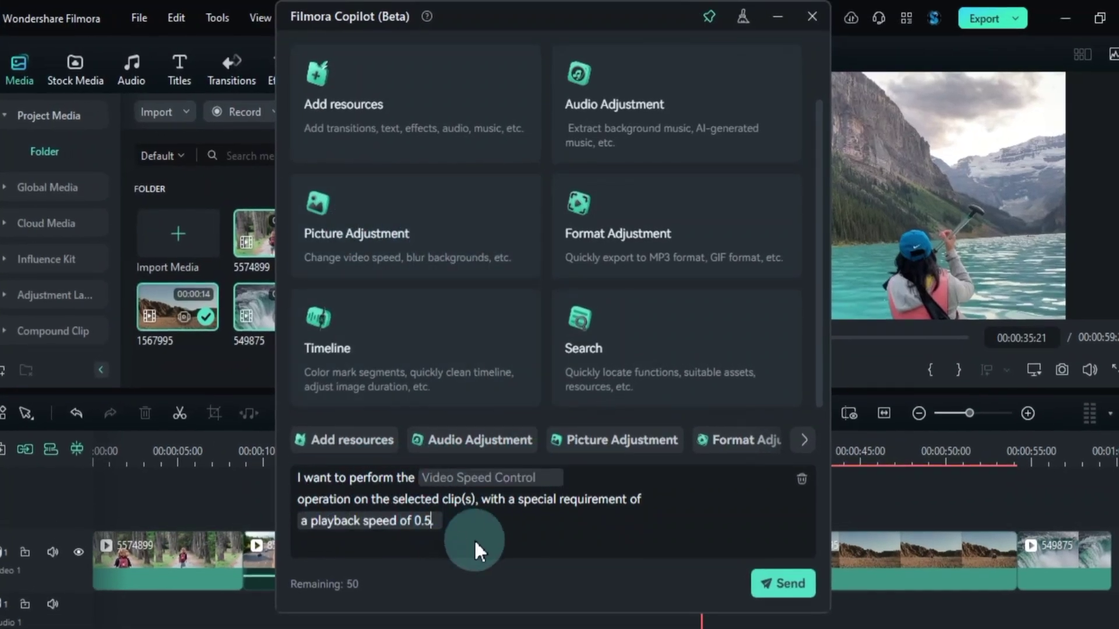
pyautogui.press('BackSpace')
pyautogui.write('6')
pyautogui.click(443, 522)
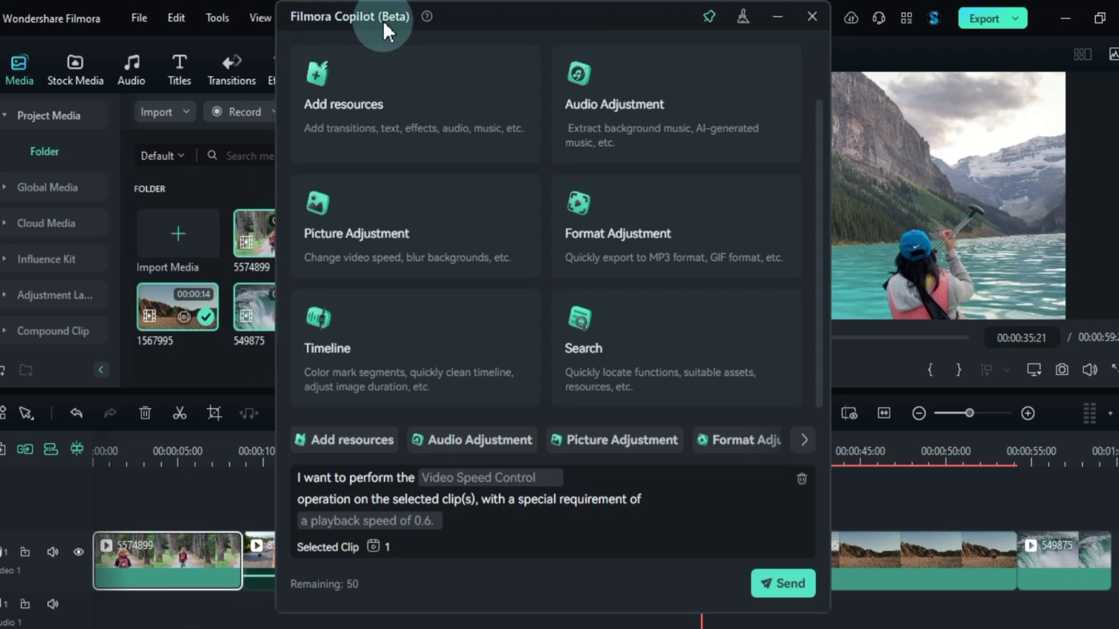
# Send the 0.6x speed request for the selected clips and check the slowed timeline.
pyautogui.moveTo(382, 20); pyautogui.dragTo(521, 594)
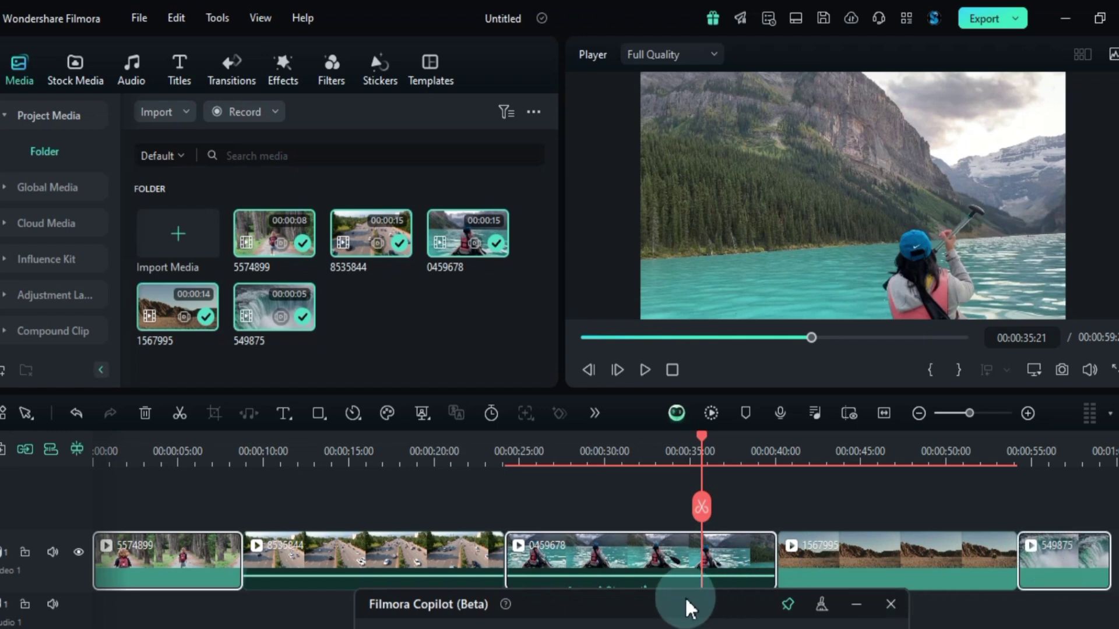
pyautogui.moveTo(689, 608); pyautogui.dragTo(621, 28)
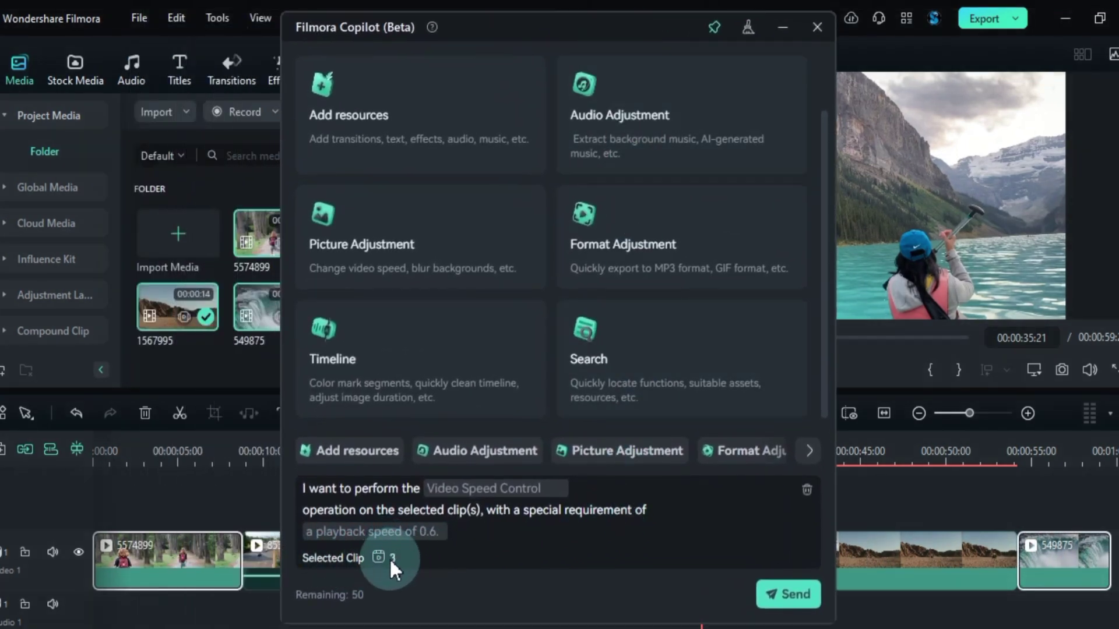
pyautogui.click(793, 606)
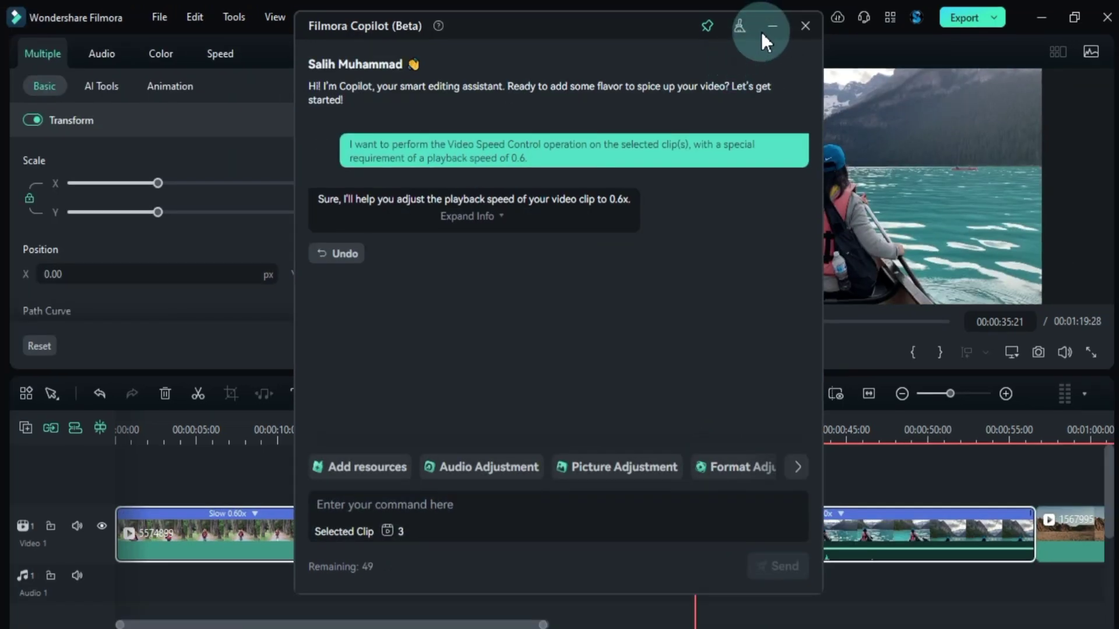
pyautogui.click(774, 27)
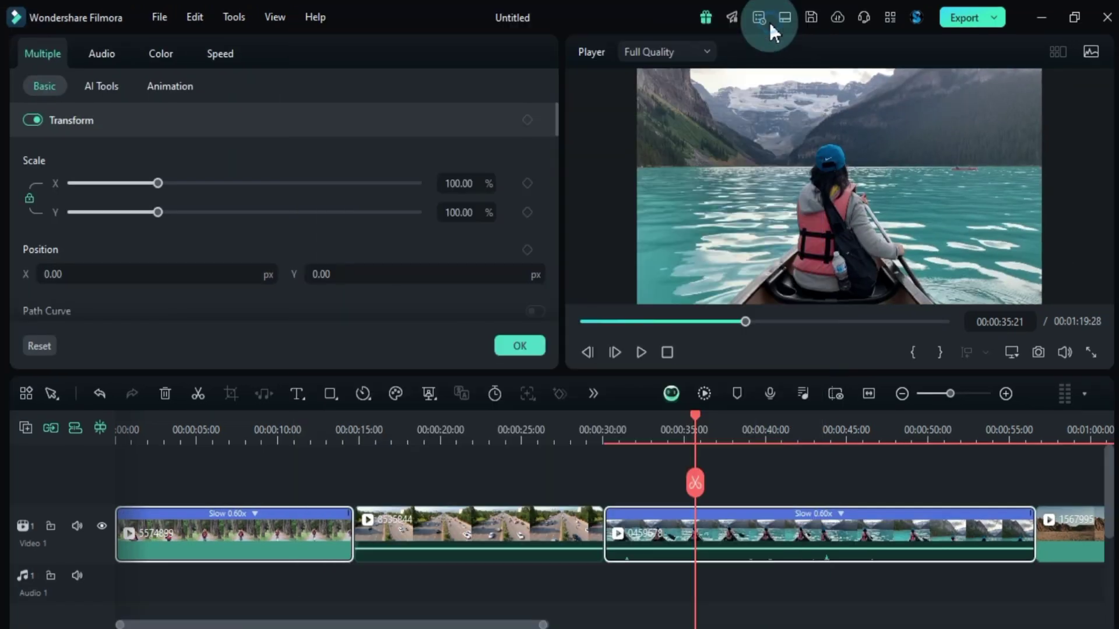